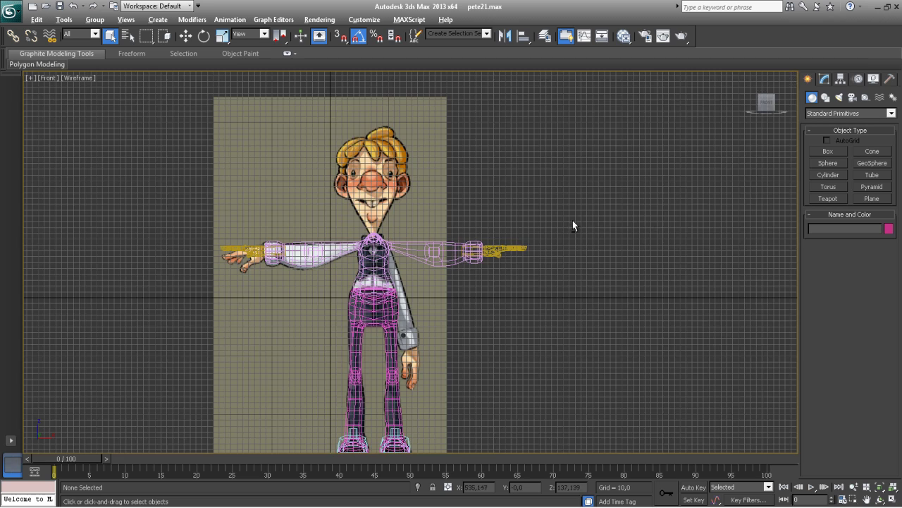
# - Create a standard plane over the character's mouth in the front view, about 31 long and 73 wide
pyautogui.scroll(3, 621, 289)
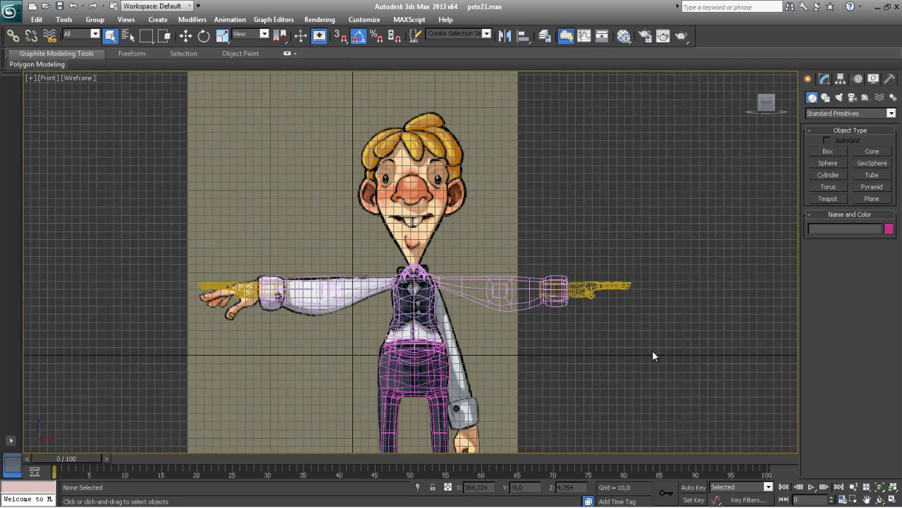
pyautogui.scroll(2, 652, 356)
pyautogui.moveTo(630, 359); pyautogui.dragTo(654, 386, button='middle')
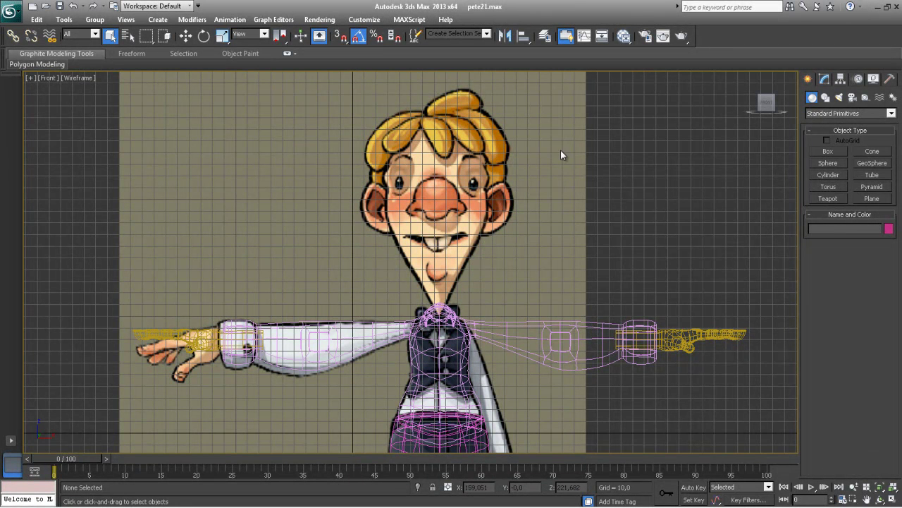
pyautogui.click(872, 198)
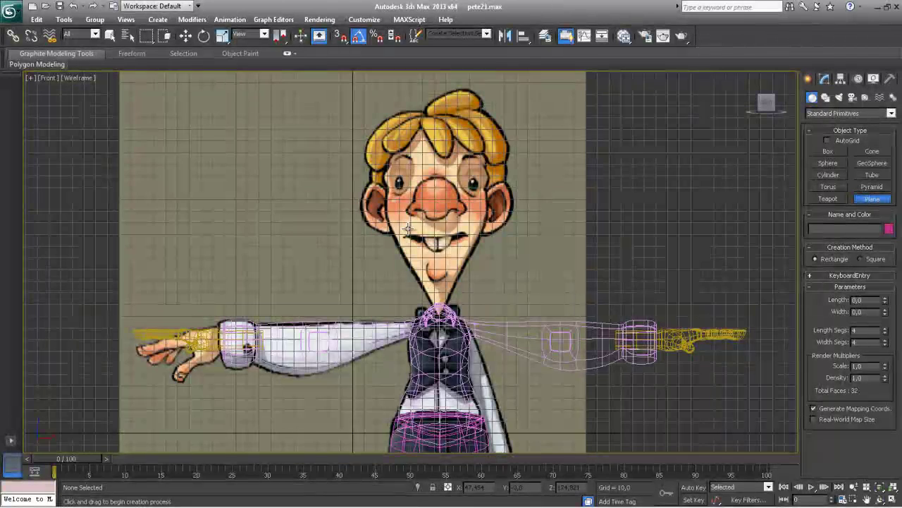
pyautogui.moveTo(397, 234); pyautogui.dragTo(479, 258)
pyautogui.rightClick(581, 256)
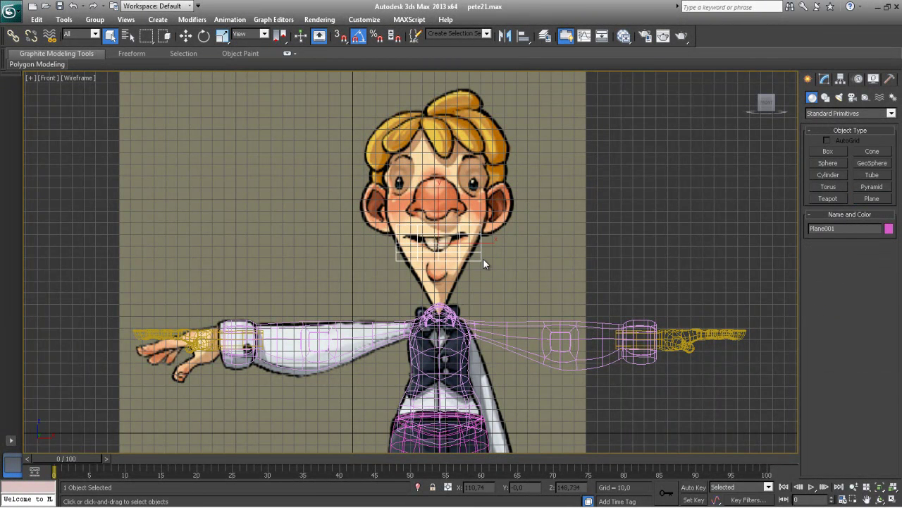
# - Set the plane's length segments to 3 and width segments to 6
pyautogui.click(824, 79)
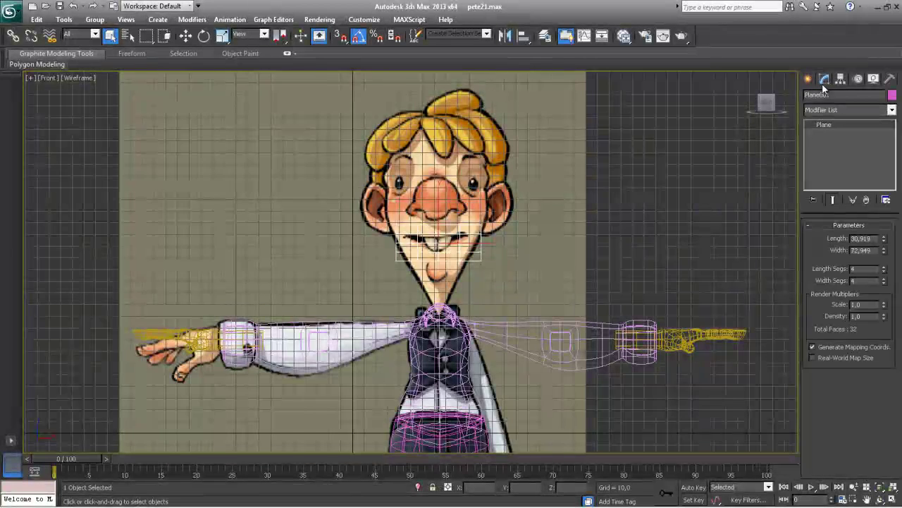
pyautogui.click(884, 267)
pyautogui.doubleClick(884, 273)
pyautogui.doubleClick(884, 278)
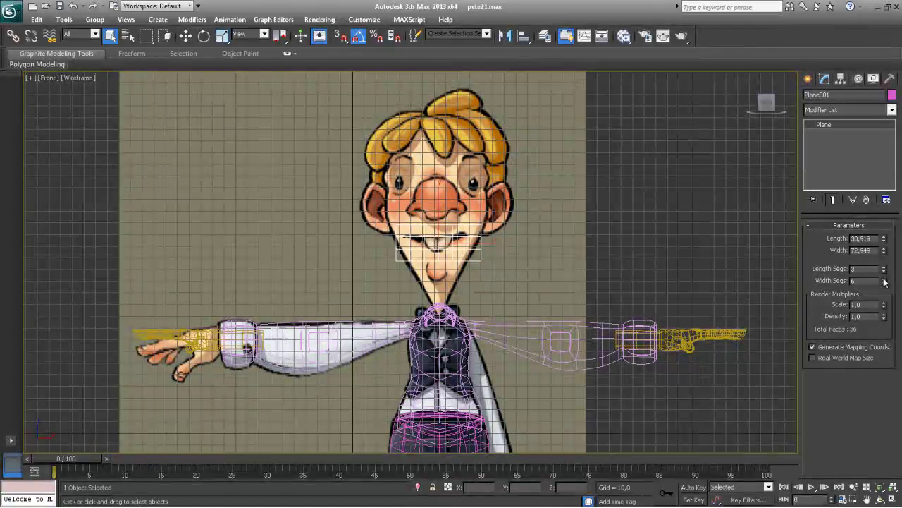
# - Convert the plane to an Editable Poly and delete the four middle polygons to open the mouth
pyautogui.rightClick(464, 258)
pyautogui.moveTo(526, 361)
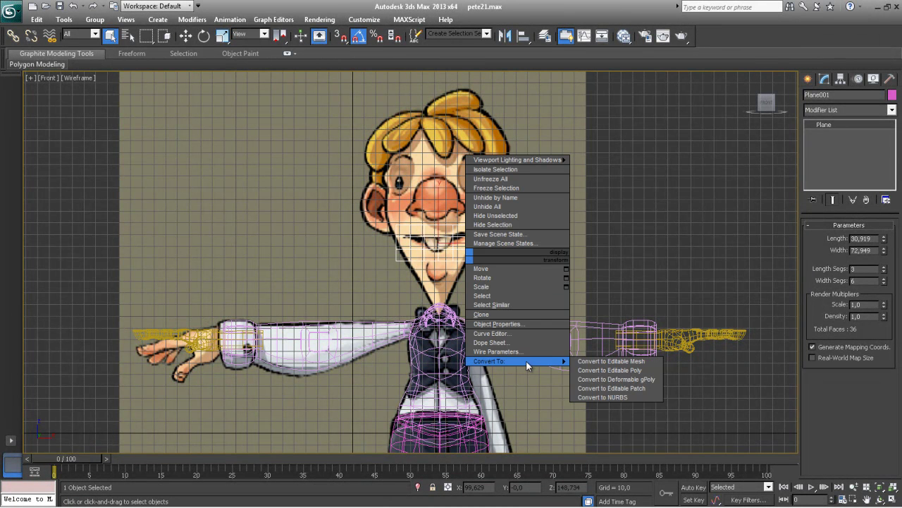
pyautogui.click(596, 368)
pyautogui.click(862, 239)
pyautogui.moveTo(419, 240); pyautogui.dragTo(461, 248)
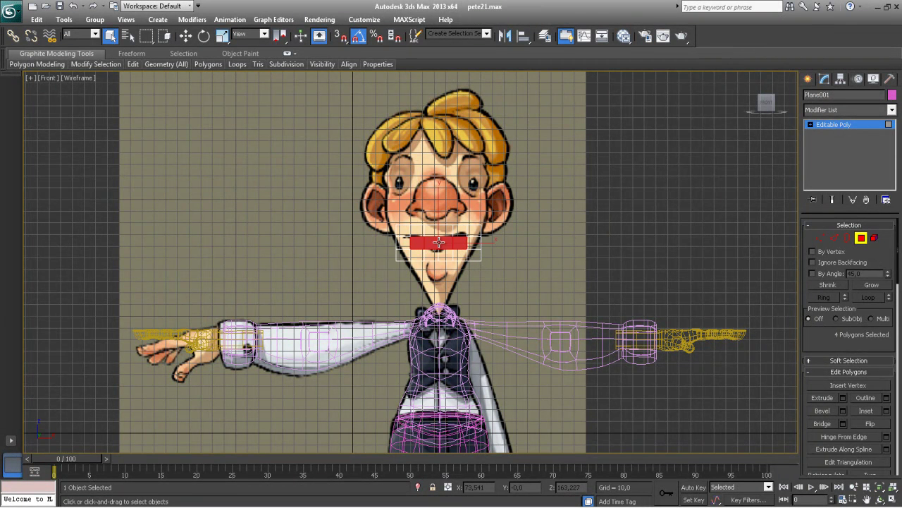
pyautogui.press('Delete')
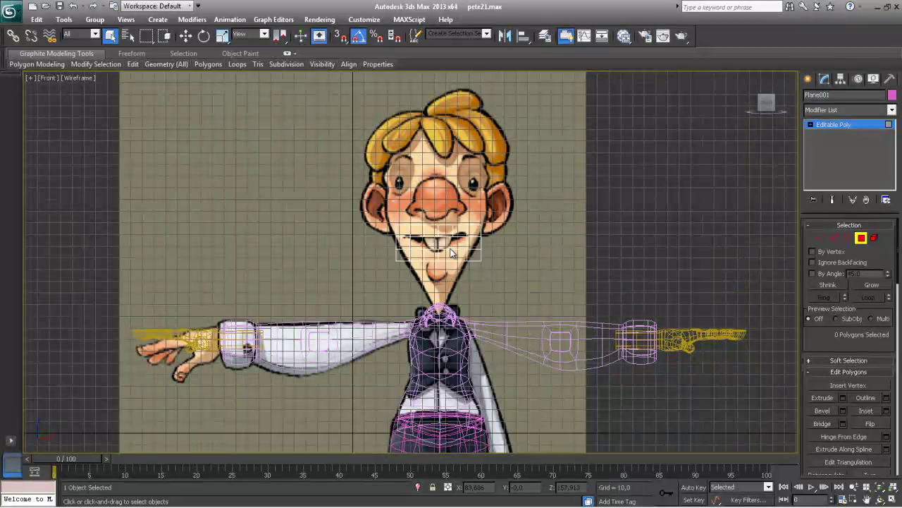
# - Set the front view to Realistic shading with Edged Faces
pyautogui.press('F3')
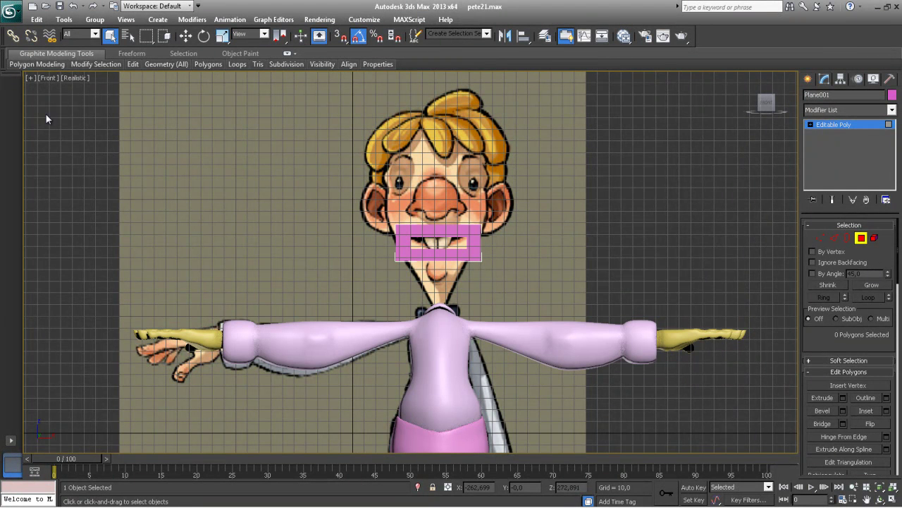
pyautogui.click(76, 77)
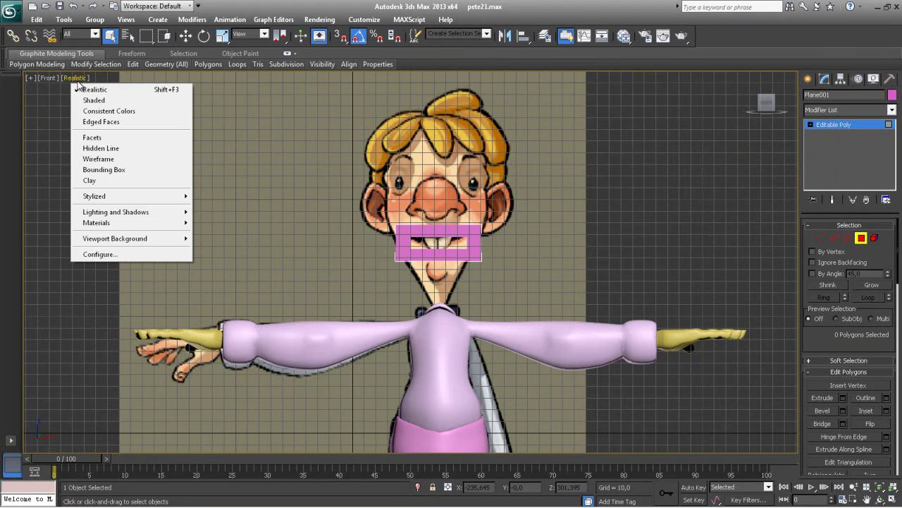
pyautogui.click(95, 120)
# - Collapse the three vertices at the mouth plane's upper right corner into one, and likewise those at the lower right corner
pyautogui.scroll(8, 376, 250)
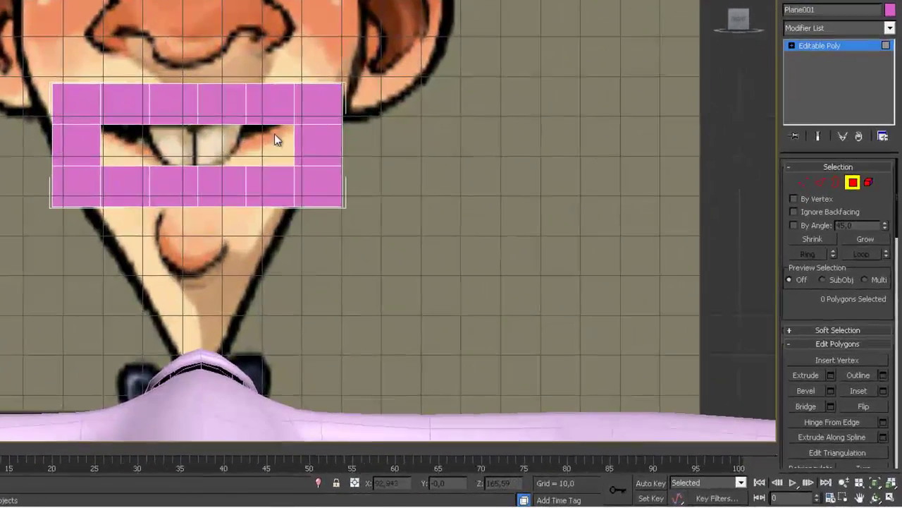
pyautogui.click(804, 182)
pyautogui.moveTo(359, 95); pyautogui.dragTo(356, 144)
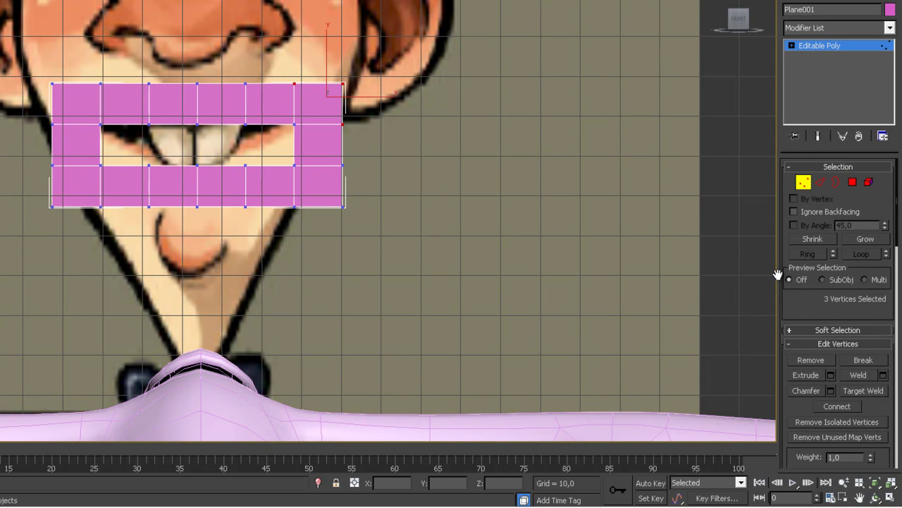
pyautogui.moveTo(882, 404); pyautogui.dragTo(870, 208)
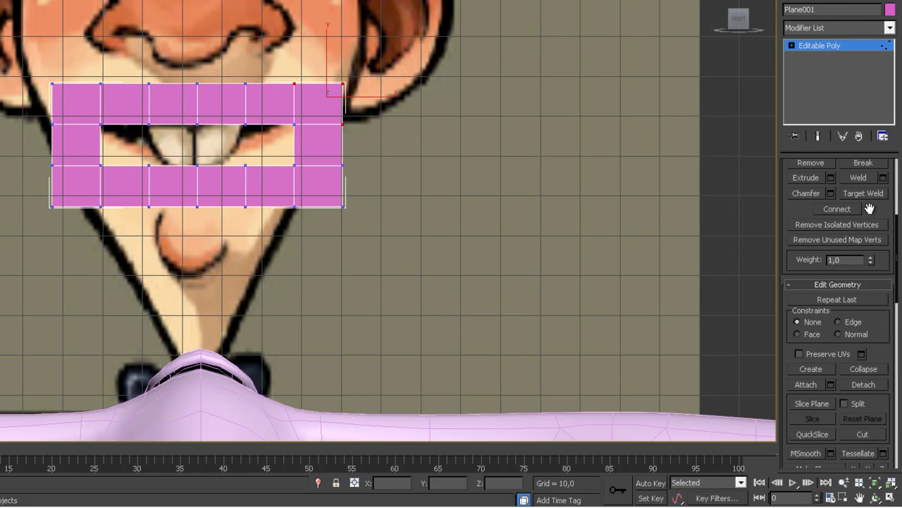
pyautogui.click(863, 369)
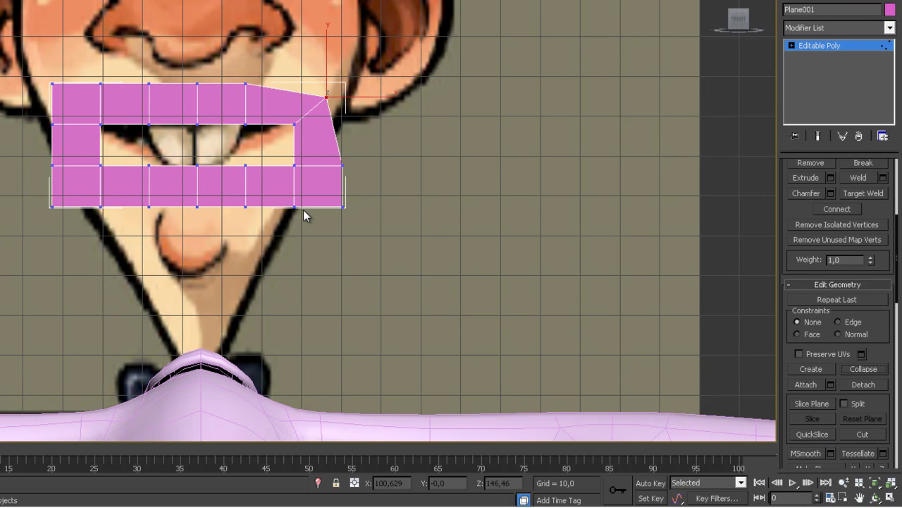
pyautogui.keyDown('ctrl'); pyautogui.click(341, 166); pyautogui.keyUp('ctrl')
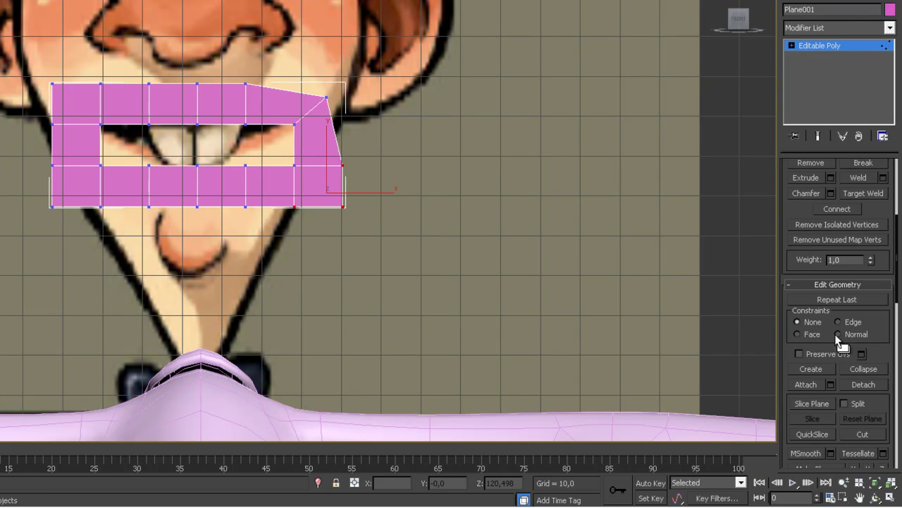
pyautogui.click(864, 371)
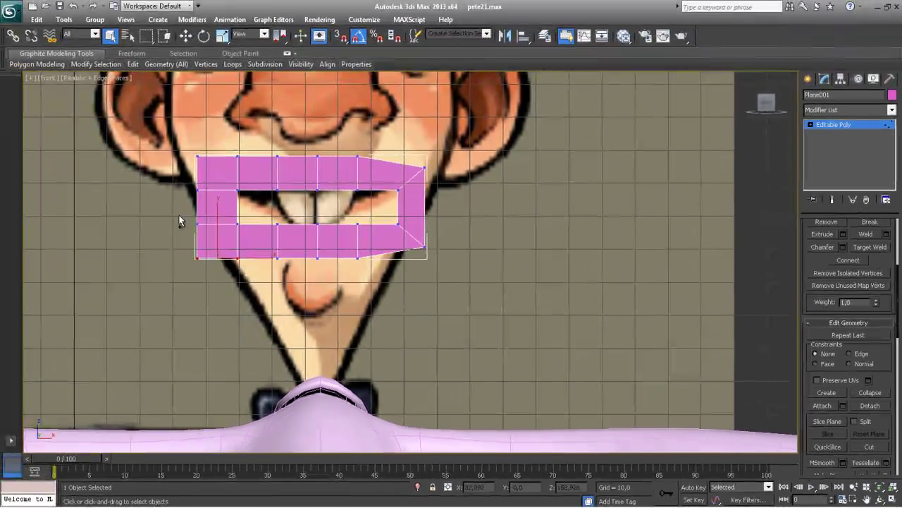
# - Collapse the three vertices at the mouth plane's lower left corner into one, and likewise those at the upper left corner
pyautogui.keyDown('ctrl'); pyautogui.moveTo(180, 216); pyautogui.dragTo(217, 238); pyautogui.keyUp('ctrl')
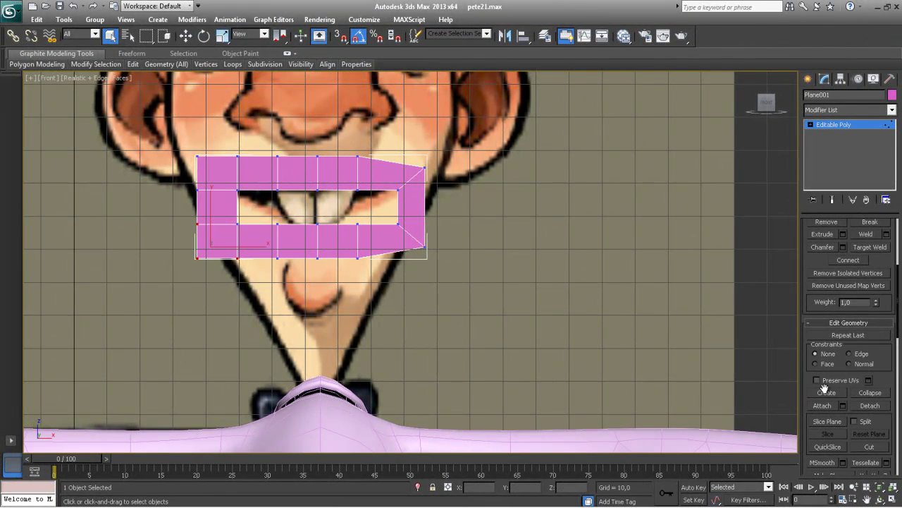
pyautogui.click(872, 394)
pyautogui.moveTo(150, 144); pyautogui.dragTo(210, 205)
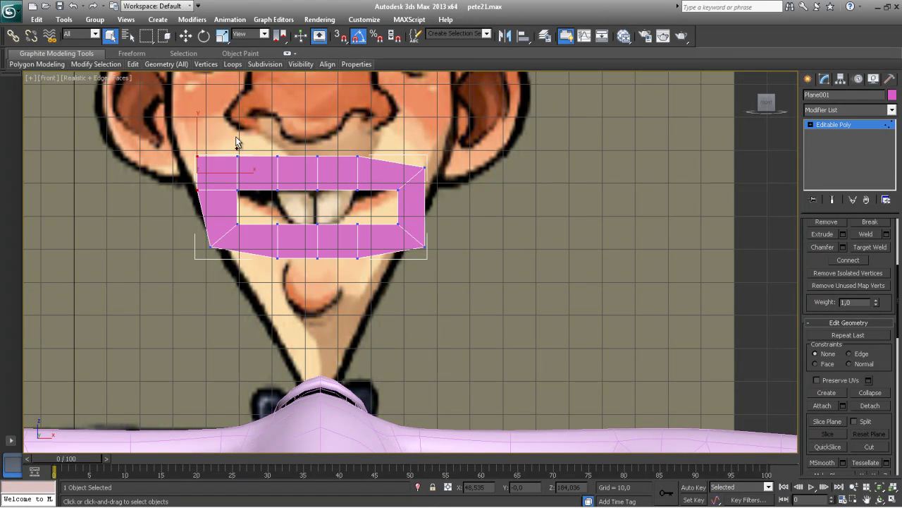
pyautogui.click(866, 394)
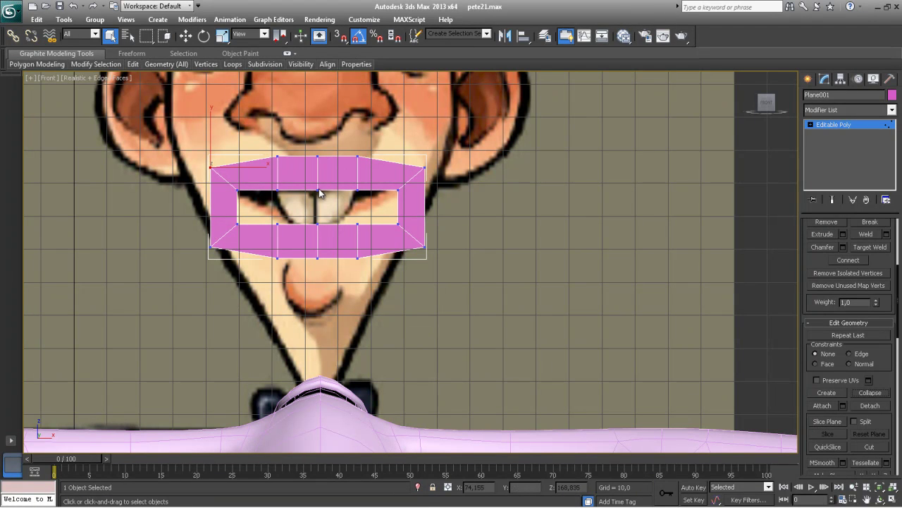
# - Move the whole mouth plane about -0.66 along X to centre it on the drawn mouth
pyautogui.click(817, 125)
pyautogui.click(186, 36)
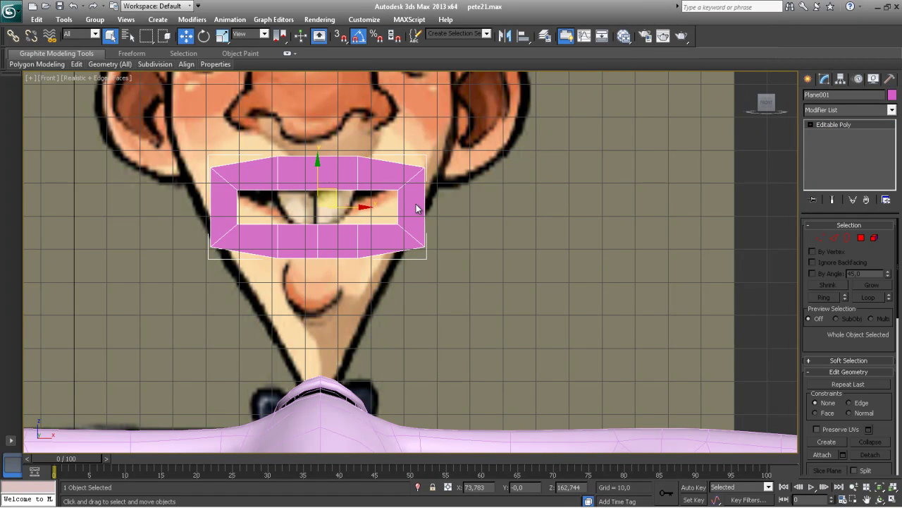
pyautogui.moveTo(365, 209); pyautogui.dragTo(362, 207)
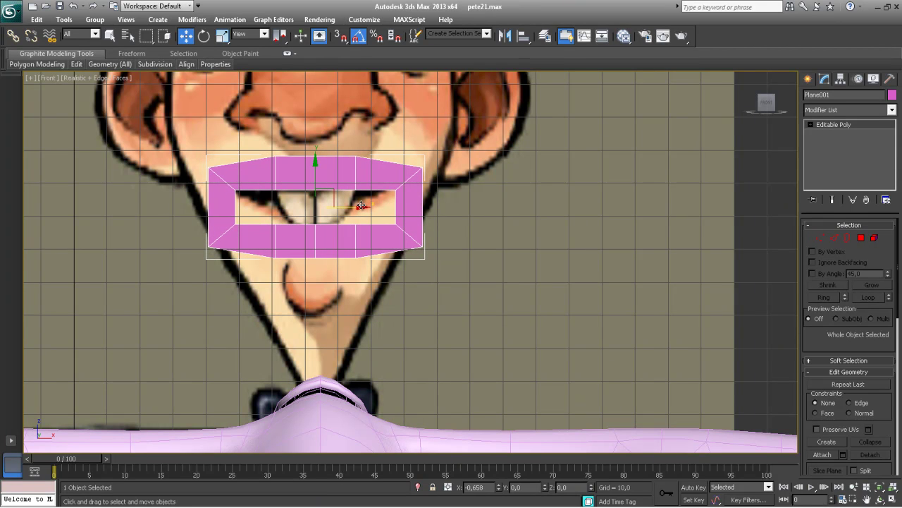
# - Scale all the plane's vertices vertically to flatten it into a thin lip strip, and scale the inner vertices to narrow the opening
pyautogui.click(820, 238)
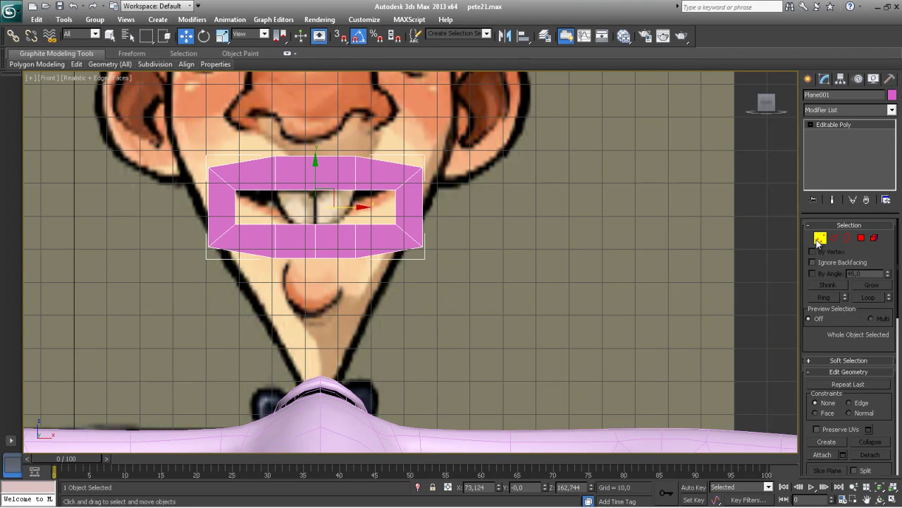
pyautogui.click(209, 167)
pyautogui.moveTo(185, 143); pyautogui.dragTo(514, 316)
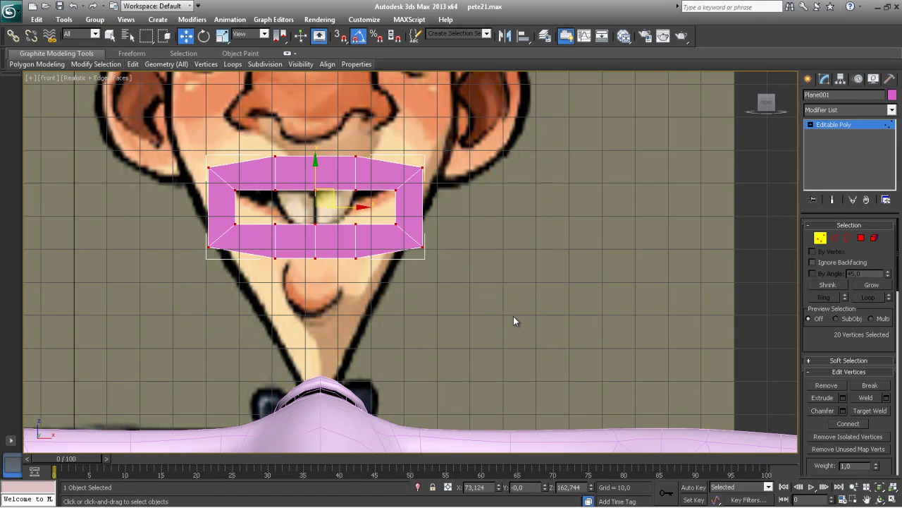
pyautogui.press('r')
pyautogui.moveTo(316, 156); pyautogui.dragTo(323, 229)
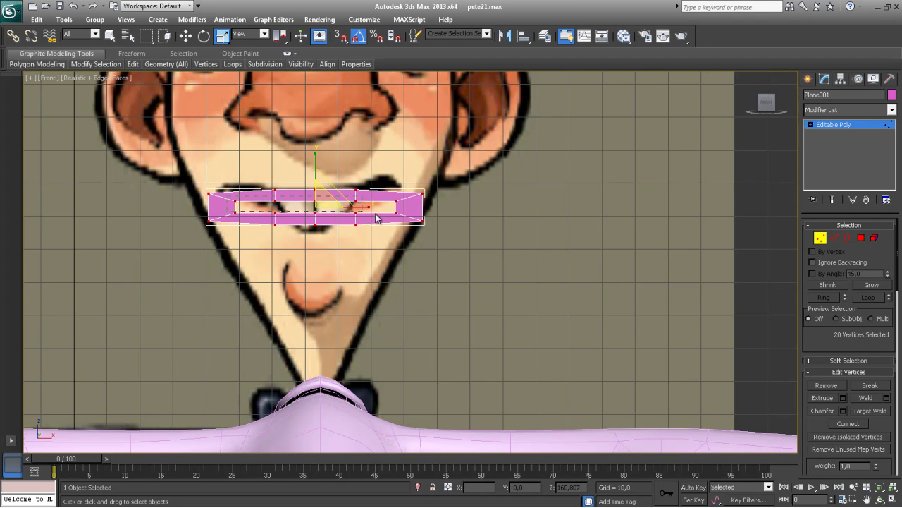
pyautogui.moveTo(403, 219); pyautogui.dragTo(405, 220)
pyautogui.moveTo(316, 160); pyautogui.dragTo(310, 194)
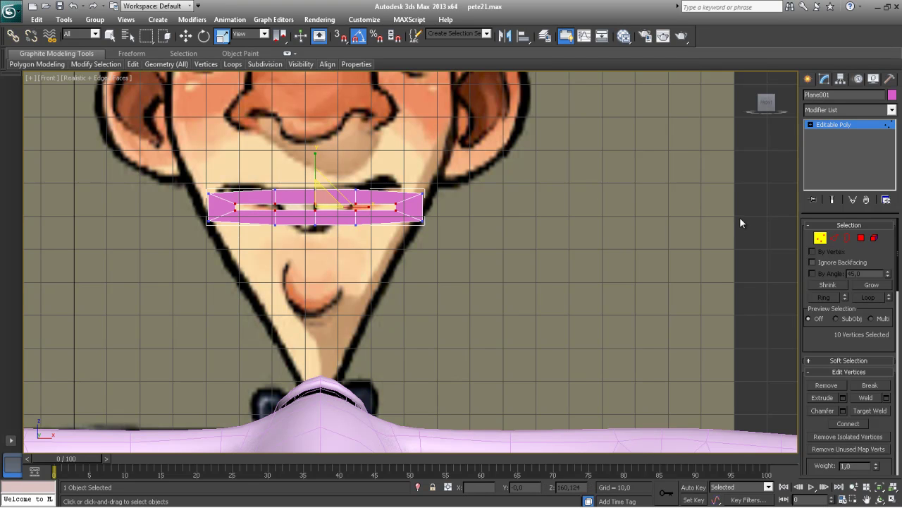
# - Move the whole lip strip up to about Z 166, onto the drawn mouth line
pyautogui.click(821, 239)
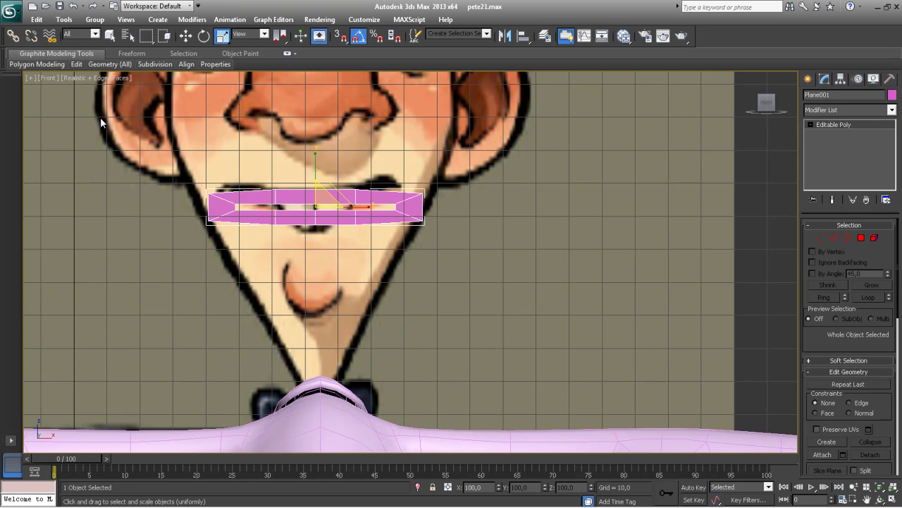
pyautogui.press('w')
pyautogui.moveTo(315, 163)
pyautogui.mouseDown()
pyautogui.moveTo(317, 141)
pyautogui.moveTo(314, 148)
pyautogui.mouseUp()
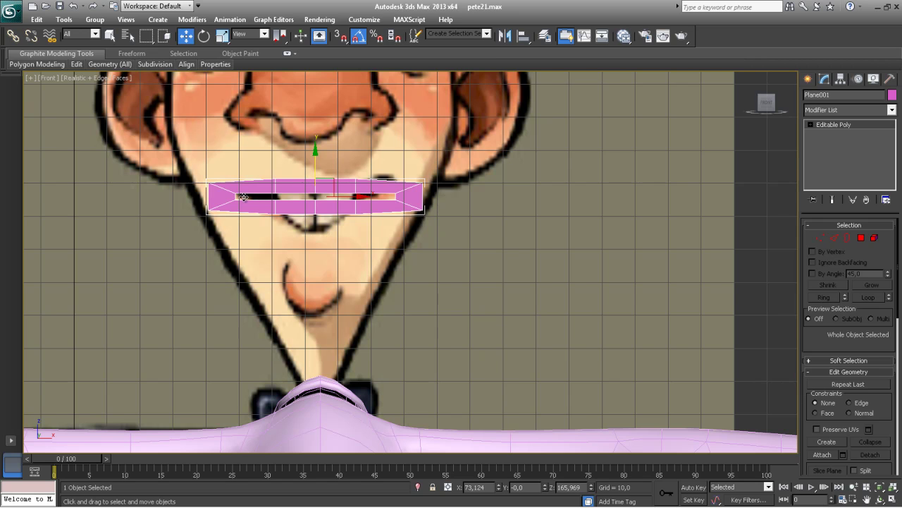
# - Lower the centre vertex of the upper lip's outer edge, and lower that edge's three middle vertices together
pyautogui.moveTo(413, 296); pyautogui.dragTo(496, 332, button='middle')
pyautogui.scroll(2, 495, 331)
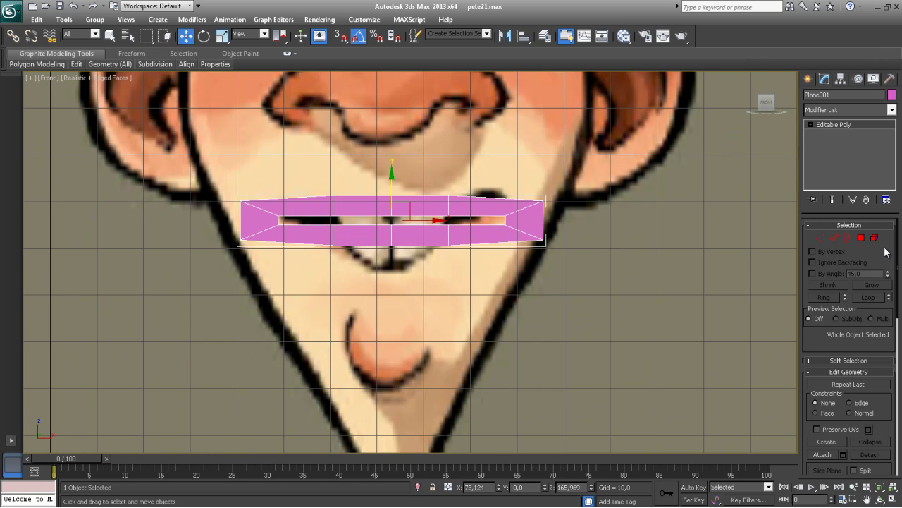
pyautogui.click(823, 239)
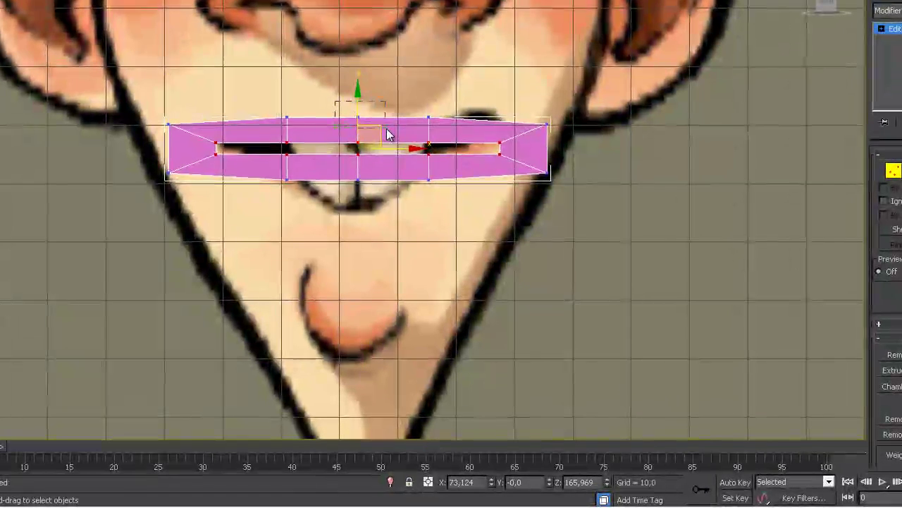
pyautogui.moveTo(357, 64); pyautogui.dragTo(357, 81)
pyautogui.moveTo(276, 91); pyautogui.dragTo(484, 131)
pyautogui.moveTo(355, 64); pyautogui.dragTo(356, 75)
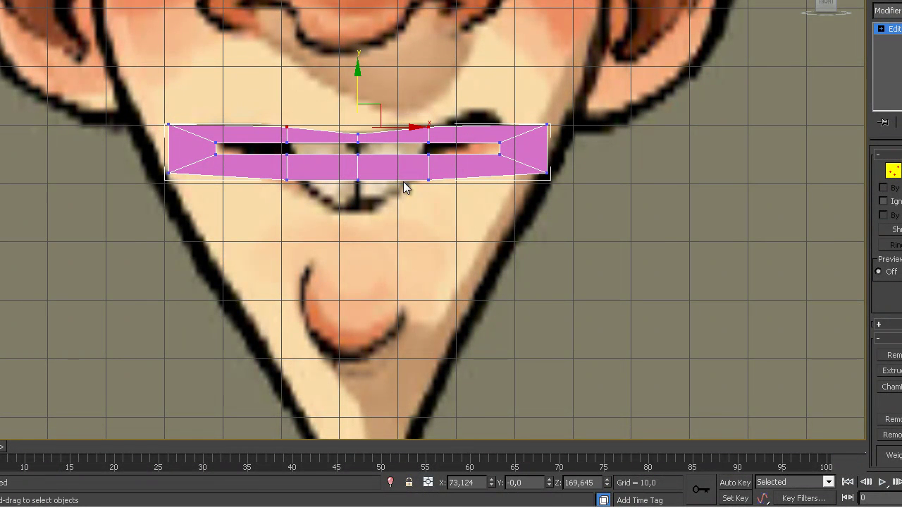
# - Lower the centre vertices of the lower lip's inner and outer edges to follow the curve of the drawn mouth
pyautogui.moveTo(336, 151); pyautogui.dragTo(371, 161)
pyautogui.moveTo(357, 97); pyautogui.dragTo(355, 106)
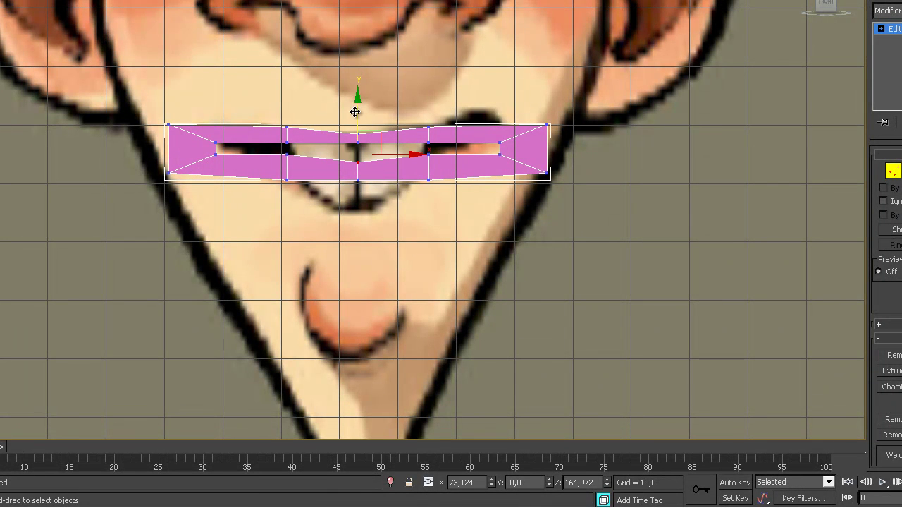
pyautogui.moveTo(414, 203); pyautogui.dragTo(469, 201)
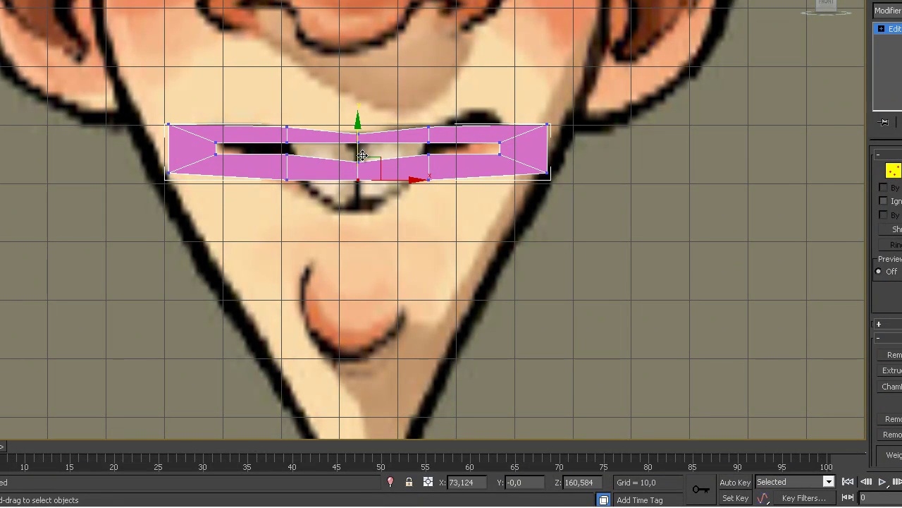
pyautogui.moveTo(358, 126); pyautogui.dragTo(357, 133)
# - Scale the outer corner vertices at both ends of the lip strip inward horizontally, and bring them closer together vertically
pyautogui.moveTo(192, 189); pyautogui.dragTo(193, 189)
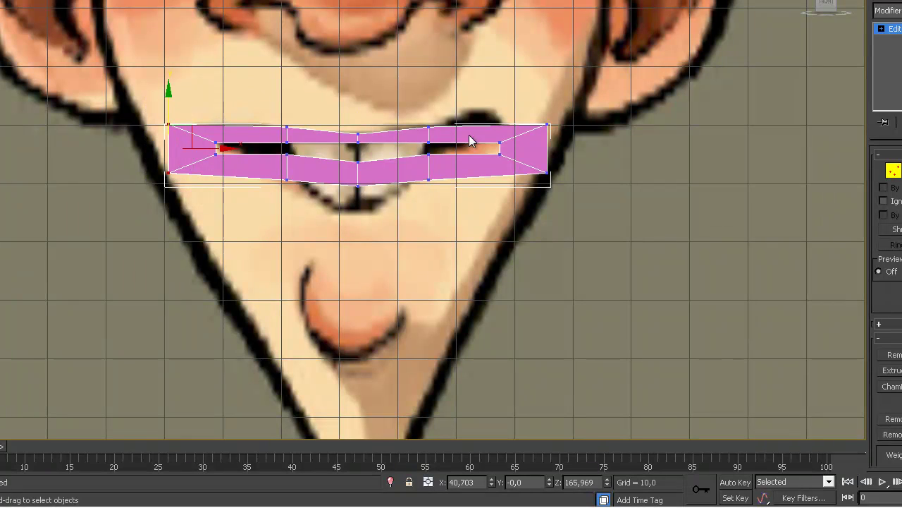
pyautogui.keyDown('ctrl'); pyautogui.moveTo(566, 186); pyautogui.dragTo(568, 196); pyautogui.keyUp('ctrl')
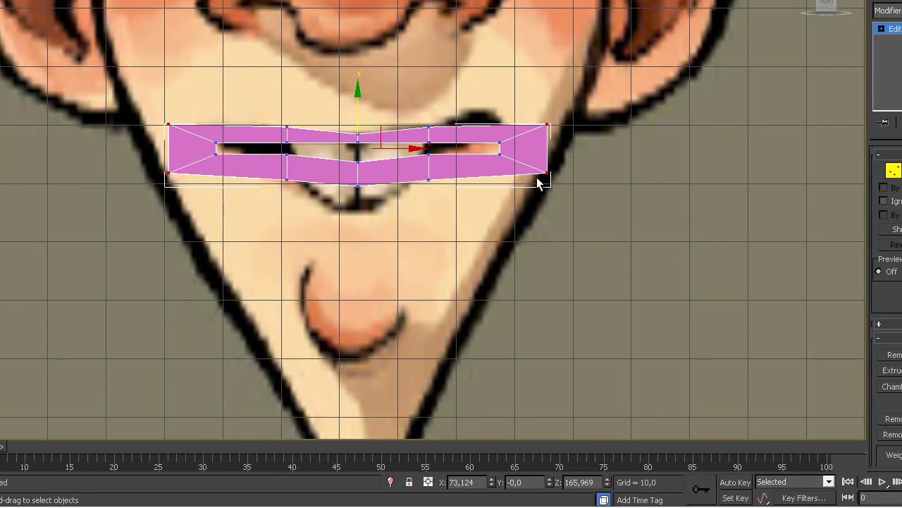
pyautogui.moveTo(421, 147); pyautogui.dragTo(409, 148)
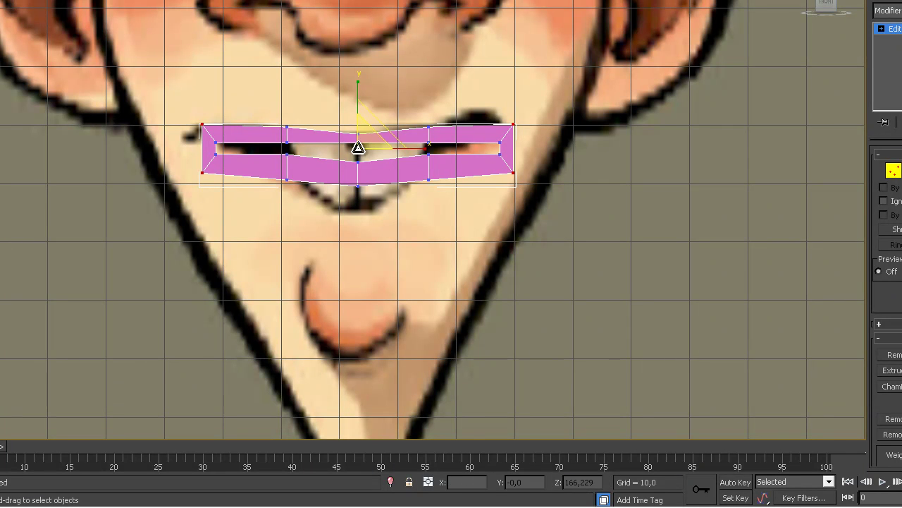
pyautogui.moveTo(358, 86); pyautogui.dragTo(359, 155)
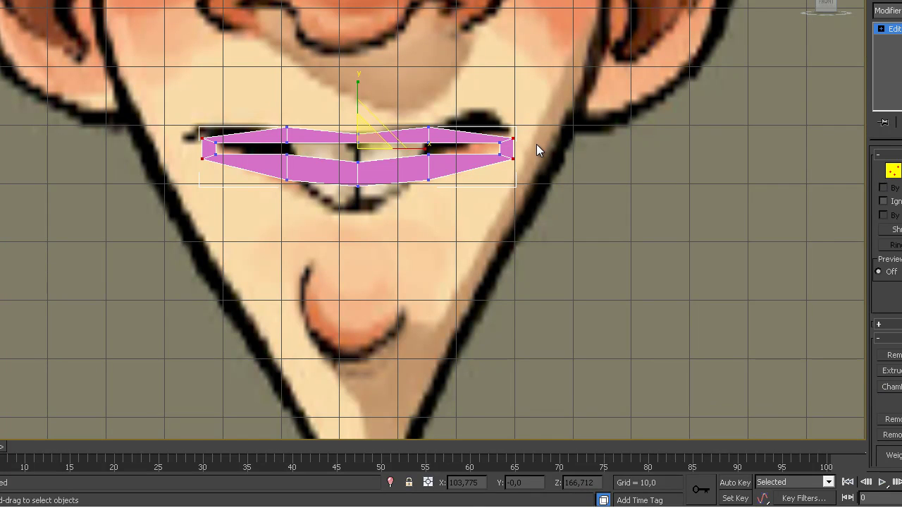
# - In the side view, move the whole lip strip forward to about Y 62, onto the front of the character's face
pyautogui.hotkey('alt', 'w')
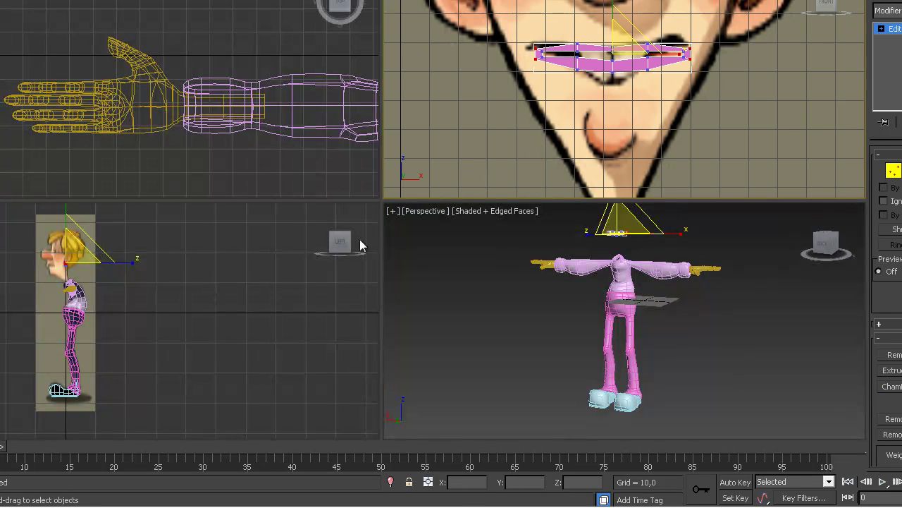
pyautogui.hotkey('alt', 'w')
pyautogui.hotkey('alt', 'w')
pyautogui.rightClick(263, 256)
pyautogui.hotkey('alt', 'w')
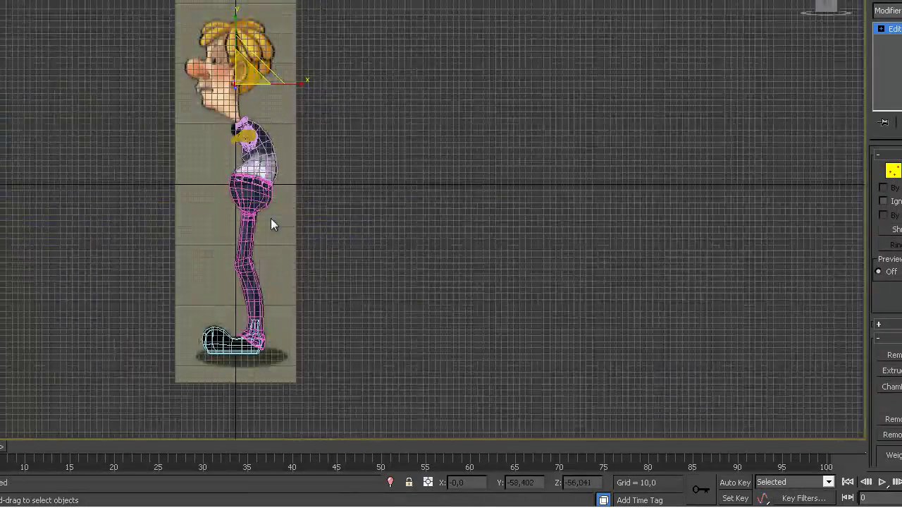
pyautogui.moveTo(271, 220); pyautogui.dragTo(395, 294, button='middle')
pyautogui.scroll(8, 394, 295)
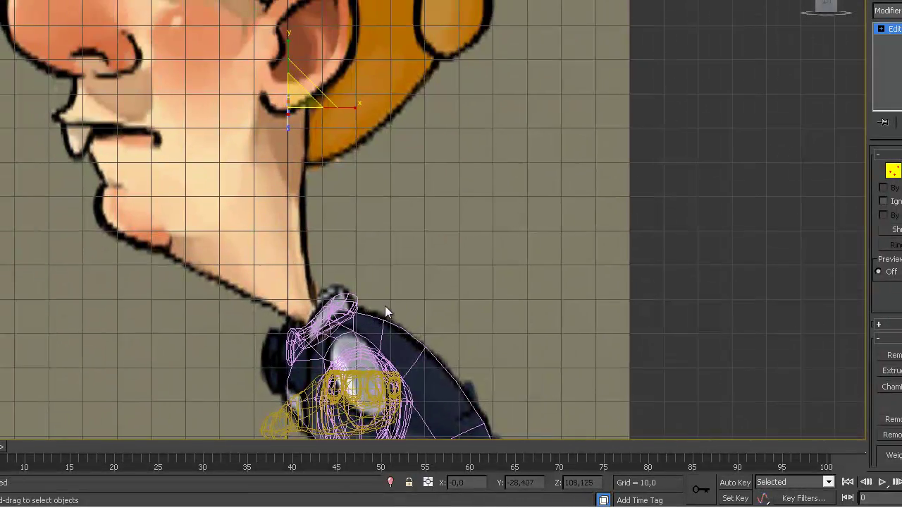
pyautogui.click(893, 171)
pyautogui.press('r')
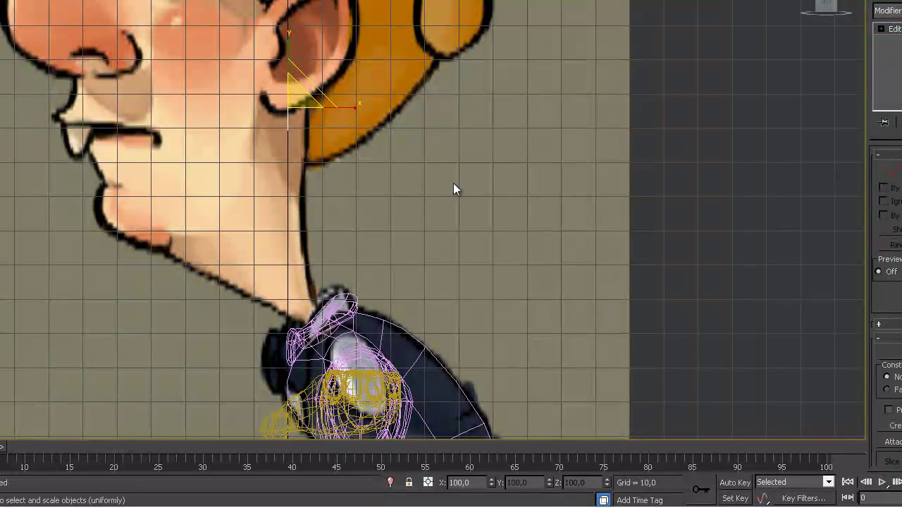
pyautogui.press('w')
pyautogui.moveTo(344, 108); pyautogui.dragTo(131, 109)
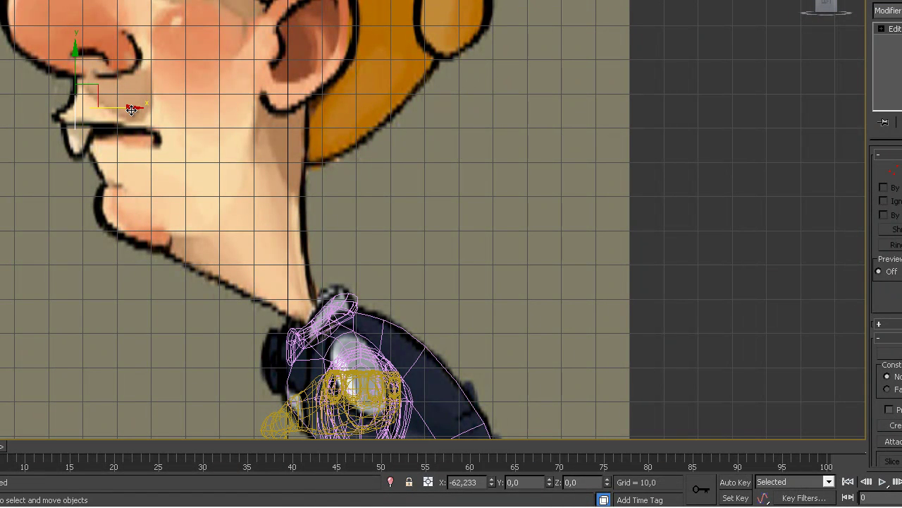
# - Return to vertex editing and realign the background reference images in the front and left views
pyautogui.press('1')
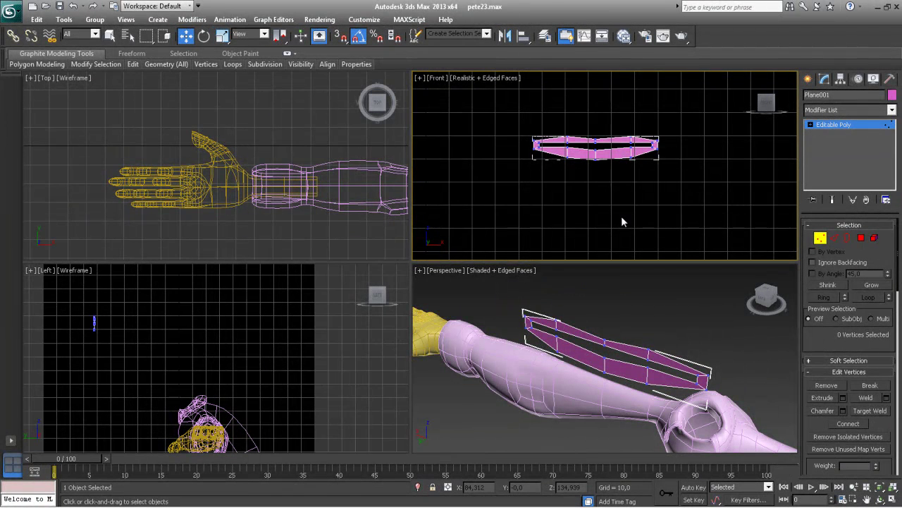
pyautogui.hotkey('alt', 'b')
pyautogui.click(549, 388)
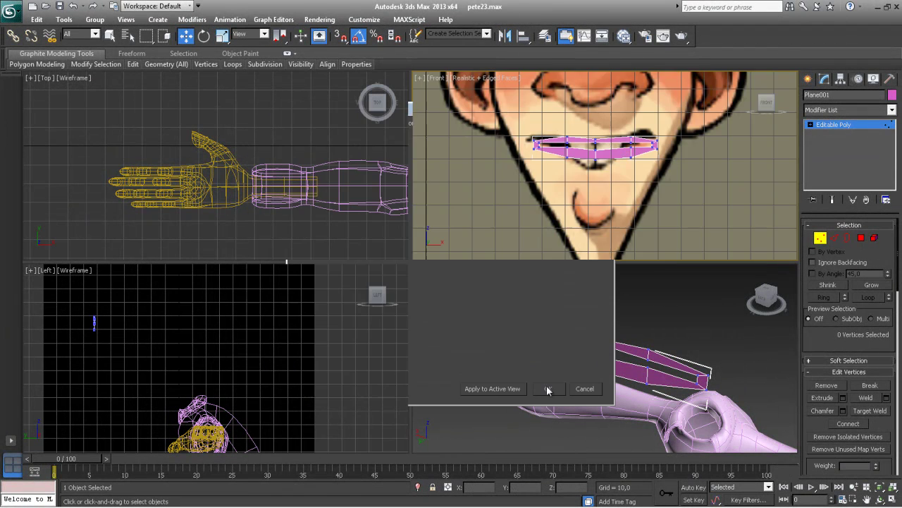
pyautogui.click(259, 390)
pyautogui.hotkey('alt', 'b')
pyautogui.click(549, 389)
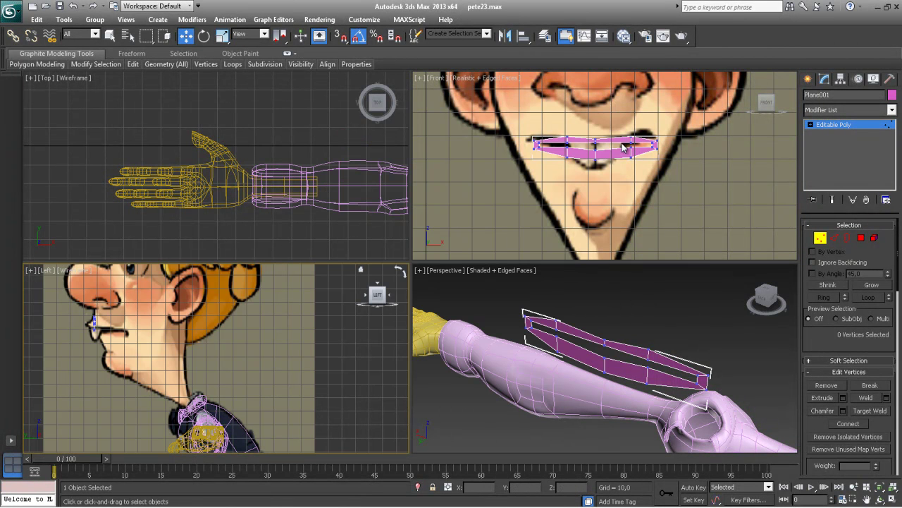
# - Move the mouth corner vertices at both ends of the strip back to about Y 39 in the side view
pyautogui.moveTo(704, 357); pyautogui.dragTo(726, 398)
pyautogui.moveTo(499, 294); pyautogui.dragTo(530, 345)
pyautogui.keyDown('ctrl'); pyautogui.moveTo(581, 323); pyautogui.dragTo(580, 318); pyautogui.keyUp('ctrl')
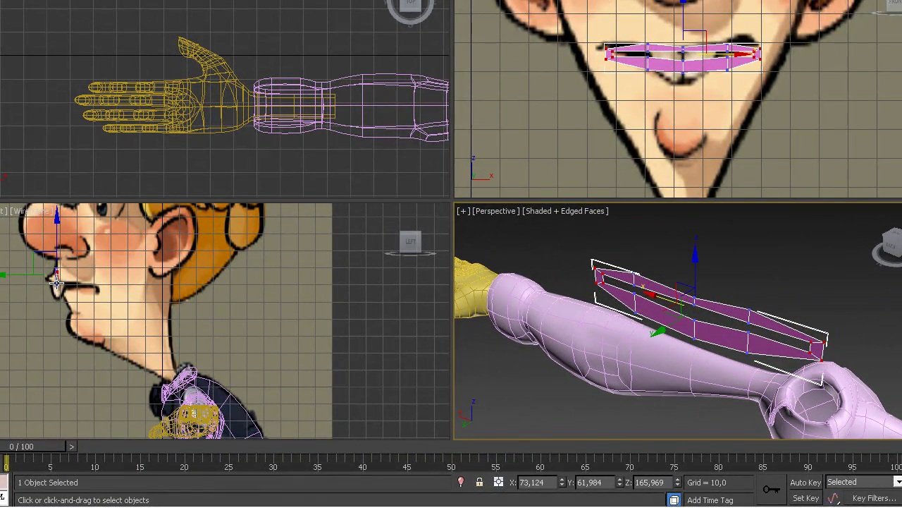
pyautogui.rightClick(6, 278)
pyautogui.moveTo(107, 277); pyautogui.dragTo(150, 278)
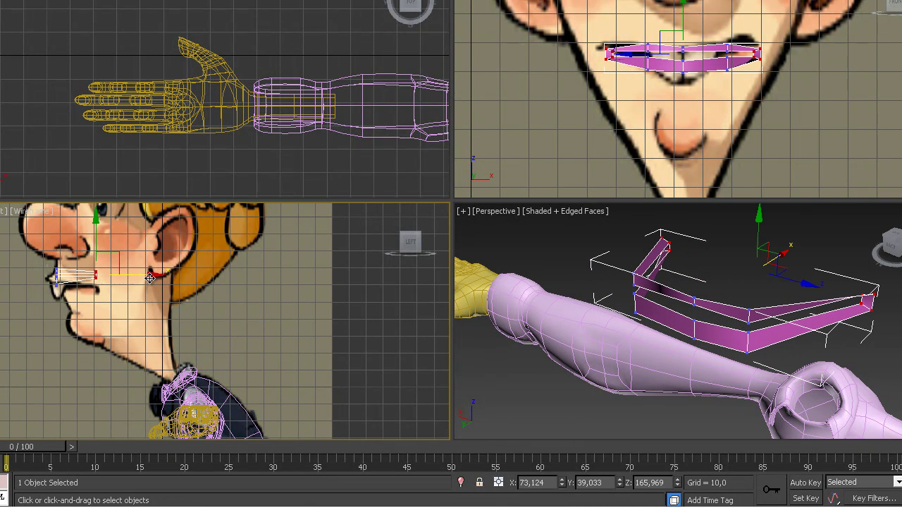
# - Move the upper and lower lip vertices between the centre and the corners back to about Y 53
pyautogui.keyDown('alt'); pyautogui.moveTo(624, 320); pyautogui.dragTo(705, 292, button='middle'); pyautogui.keyUp('alt')
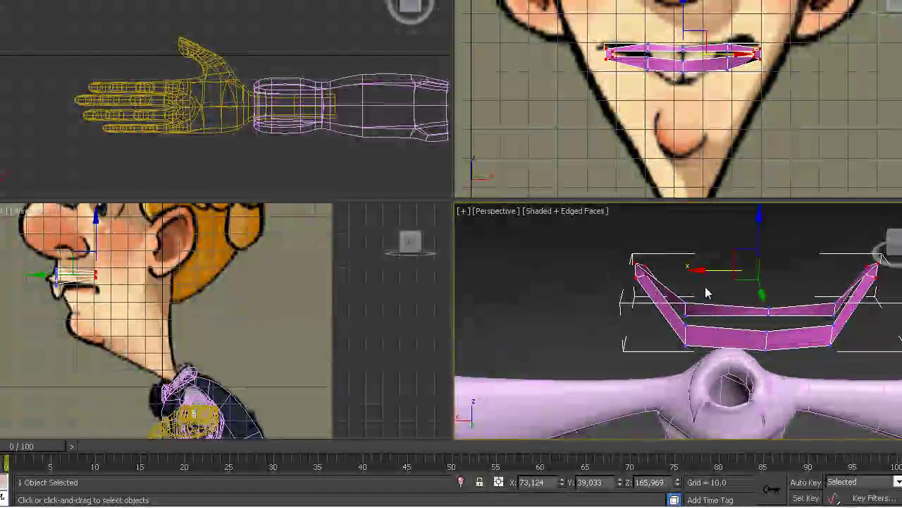
pyautogui.moveTo(680, 352); pyautogui.dragTo(679, 354)
pyautogui.keyDown('ctrl'); pyautogui.moveTo(812, 288); pyautogui.dragTo(839, 357); pyautogui.keyUp('ctrl')
pyautogui.click(2, 277)
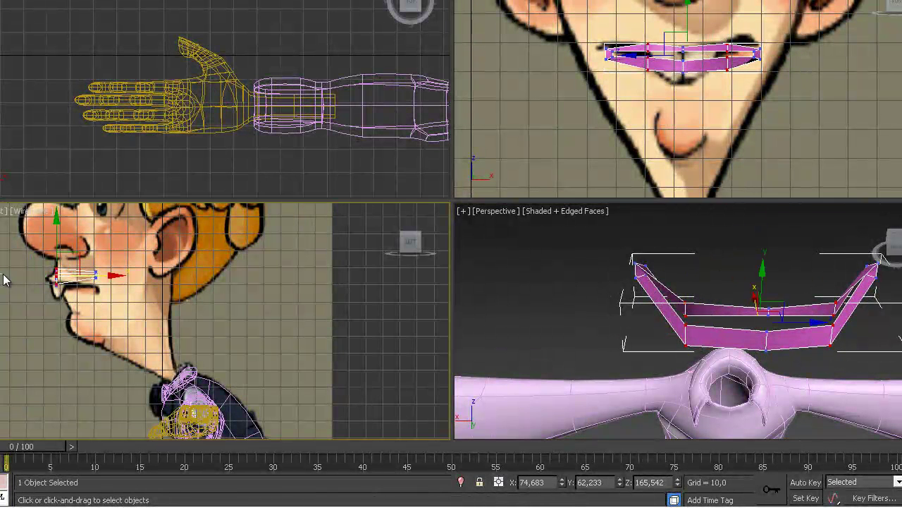
pyautogui.hotkey('ctrl', 'z')
pyautogui.moveTo(120, 275); pyautogui.dragTo(132, 274)
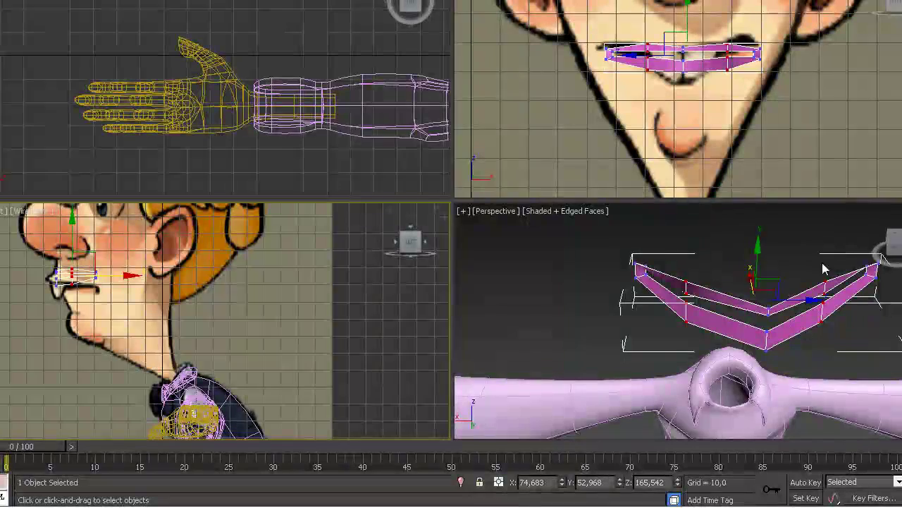
# - Move the inner vertices at both mouth corners forward to about Y 42
pyautogui.keyDown('alt'); pyautogui.moveTo(765, 328); pyautogui.dragTo(676, 259, button='middle'); pyautogui.keyUp('alt')
pyautogui.moveTo(648, 239); pyautogui.dragTo(640, 247)
pyautogui.moveTo(737, 256); pyautogui.dragTo(688, 271, button='middle')
pyautogui.keyDown('ctrl'); pyautogui.moveTo(764, 246); pyautogui.dragTo(794, 282); pyautogui.keyUp('ctrl')
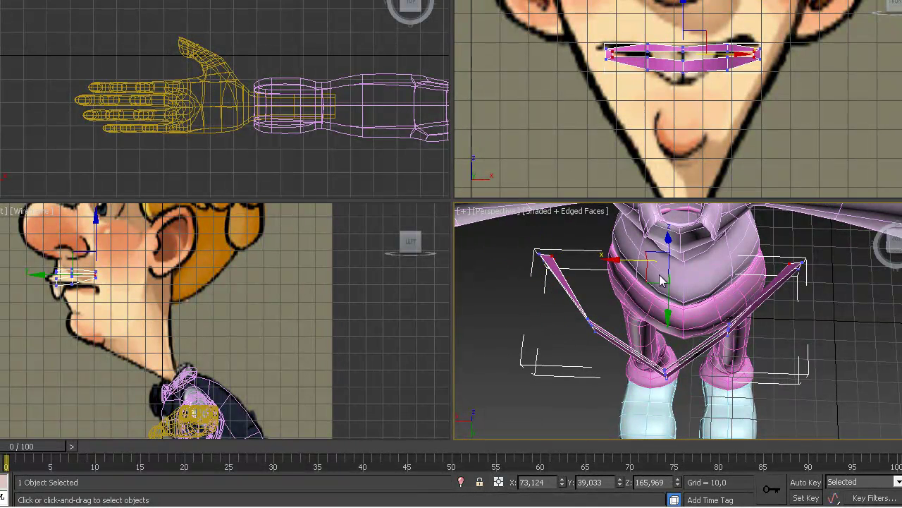
pyautogui.moveTo(667, 318); pyautogui.dragTo(668, 327)
# - In the side view, move the lower lip's centre vertices back and the upper lip's centre vertices forward to about Y 67
pyautogui.keyDown('alt'); pyautogui.moveTo(708, 326); pyautogui.dragTo(617, 274, button='middle'); pyautogui.keyUp('alt')
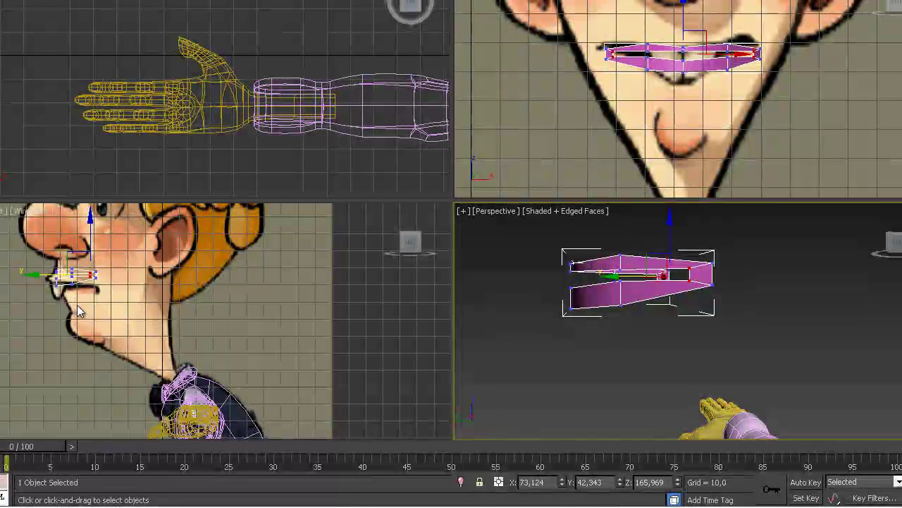
pyautogui.scroll(5, 67, 303)
pyautogui.scroll(-4, 190, 363)
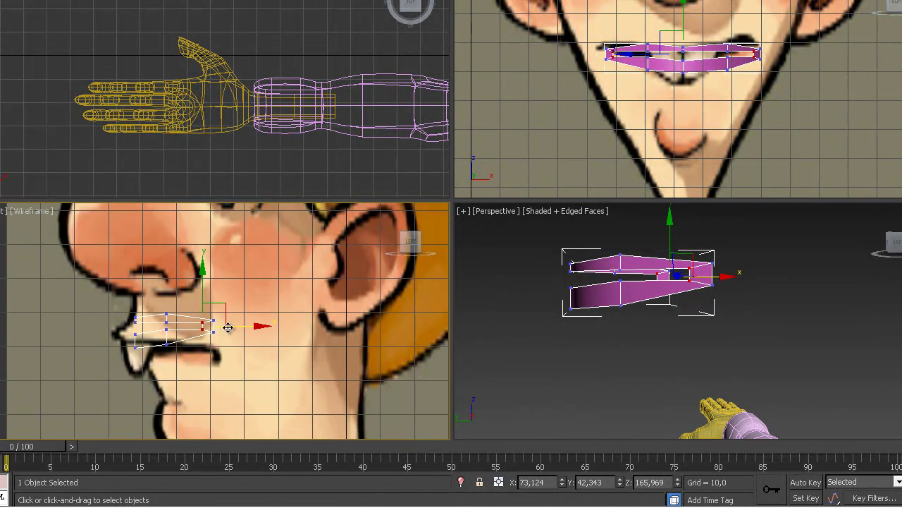
pyautogui.scroll(5, 220, 338)
pyautogui.moveTo(71, 319); pyautogui.dragTo(137, 346)
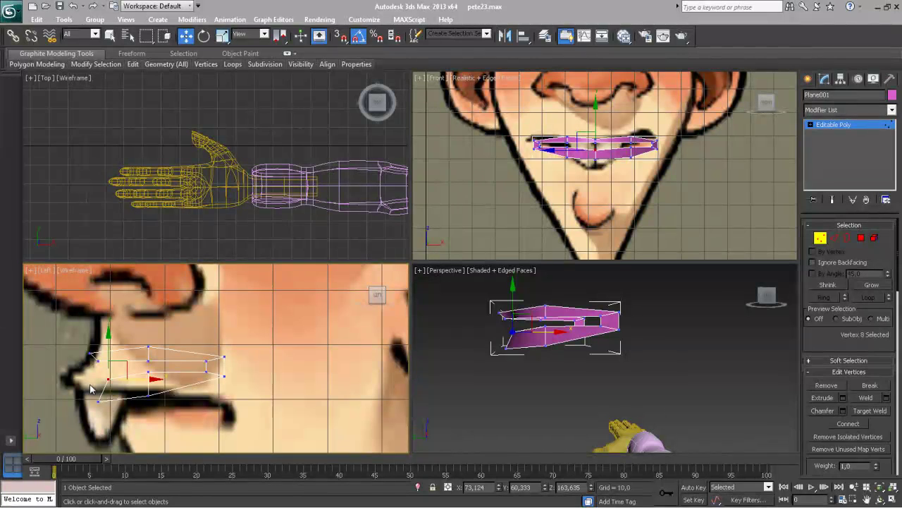
pyautogui.moveTo(89, 377); pyautogui.dragTo(159, 392)
pyautogui.moveTo(112, 372); pyautogui.dragTo(74, 361)
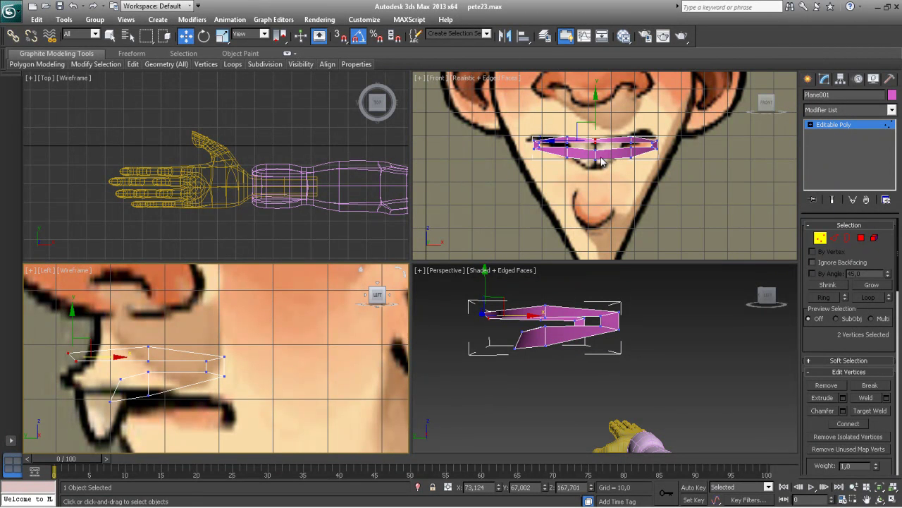
# - Lower the whole mouth object to about Z 161, onto the mouth line of the side reference
pyautogui.click(820, 240)
pyautogui.moveTo(99, 325); pyautogui.dragTo(117, 356)
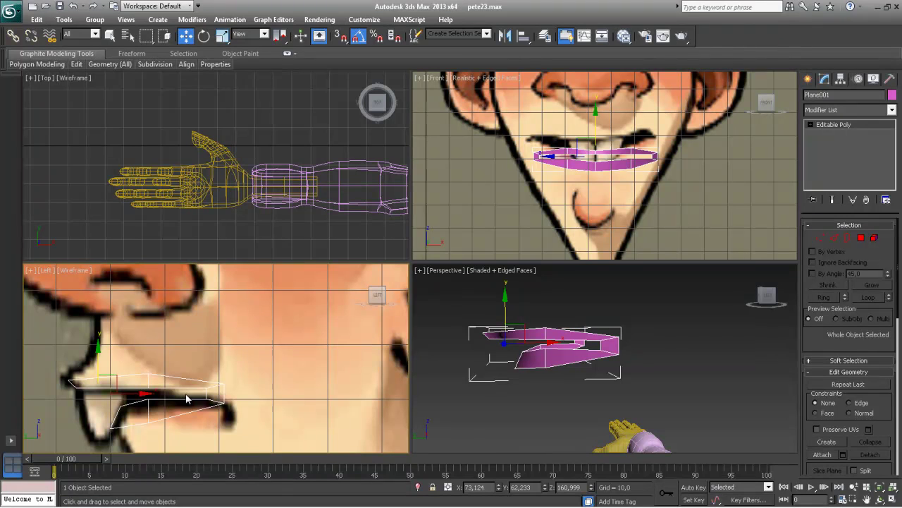
# - Lower one inner mouth-corner vertex, and move the upper lip's inner centre vertex down and back to about Y 65, Z 161
pyautogui.click(822, 239)
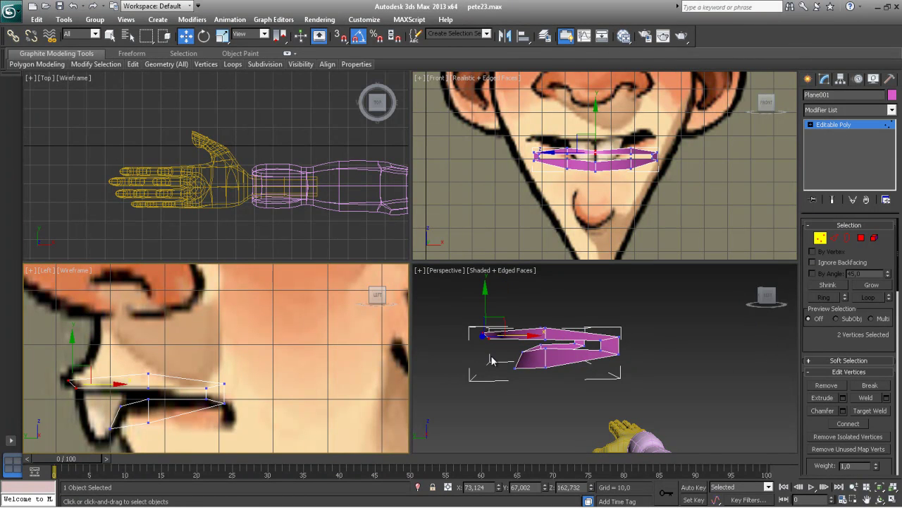
pyautogui.click(206, 389)
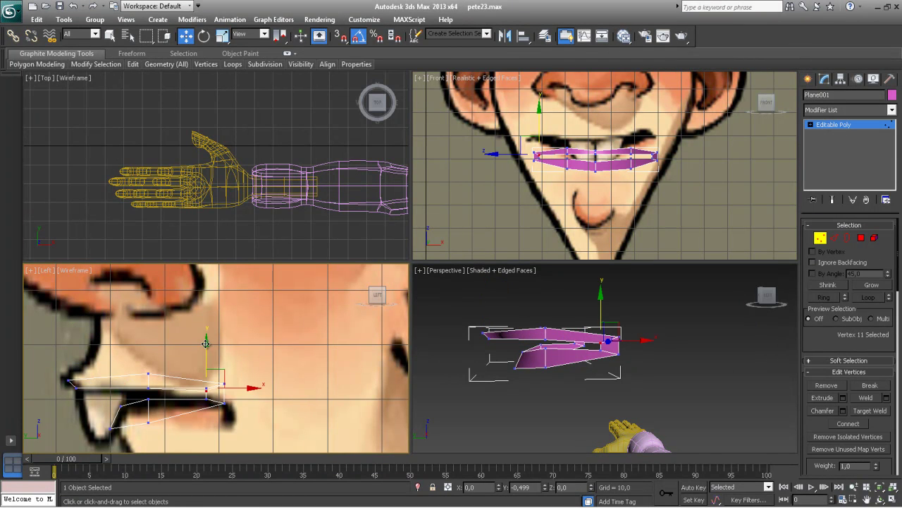
pyautogui.click(72, 385)
pyautogui.moveTo(76, 344); pyautogui.dragTo(77, 347)
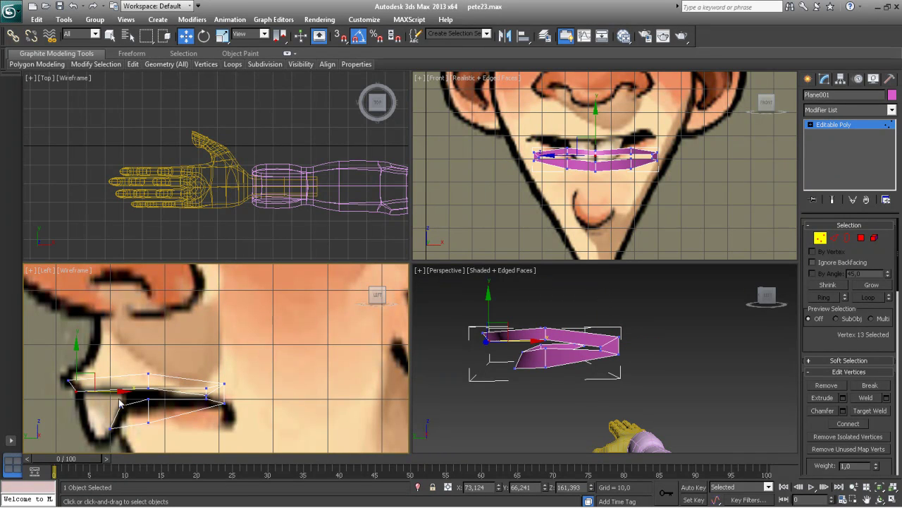
pyautogui.moveTo(124, 392); pyautogui.dragTo(130, 391)
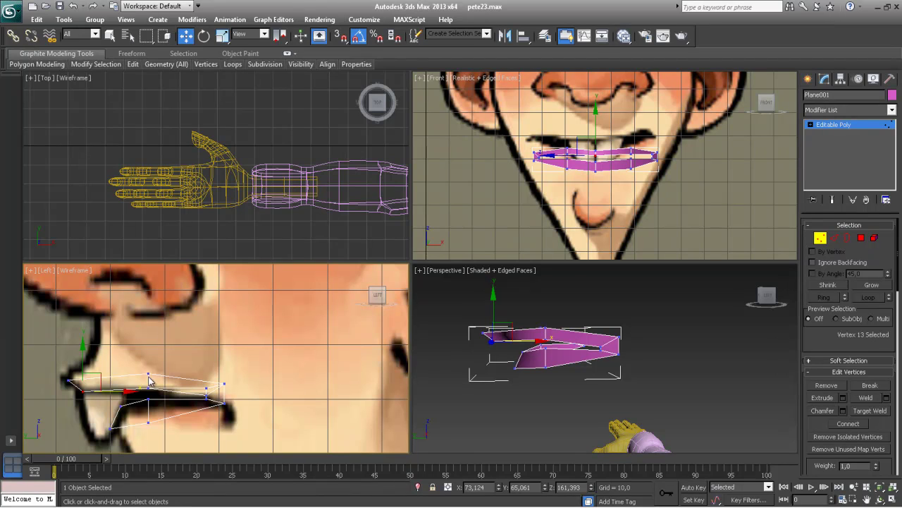
# - Lower the other inner mouth-corner vertex to line up with its counterpart in the side view, and clear the selection
pyautogui.click(247, 409)
pyautogui.click(206, 389)
pyautogui.moveTo(206, 349); pyautogui.dragTo(203, 355)
pyautogui.click(263, 390)
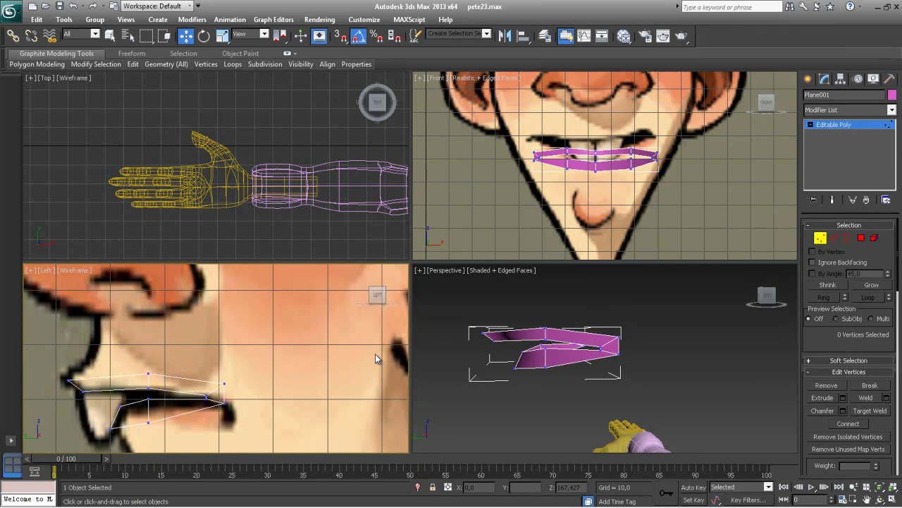
# - Realign the front view's background reference image and check the lip loop against it at close range
pyautogui.moveTo(621, 180)
pyautogui.mouseDown(button='middle')
pyautogui.moveTo(622, 205)
pyautogui.moveTo(627, 195)
pyautogui.mouseUp(button='middle')
pyautogui.scroll(3, 621, 205)
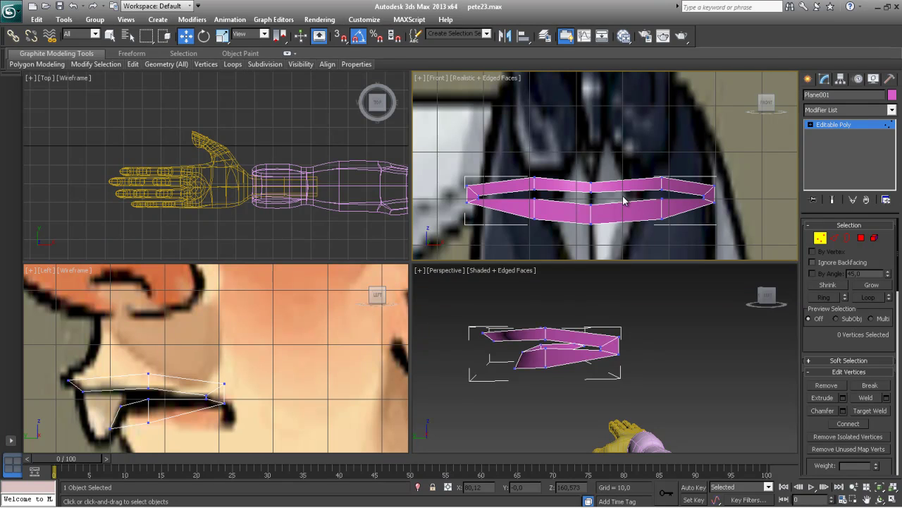
pyautogui.hotkey('alt', 'b')
pyautogui.click(550, 389)
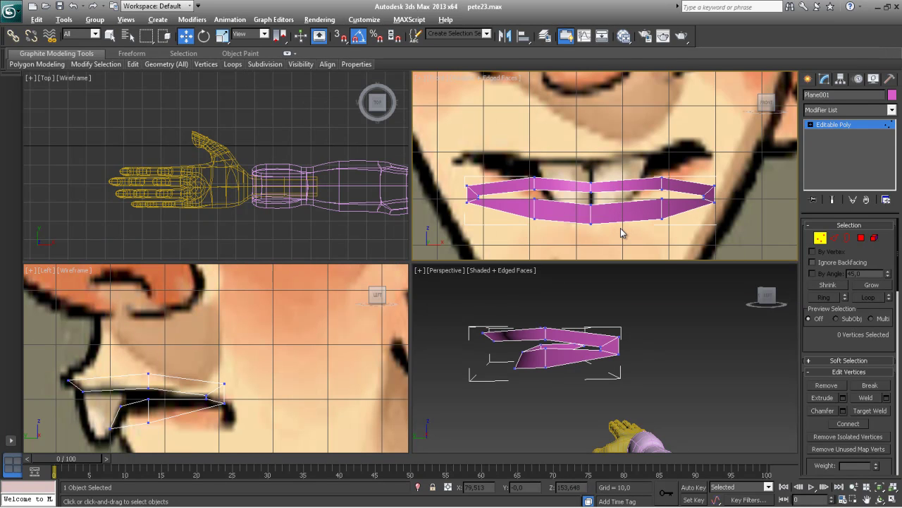
pyautogui.hotkey('alt', 'w')
pyautogui.scroll(3, 586, 218)
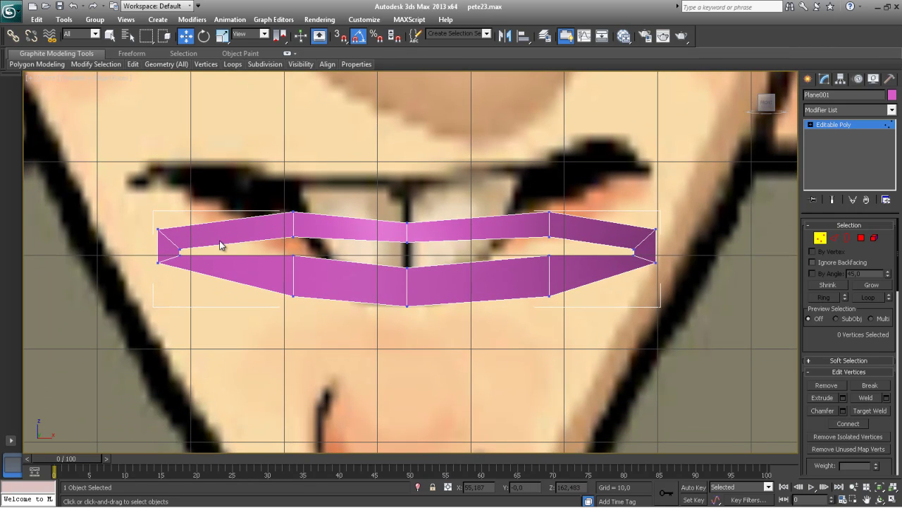
# - Turn on NURMS subdivision for the mouth mesh
pyautogui.hotkey('alt', 'w')
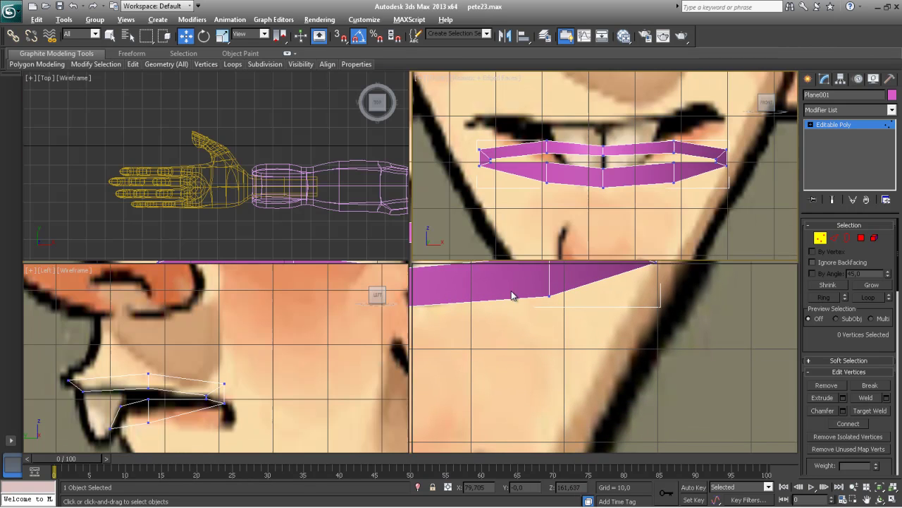
pyautogui.keyDown('alt'); pyautogui.moveTo(631, 359); pyautogui.dragTo(655, 381, button='middle'); pyautogui.keyUp('alt')
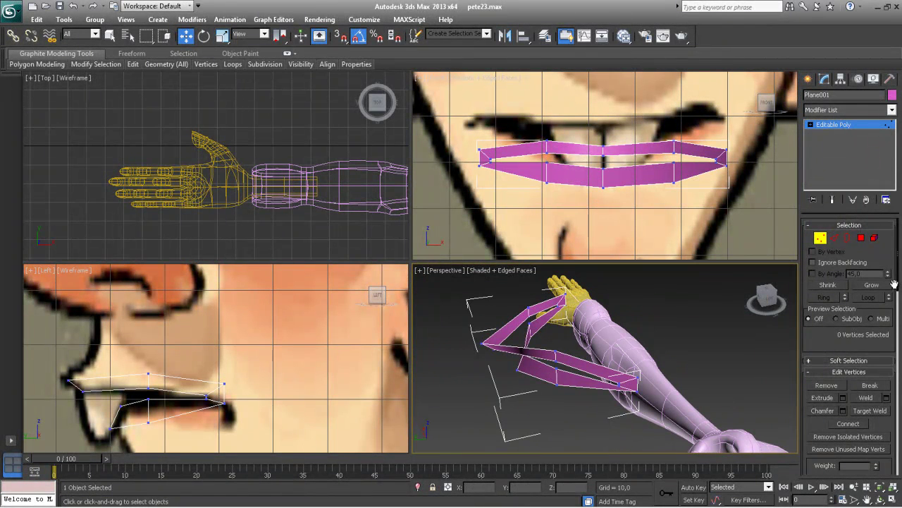
pyautogui.scroll(-5, 874, 380)
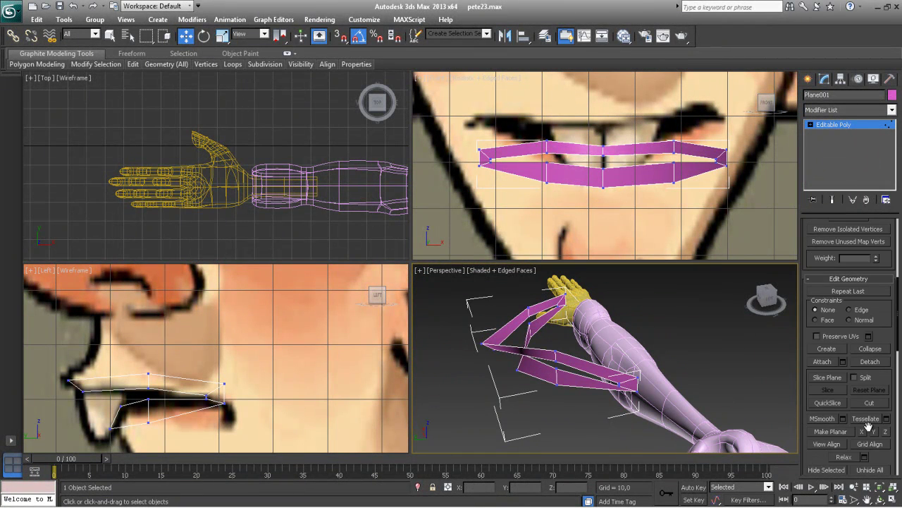
pyautogui.scroll(-6, 883, 459)
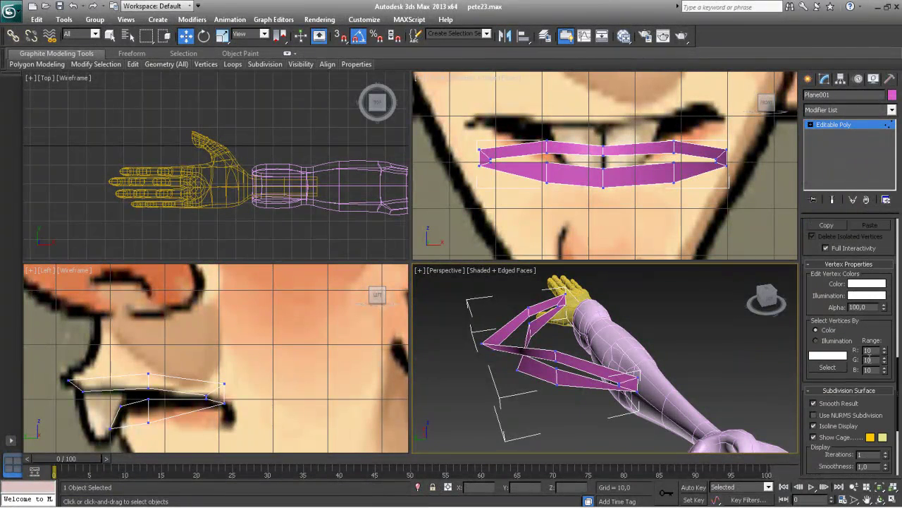
pyautogui.click(814, 415)
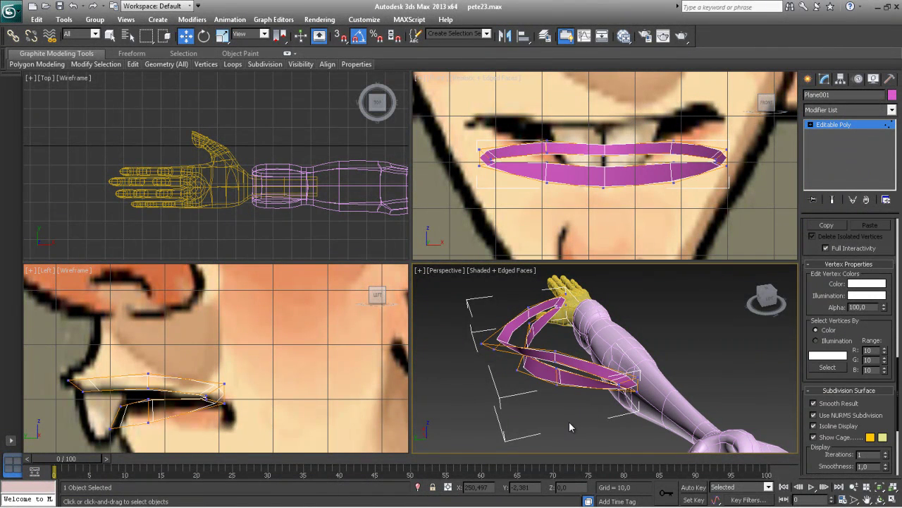
# - Move the upper lip's vertex pairs on both sides of the centre forward to about Y 56.7 to round the lip
pyautogui.keyDown('alt'); pyautogui.moveTo(574, 421); pyautogui.dragTo(643, 382, button='middle'); pyautogui.keyUp('alt')
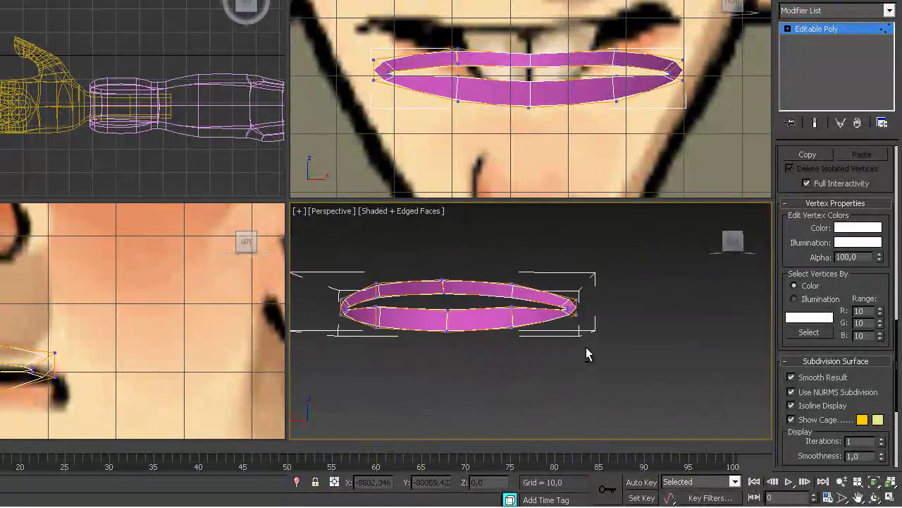
pyautogui.keyDown('alt'); pyautogui.moveTo(585, 346); pyautogui.dragTo(580, 247, button='middle'); pyautogui.keyUp('alt')
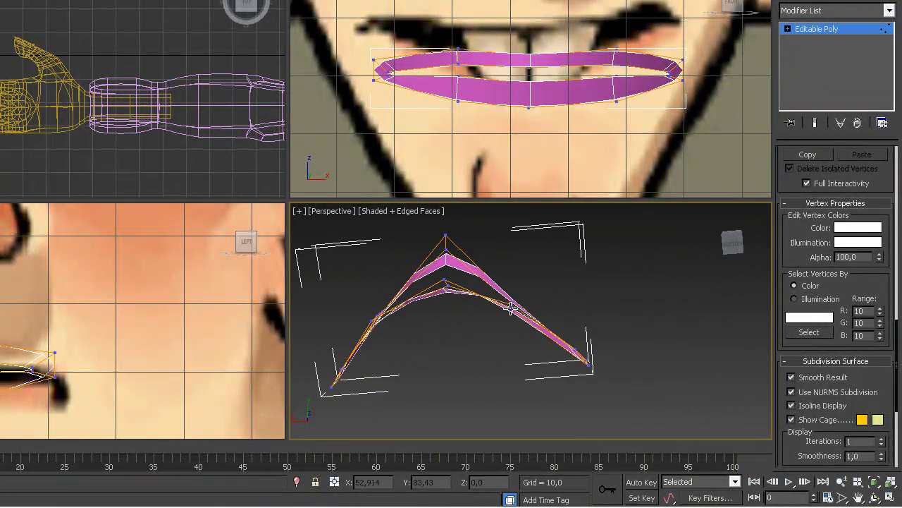
pyautogui.keyDown('alt'); pyautogui.moveTo(510, 301); pyautogui.dragTo(534, 413, button='middle'); pyautogui.keyUp('alt')
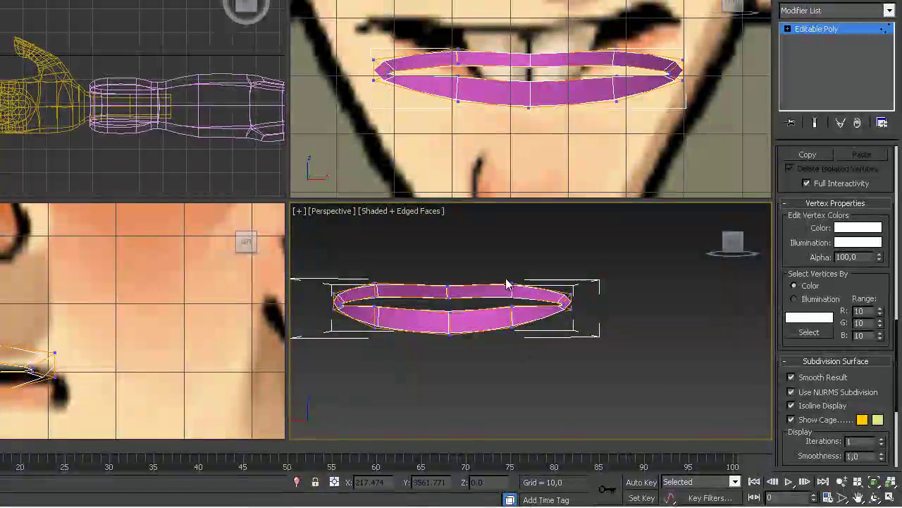
pyautogui.moveTo(520, 302); pyautogui.dragTo(520, 302)
pyautogui.keyDown('ctrl'); pyautogui.moveTo(369, 273); pyautogui.dragTo(387, 302); pyautogui.keyUp('ctrl')
pyautogui.keyDown('alt'); pyautogui.moveTo(473, 307); pyautogui.dragTo(388, 328, button='middle'); pyautogui.keyUp('alt')
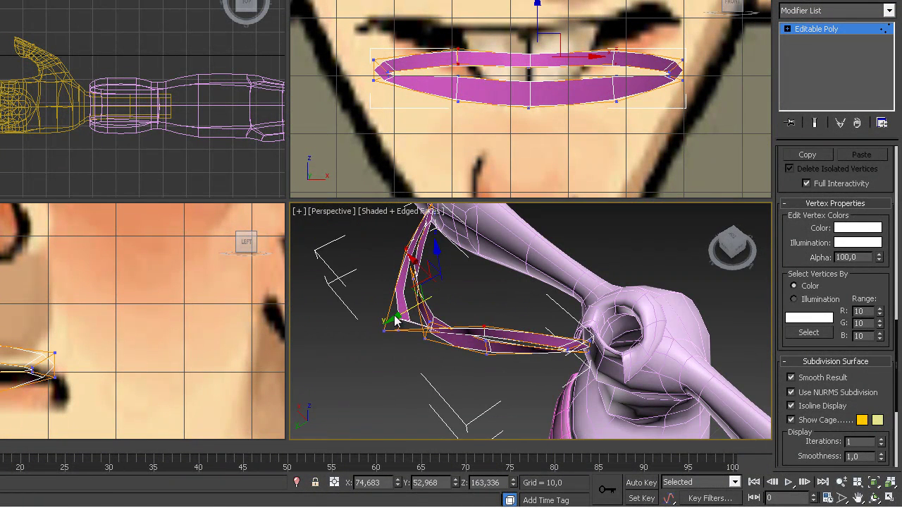
pyautogui.moveTo(396, 316); pyautogui.dragTo(400, 327)
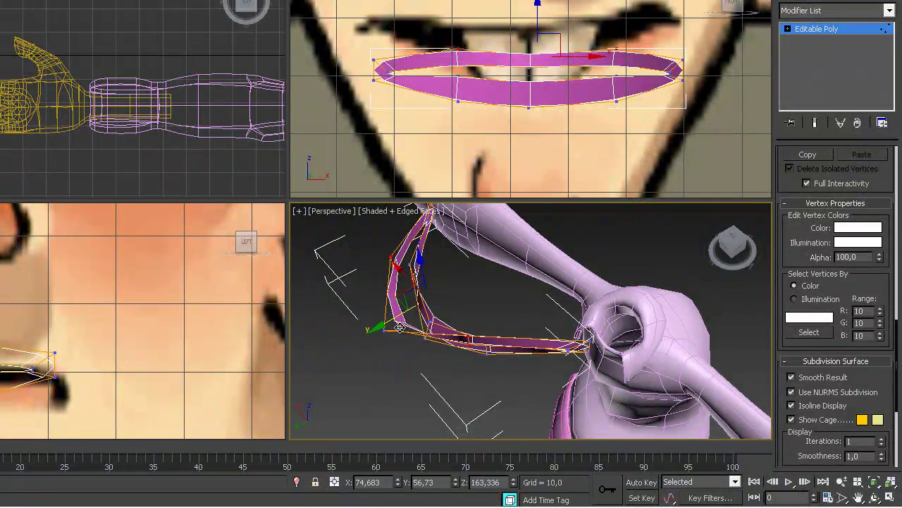
pyautogui.keyDown('alt'); pyautogui.moveTo(347, 271); pyautogui.dragTo(436, 337, button='middle'); pyautogui.keyUp('alt')
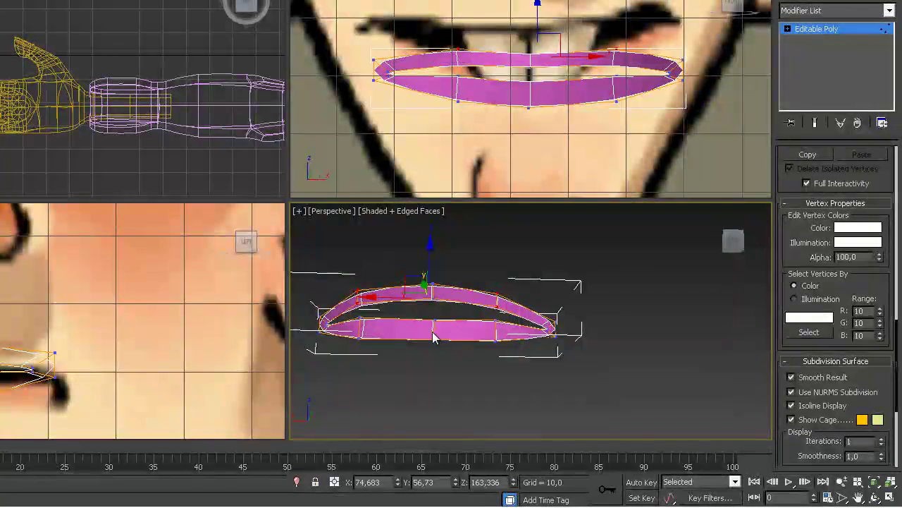
pyautogui.keyDown('alt'); pyautogui.moveTo(522, 337); pyautogui.dragTo(538, 357, button='middle'); pyautogui.keyUp('alt')
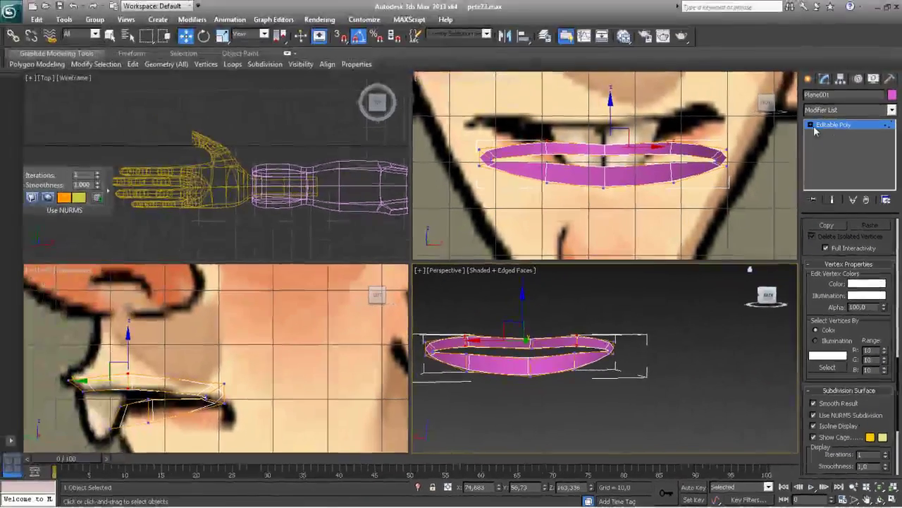
# - Select the ring of ten edges crossing the lips and connect them with 1 segment to add a middle loop
pyautogui.click(799, 76)
pyautogui.click(820, 98)
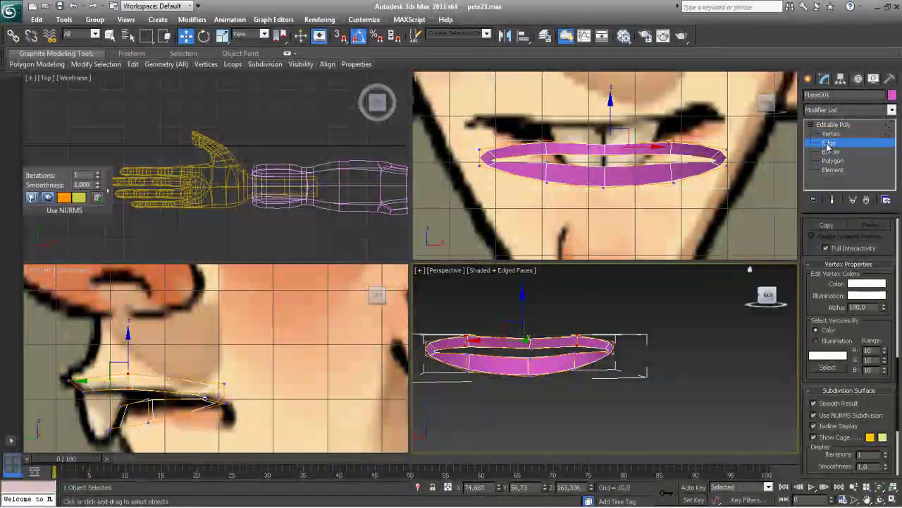
pyautogui.click(611, 149)
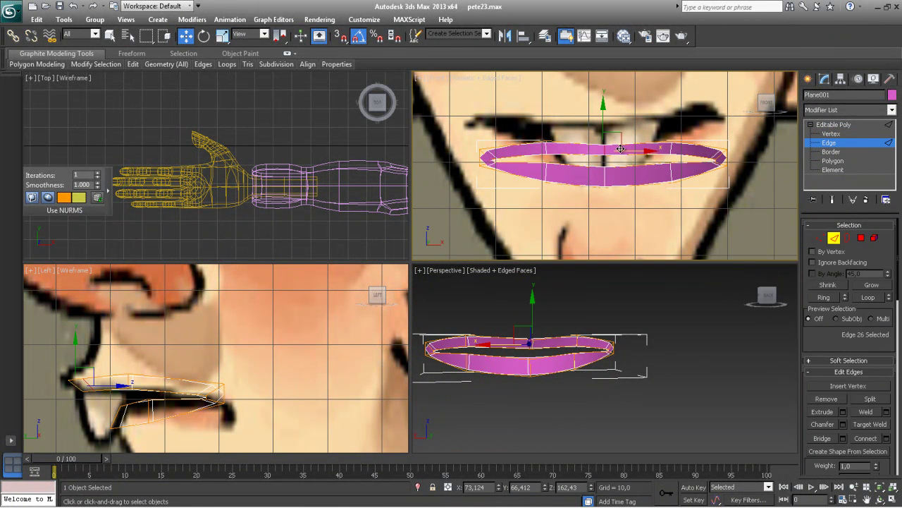
pyautogui.keyDown('shift'); pyautogui.click(672, 151); pyautogui.keyUp('shift')
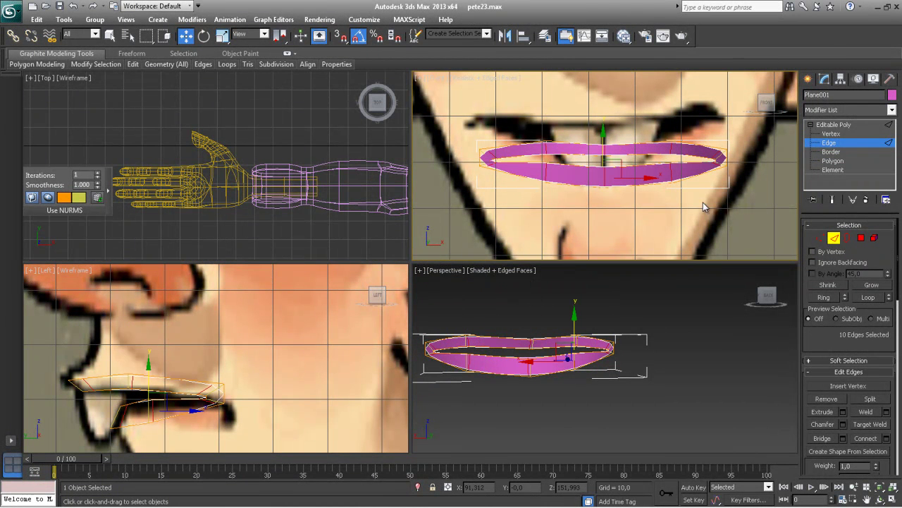
pyautogui.click(887, 439)
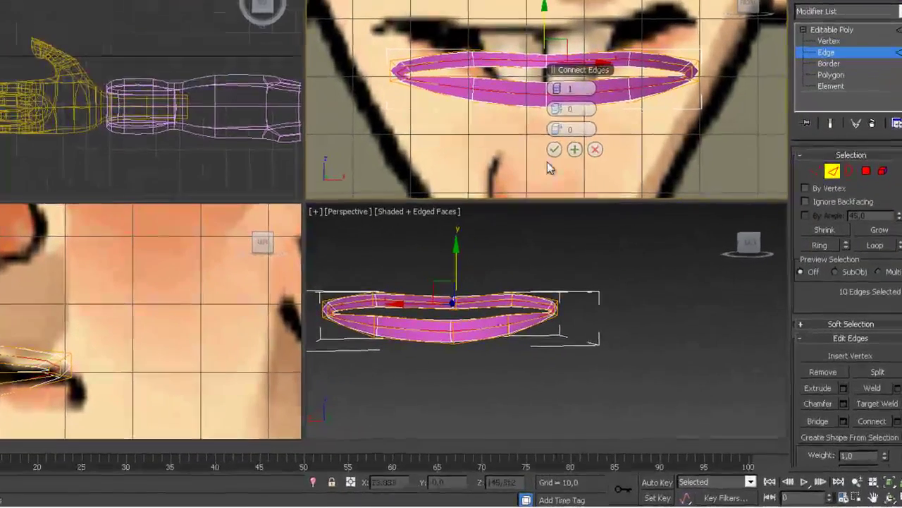
pyautogui.click(610, 220)
# - Move the new middle edge loop forward to about Y 51.5 in the side view and scale it slightly
pyautogui.moveTo(50, 375); pyautogui.dragTo(36, 380)
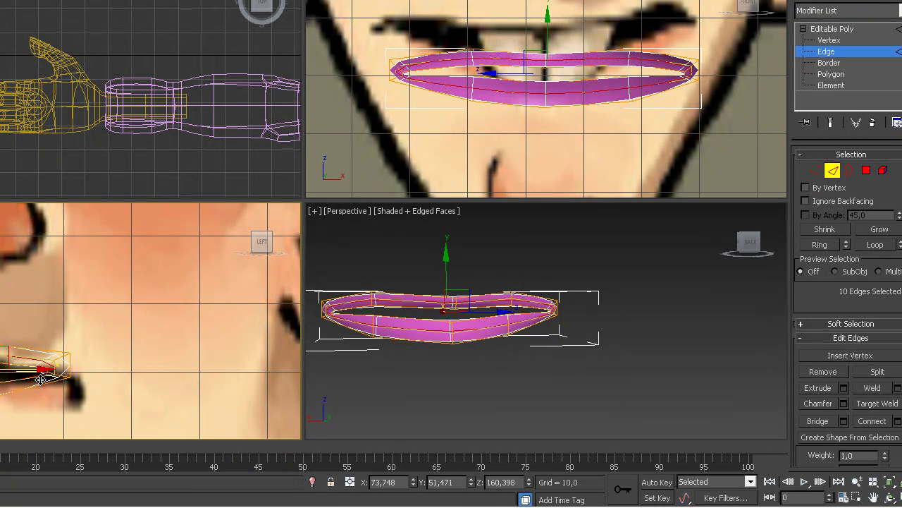
pyautogui.press('r')
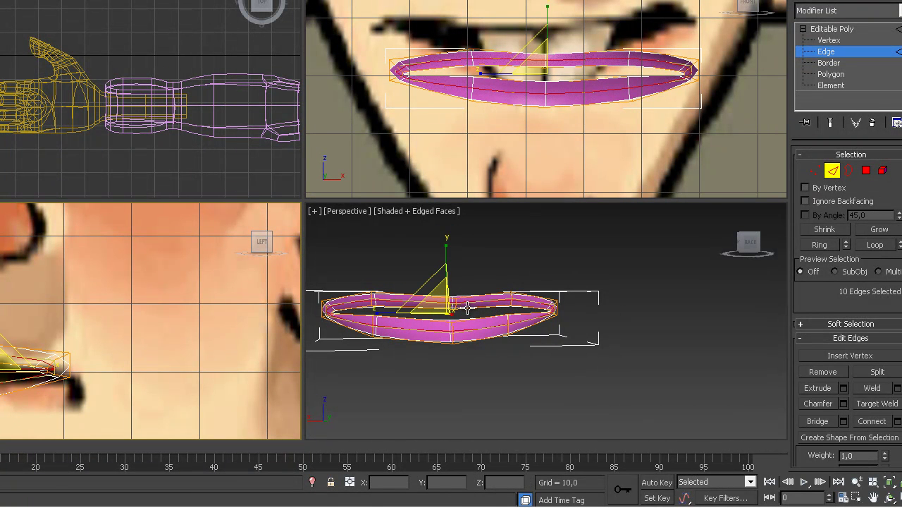
pyautogui.moveTo(390, 317); pyautogui.dragTo(389, 314)
pyautogui.keyDown('alt'); pyautogui.moveTo(585, 280); pyautogui.dragTo(627, 307, button='middle'); pyautogui.keyUp('alt')
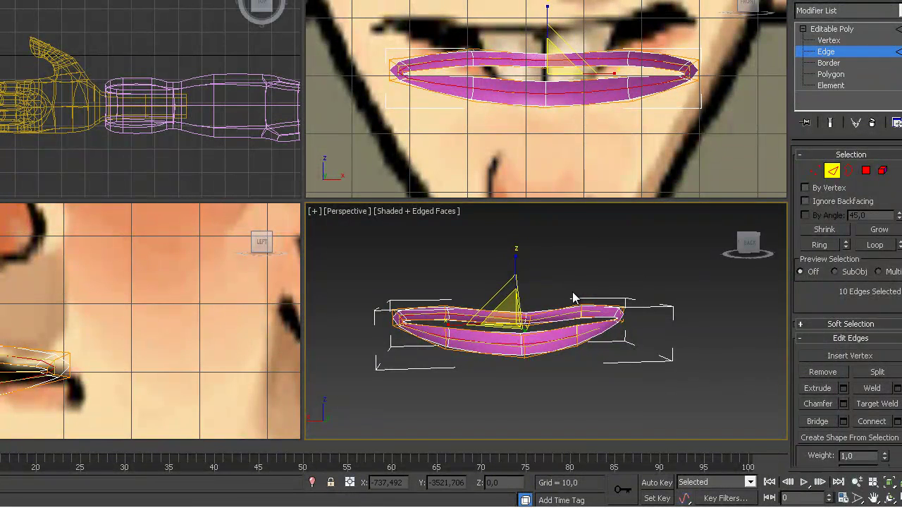
pyautogui.hotkey('alt', 'w')
pyautogui.keyDown('alt'); pyautogui.moveTo(553, 282); pyautogui.dragTo(472, 300, button='middle'); pyautogui.keyUp('alt')
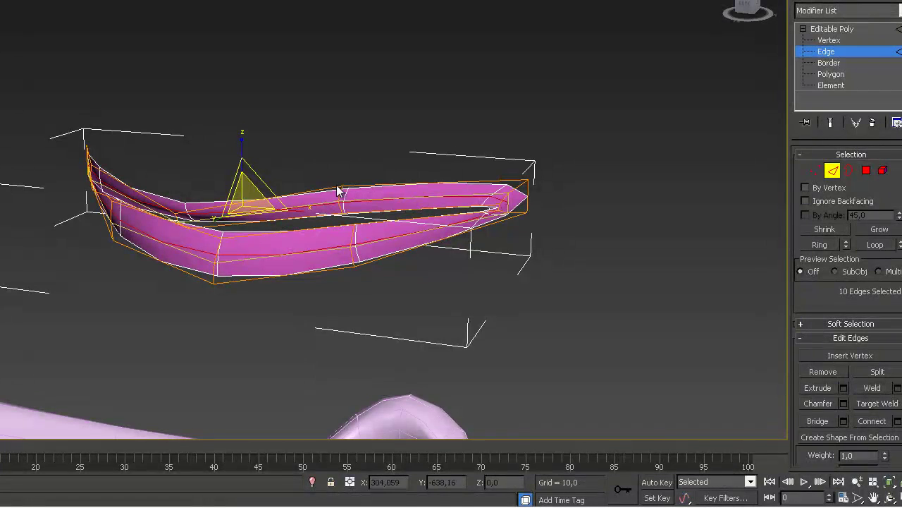
# - Select the mouth's outer edge loop and extrude it with a height of about 0.098 and a small width
pyautogui.keyDown('alt'); pyautogui.moveTo(375, 184); pyautogui.dragTo(125, 202, button='middle'); pyautogui.keyUp('alt')
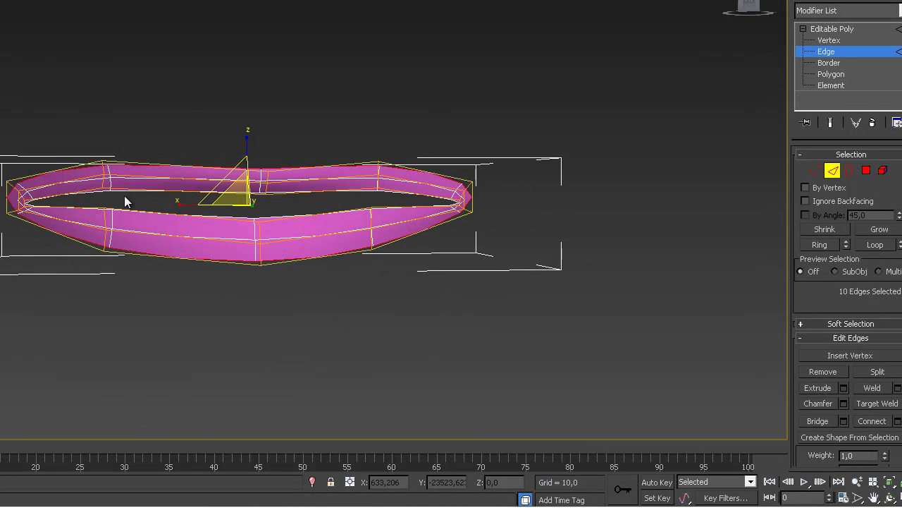
pyautogui.keyDown('alt'); pyautogui.moveTo(332, 236); pyautogui.dragTo(312, 187, button='middle'); pyautogui.keyUp('alt')
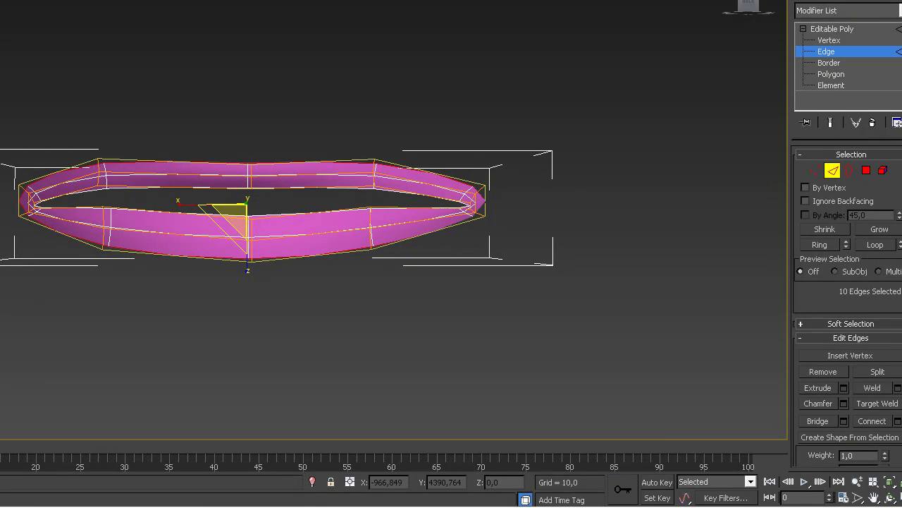
pyautogui.moveTo(41, 229)
pyautogui.keyDown('alt'); pyautogui.mouseDown(button='middle')
pyautogui.moveTo(93, 258)
pyautogui.moveTo(50, 227)
pyautogui.mouseUp(button='middle'); pyautogui.keyUp('alt')
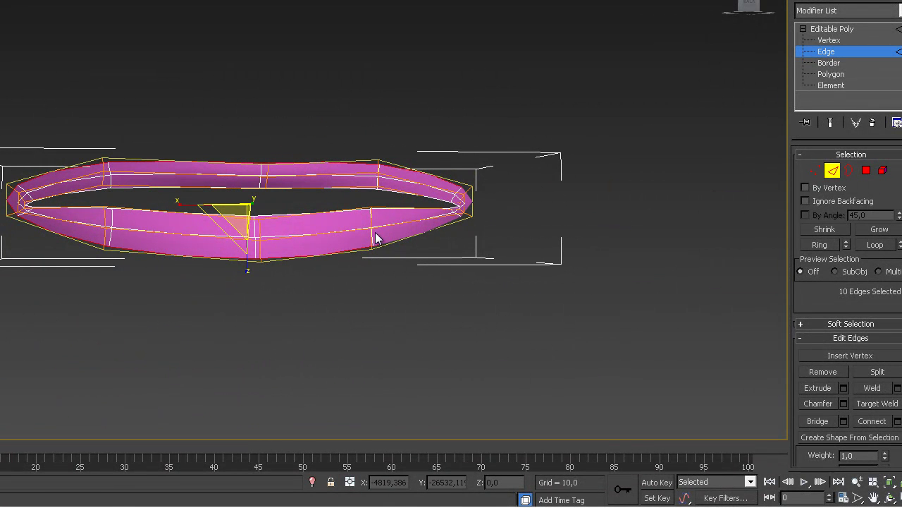
pyautogui.click(274, 144)
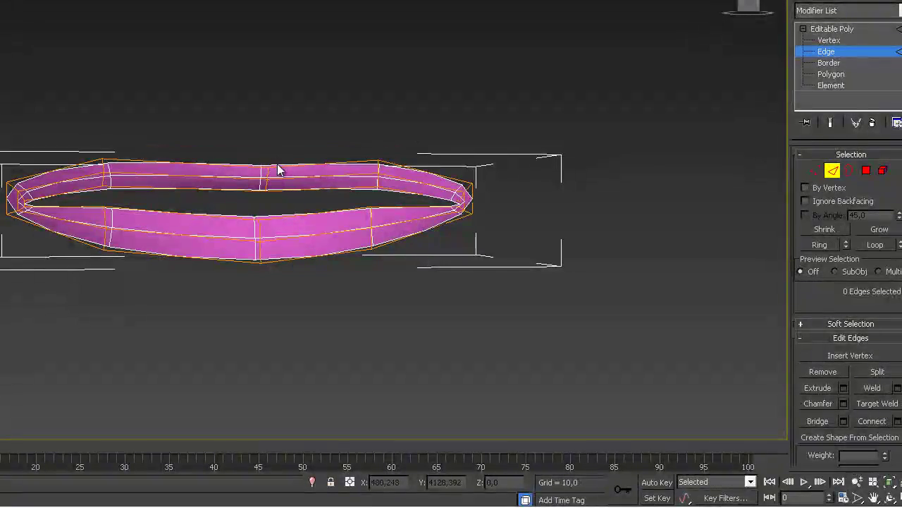
pyautogui.doubleClick(276, 165)
pyautogui.keyDown('alt'); pyautogui.moveTo(276, 165); pyautogui.dragTo(247, 206, button='middle'); pyautogui.keyUp('alt')
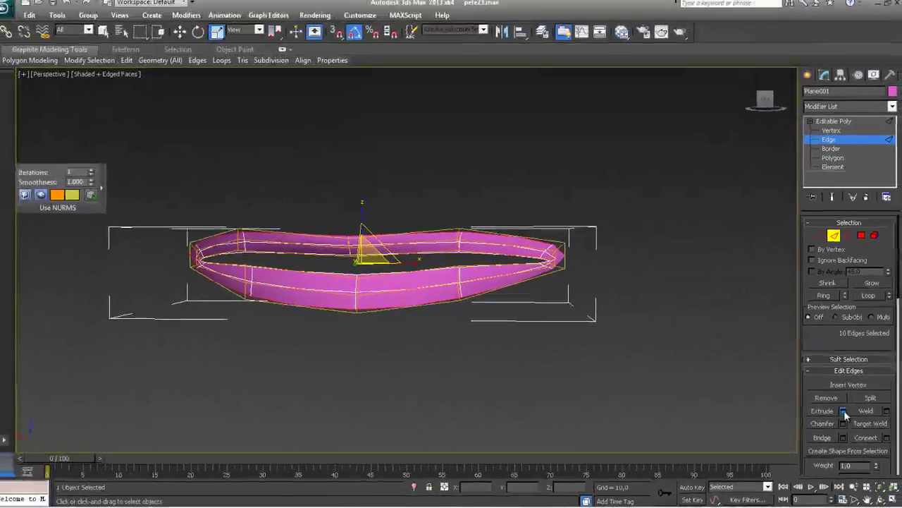
pyautogui.click(844, 388)
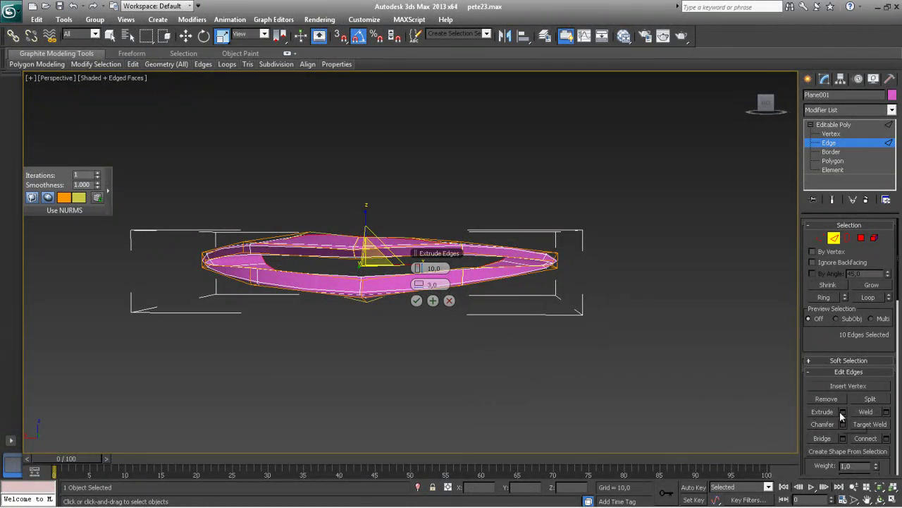
pyautogui.keyDown('alt'); pyautogui.moveTo(533, 392); pyautogui.dragTo(475, 381, button='middle'); pyautogui.keyUp('alt')
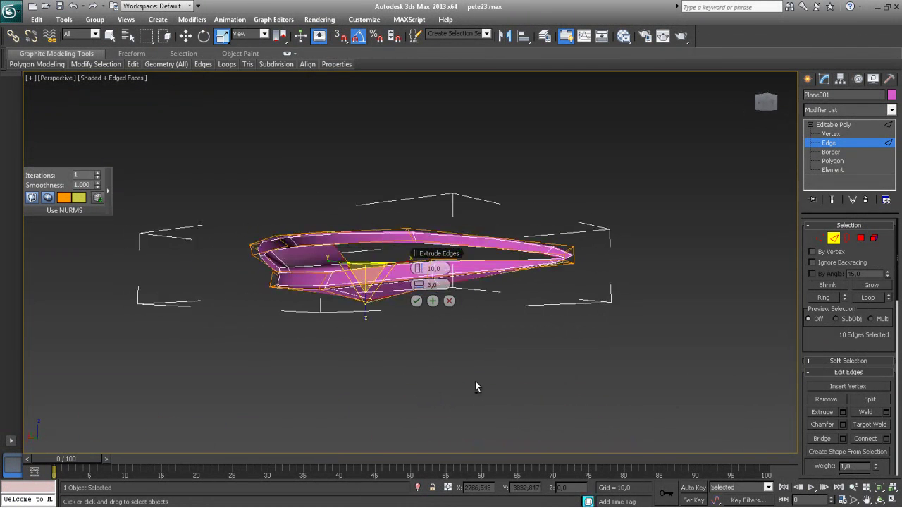
pyautogui.moveTo(419, 268); pyautogui.dragTo(406, 297)
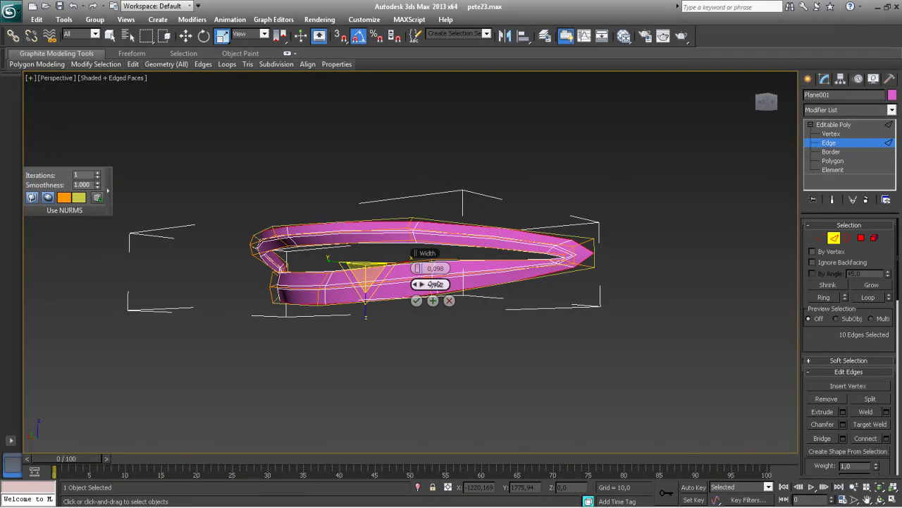
pyautogui.moveTo(474, 284); pyautogui.dragTo(407, 299)
pyautogui.moveTo(421, 328)
pyautogui.keyDown('alt'); pyautogui.mouseDown(button='middle')
pyautogui.moveTo(427, 336)
pyautogui.moveTo(429, 311)
pyautogui.moveTo(436, 328)
pyautogui.mouseUp(button='middle'); pyautogui.keyUp('alt')
pyautogui.click(417, 301)
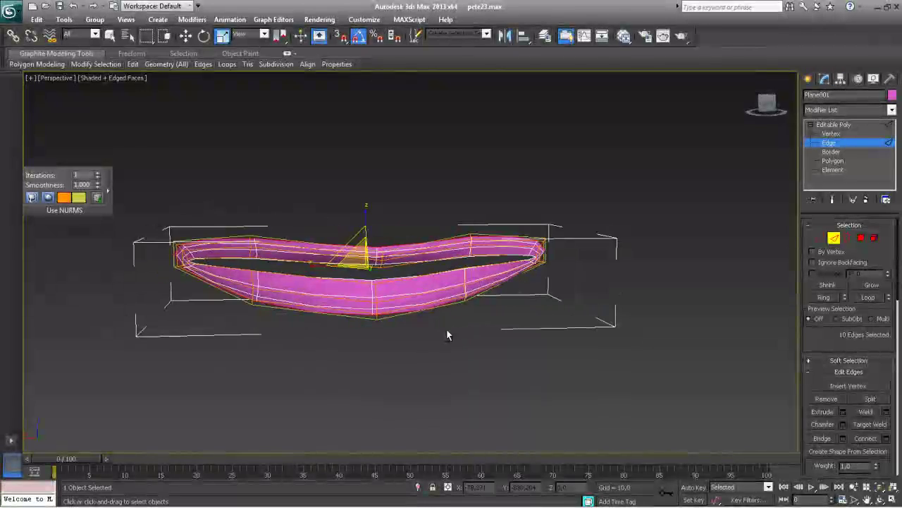
# - Scale the outer edge loop outward to widen the band around the lips, and move it back to about Y 45.7
pyautogui.moveTo(373, 253); pyautogui.dragTo(391, 242)
pyautogui.keyDown('alt'); pyautogui.moveTo(443, 297); pyautogui.dragTo(342, 290, button='middle'); pyautogui.keyUp('alt')
pyautogui.press('w')
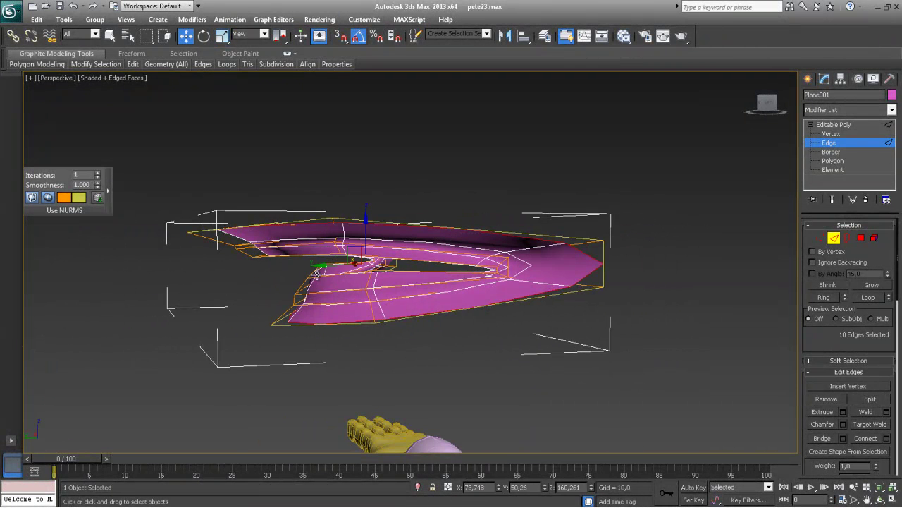
pyautogui.moveTo(323, 264); pyautogui.dragTo(351, 289)
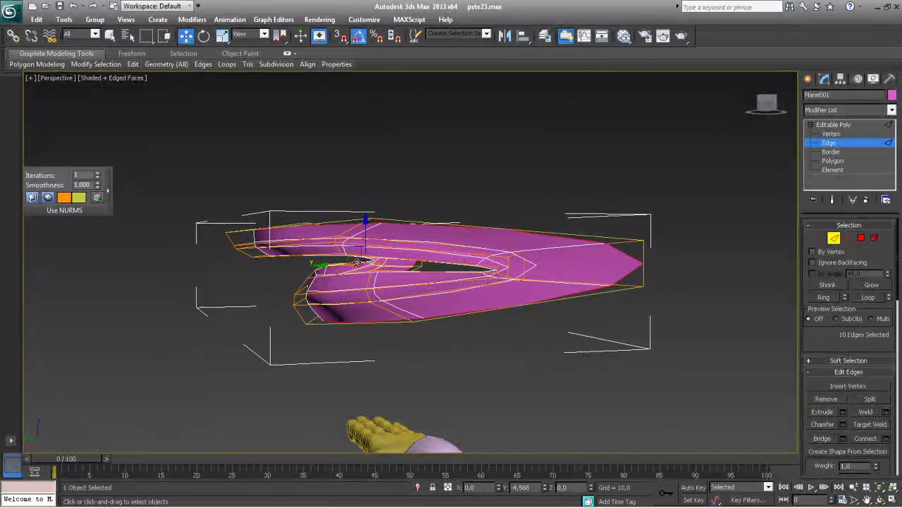
pyautogui.keyDown('alt'); pyautogui.moveTo(351, 289); pyautogui.dragTo(399, 222, button='middle'); pyautogui.keyUp('alt')
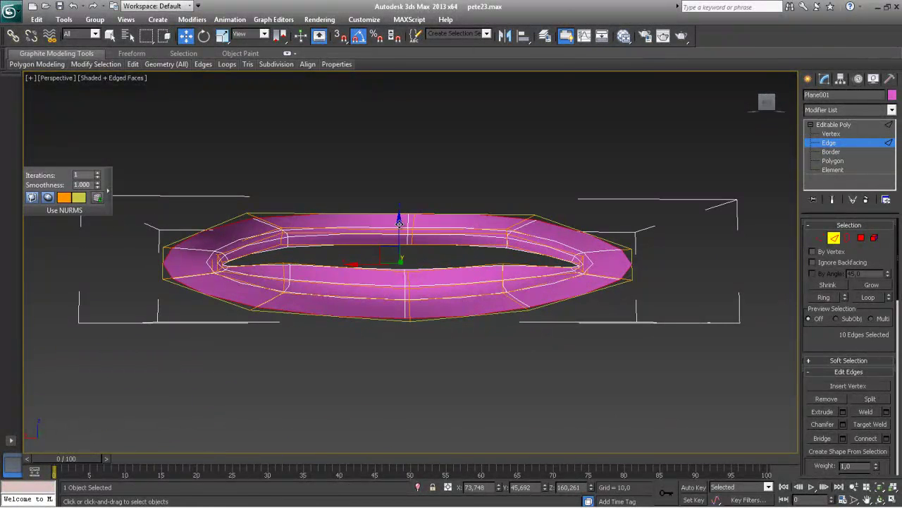
# - Scale the outer edge loop along the vertical axis
pyautogui.press('r')
pyautogui.moveTo(400, 315); pyautogui.dragTo(401, 322)
pyautogui.keyDown('alt'); pyautogui.moveTo(401, 322); pyautogui.dragTo(392, 301, button='middle'); pyautogui.keyUp('alt')
pyautogui.keyDown('alt'); pyautogui.moveTo(343, 325); pyautogui.dragTo(705, 265, button='middle'); pyautogui.keyUp('alt')
# - Select the four outer corner vertices of the mouth band and scale them inward horizontally to 89 percent
pyautogui.press('1')
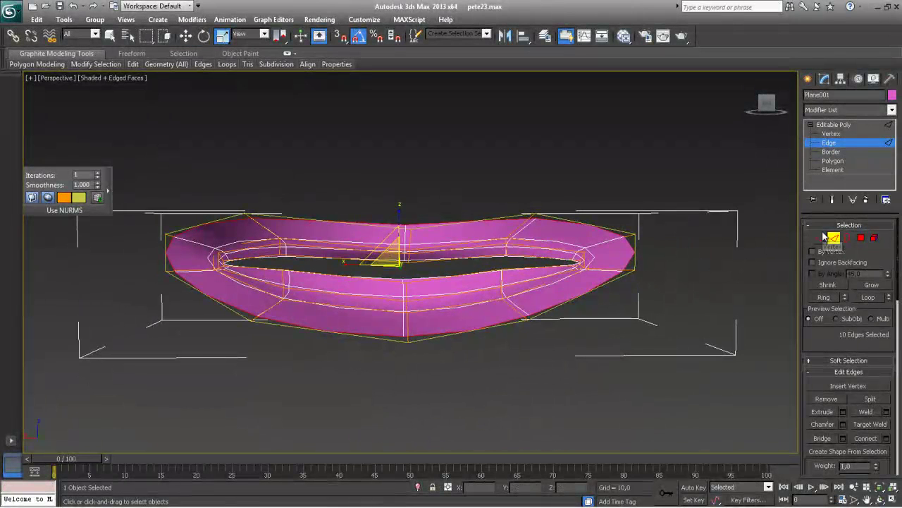
pyautogui.moveTo(611, 213); pyautogui.dragTo(657, 288)
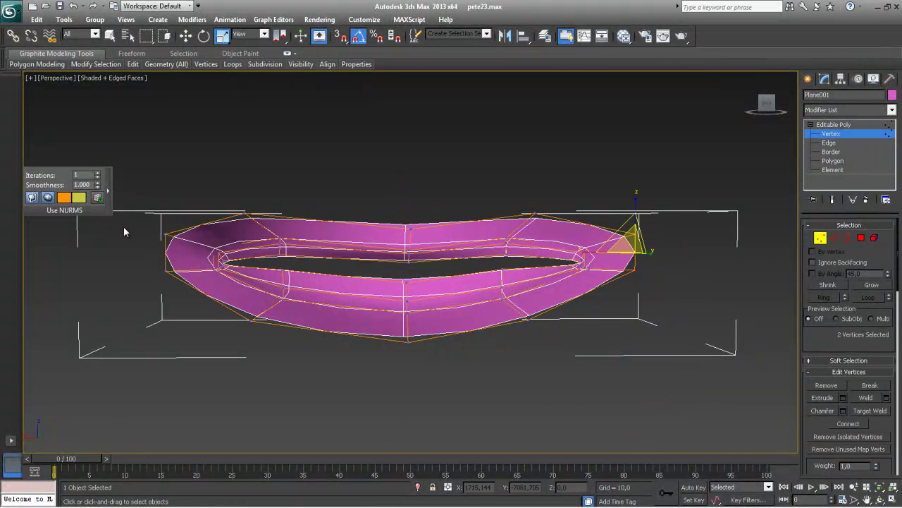
pyautogui.keyDown('ctrl'); pyautogui.moveTo(175, 310); pyautogui.dragTo(176, 313); pyautogui.keyUp('ctrl')
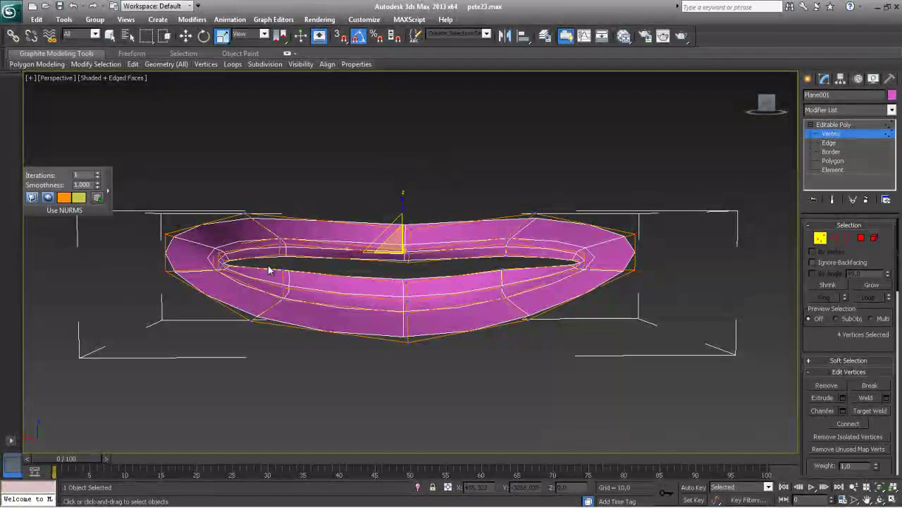
pyautogui.moveTo(356, 251); pyautogui.dragTo(359, 252)
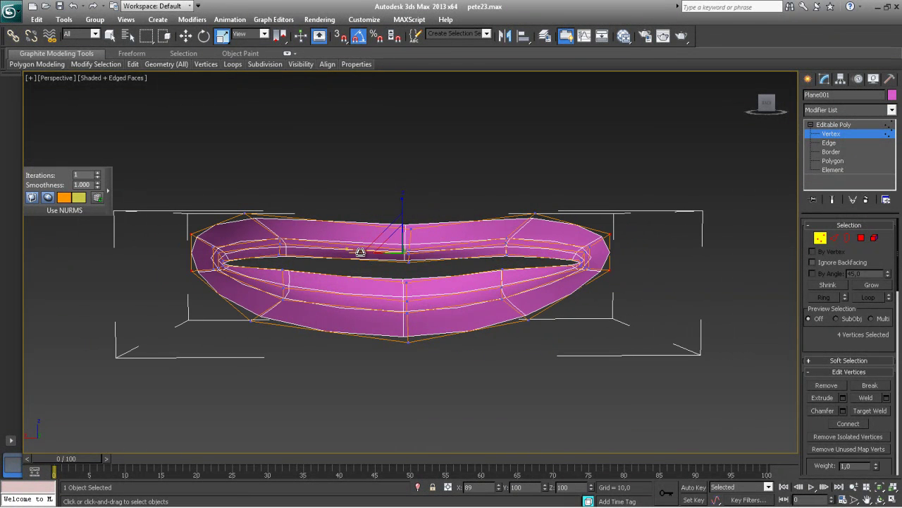
# - In the side view, adjust the upper outer vertices of the band and move the mouth-corner outer vertices forward to about Y 36
pyautogui.keyDown('alt'); pyautogui.moveTo(405, 317); pyautogui.dragTo(423, 310, button='middle'); pyautogui.keyUp('alt')
pyautogui.hotkey('alt', 'w')
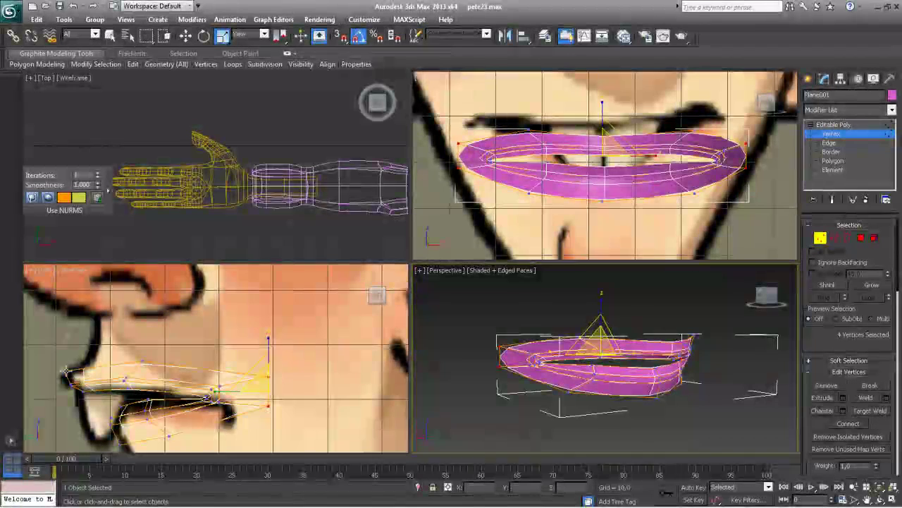
pyautogui.click(66, 371)
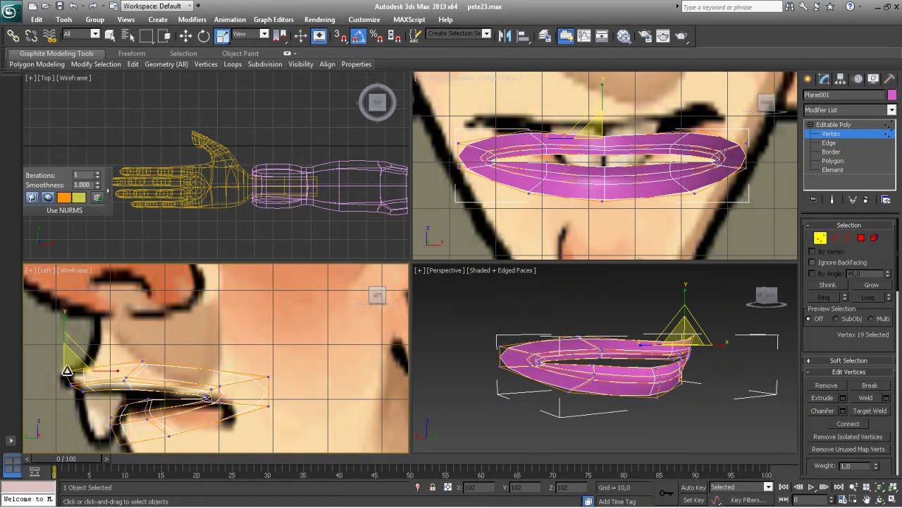
pyautogui.press('w')
pyautogui.click(249, 334)
pyautogui.moveTo(148, 363); pyautogui.dragTo(170, 362)
pyautogui.moveTo(126, 316); pyautogui.dragTo(126, 320)
pyautogui.moveTo(256, 372); pyautogui.dragTo(283, 423)
pyautogui.moveTo(314, 392); pyautogui.dragTo(287, 392)
# - Raise the lower lip's outer centre vertex to about Z 152.6 and lift the adjacent outer side vertices slightly
pyautogui.moveTo(200, 440); pyautogui.dragTo(192, 395, button='middle')
pyautogui.click(133, 415)
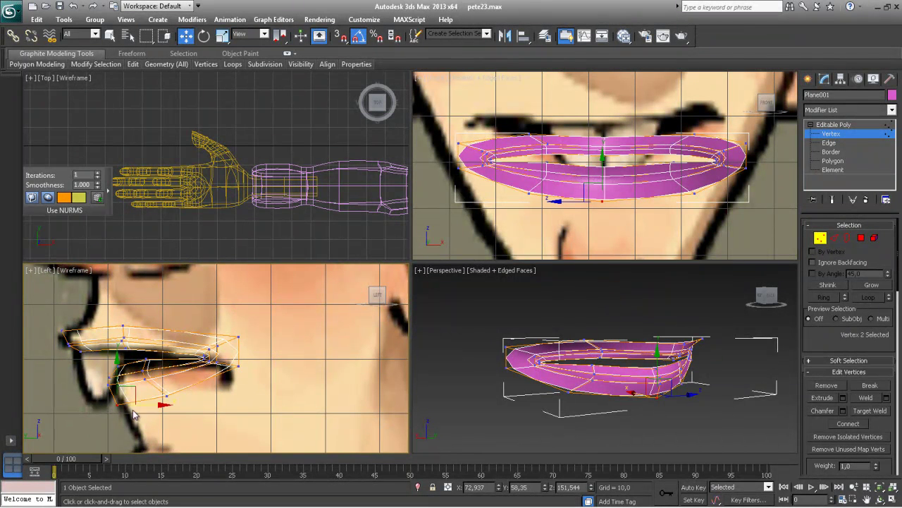
pyautogui.moveTo(119, 368); pyautogui.dragTo(119, 363)
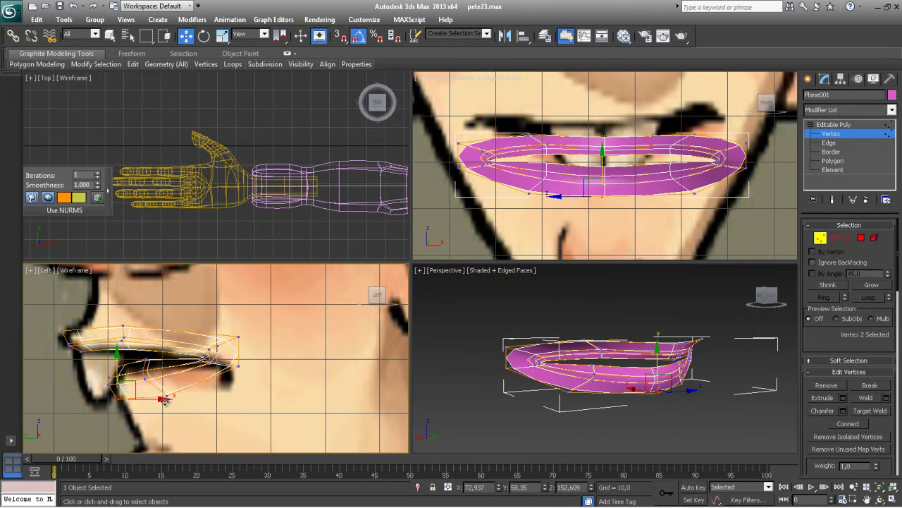
pyautogui.moveTo(177, 393); pyautogui.dragTo(177, 388)
pyautogui.moveTo(166, 351); pyautogui.dragTo(168, 344)
# - Move the upper lip's outer centre vertex to about Y 67.7, Z 164.4 and lower the upper outer corner vertices to about Z 162.9
pyautogui.click(63, 330)
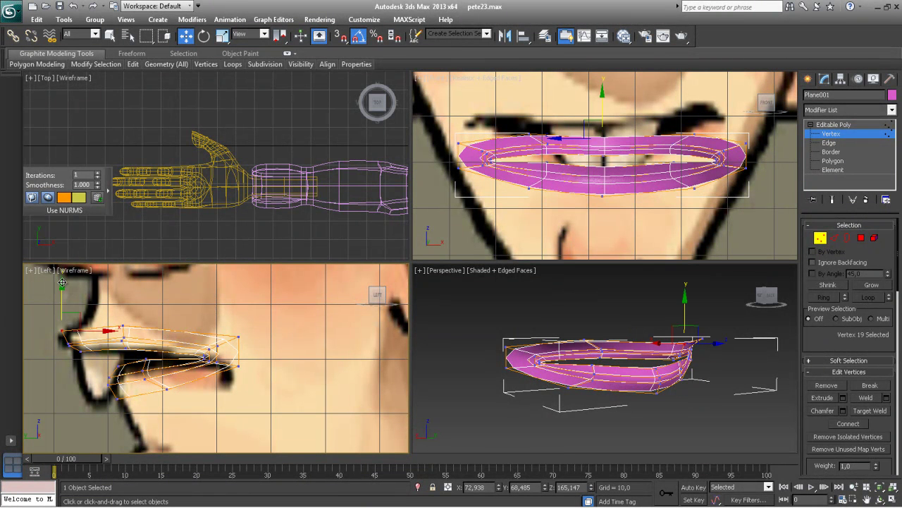
pyautogui.moveTo(61, 285); pyautogui.dragTo(61, 289)
pyautogui.moveTo(110, 335); pyautogui.dragTo(118, 334)
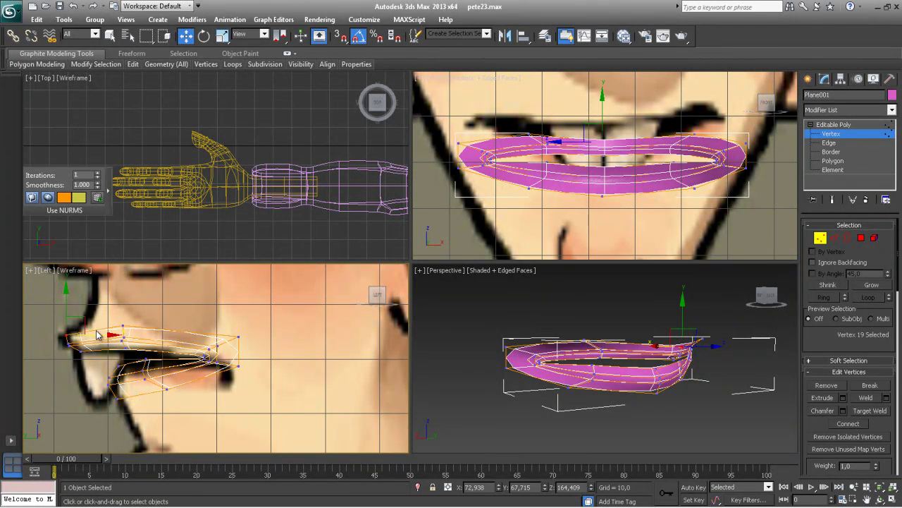
pyautogui.moveTo(249, 347); pyautogui.dragTo(246, 344)
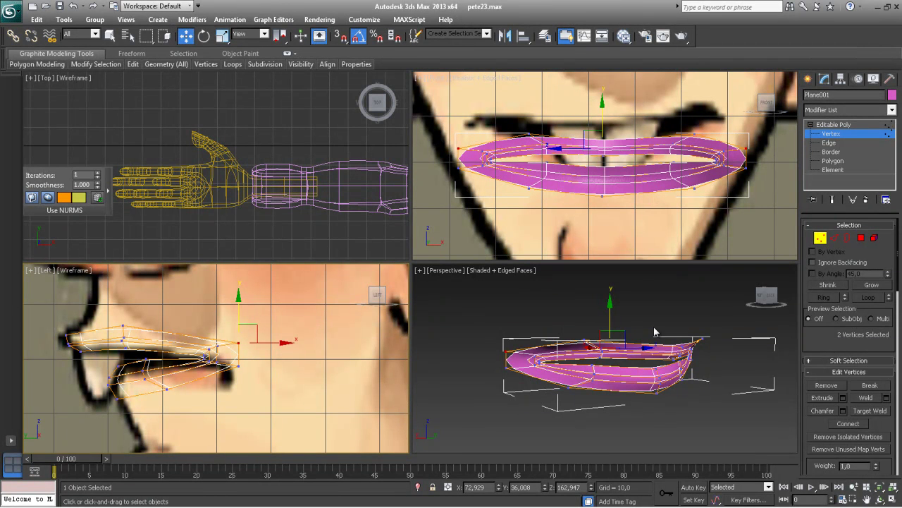
# - Select the two outer side vertices above the upper lip and scale them closer together horizontally
pyautogui.moveTo(675, 353)
pyautogui.keyDown('alt'); pyautogui.mouseDown(button='middle')
pyautogui.moveTo(656, 360)
pyautogui.moveTo(649, 351)
pyautogui.moveTo(594, 382)
pyautogui.moveTo(558, 365)
pyautogui.moveTo(613, 327)
pyautogui.moveTo(667, 350)
pyautogui.mouseUp(button='middle'); pyautogui.keyUp('alt')
pyautogui.click(679, 342)
pyautogui.keyDown('ctrl'); pyautogui.click(531, 341); pyautogui.keyUp('ctrl')
pyautogui.press('r')
pyautogui.moveTo(675, 354); pyautogui.dragTo(647, 345)
# - Select the two outer side vertices below the lower lip and scale them slightly closer together
pyautogui.keyDown('alt'); pyautogui.moveTo(648, 356); pyautogui.dragTo(665, 377, button='middle'); pyautogui.keyUp('alt')
pyautogui.click(666, 375)
pyautogui.keyDown('ctrl'); pyautogui.click(539, 379); pyautogui.keyUp('ctrl')
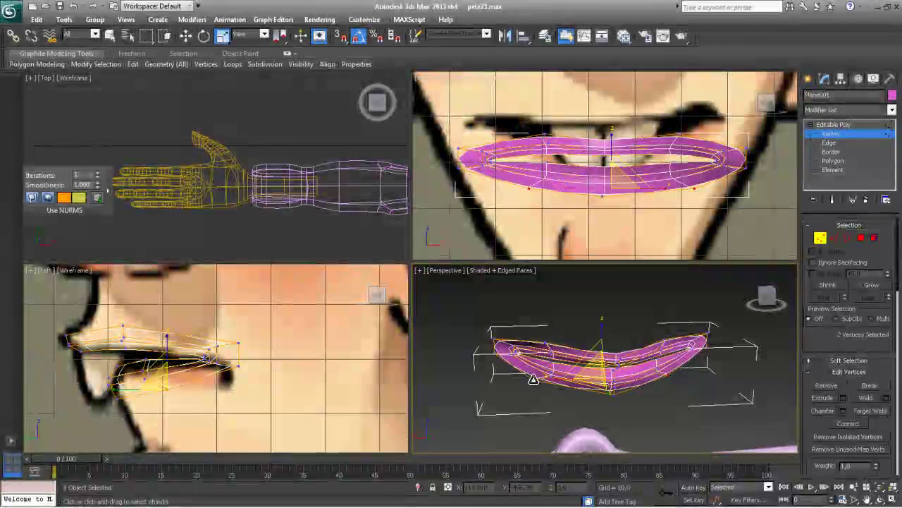
pyautogui.moveTo(556, 379); pyautogui.dragTo(557, 378)
pyautogui.keyDown('alt'); pyautogui.moveTo(557, 378); pyautogui.dragTo(560, 345, button='middle'); pyautogui.keyUp('alt')
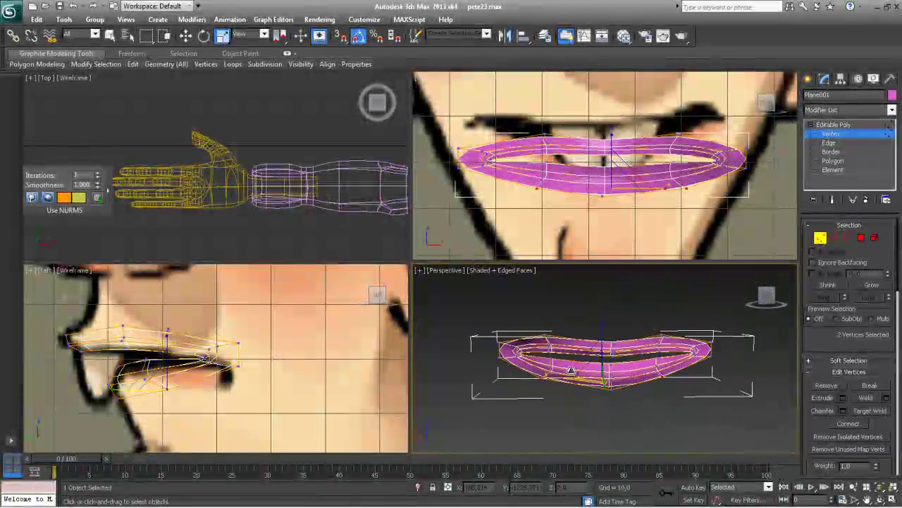
# - Extrude the mouth's outer edge loop again, then scale it taller vertically and slightly wider
pyautogui.press('2')
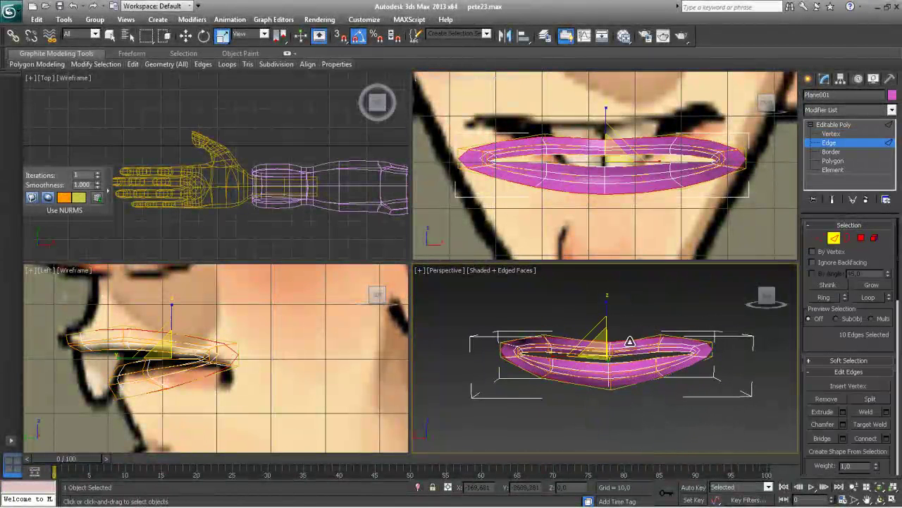
pyautogui.click(842, 412)
pyautogui.keyDown('alt'); pyautogui.moveTo(654, 363); pyautogui.dragTo(584, 389, button='middle'); pyautogui.keyUp('alt')
pyautogui.click(611, 397)
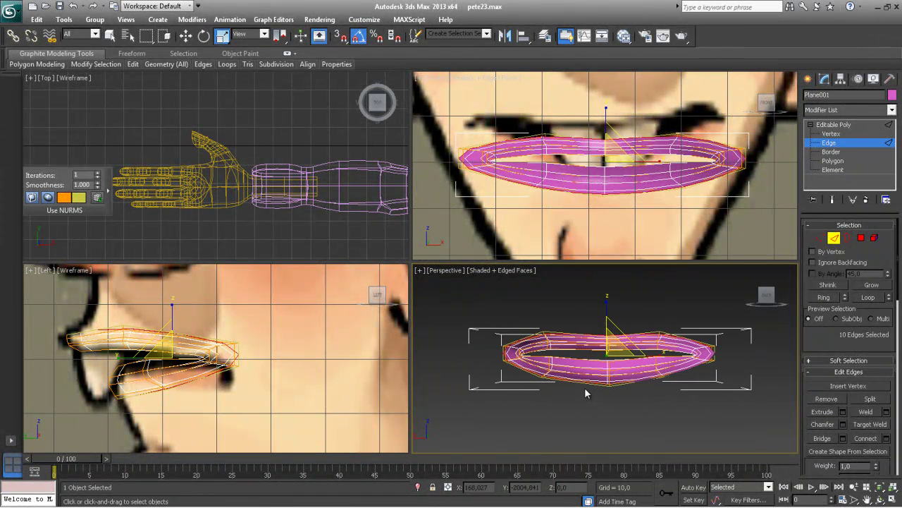
pyautogui.moveTo(607, 305)
pyautogui.mouseDown()
pyautogui.moveTo(615, 275)
pyautogui.moveTo(609, 290)
pyautogui.mouseUp()
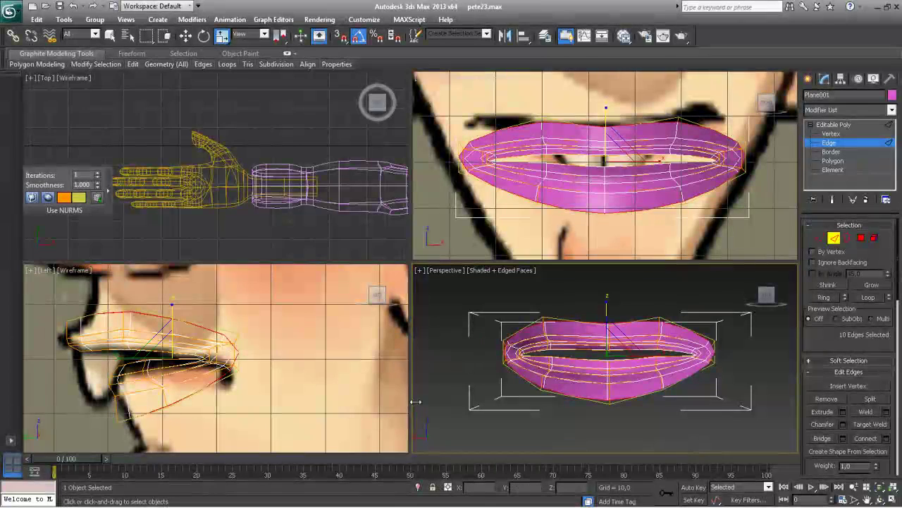
pyautogui.moveTo(663, 355); pyautogui.dragTo(663, 355)
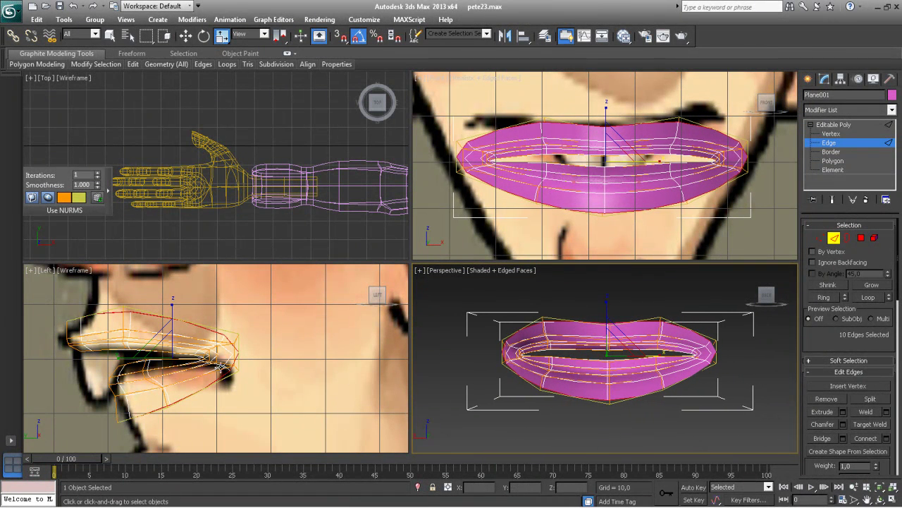
# - In the side view, move the new loop's top centre vertex back and lower its upper side vertices to about Z 167.6
pyautogui.click(820, 238)
pyautogui.click(44, 318)
pyautogui.click(69, 321)
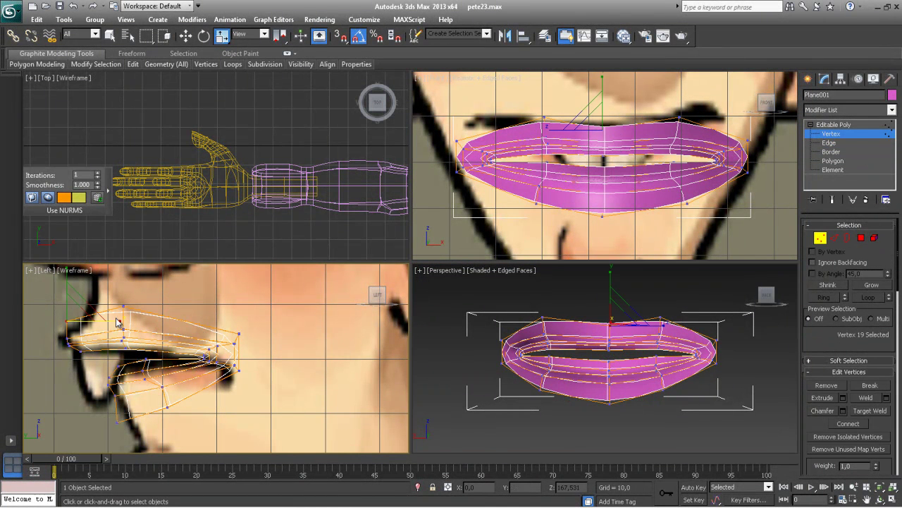
pyautogui.press('w')
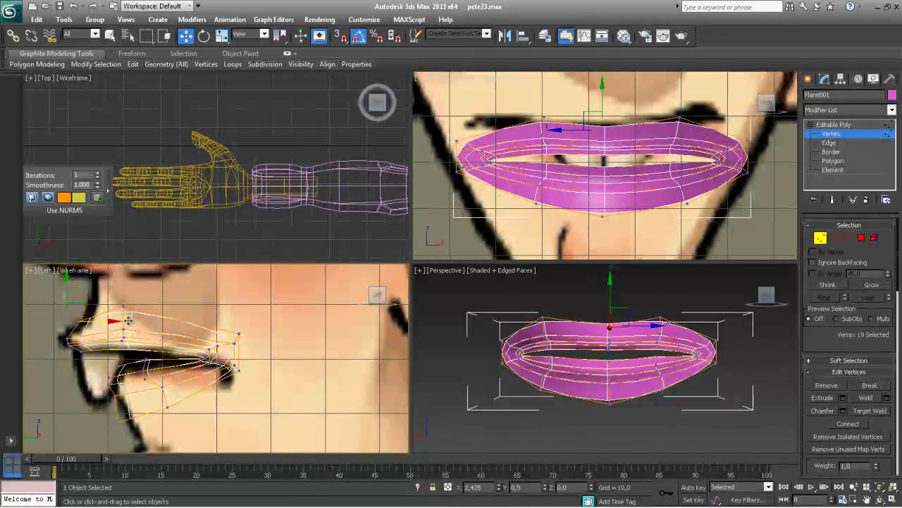
pyautogui.moveTo(111, 295); pyautogui.dragTo(137, 319)
pyautogui.moveTo(126, 276); pyautogui.dragTo(126, 288)
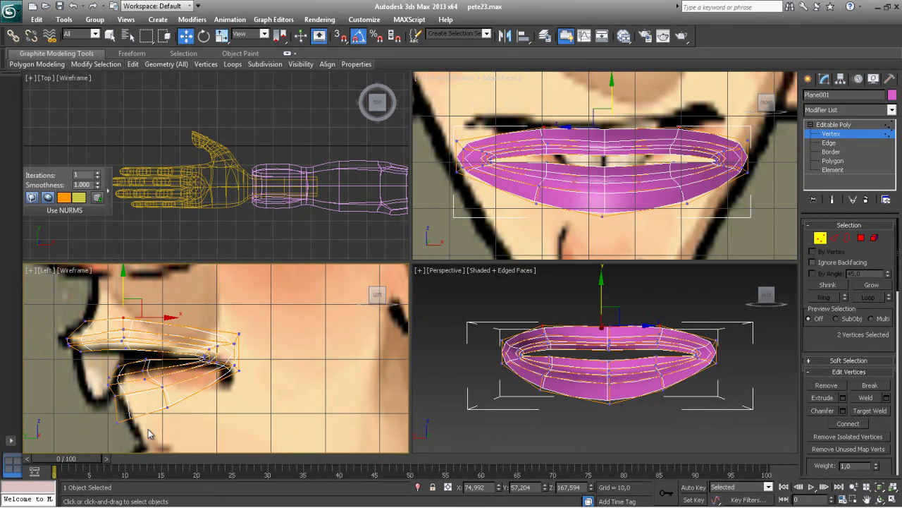
# - Reposition the bottom centre vertices below the lower lip in the side view to follow the reference profile
pyautogui.moveTo(109, 416); pyautogui.dragTo(178, 423)
pyautogui.click(121, 395)
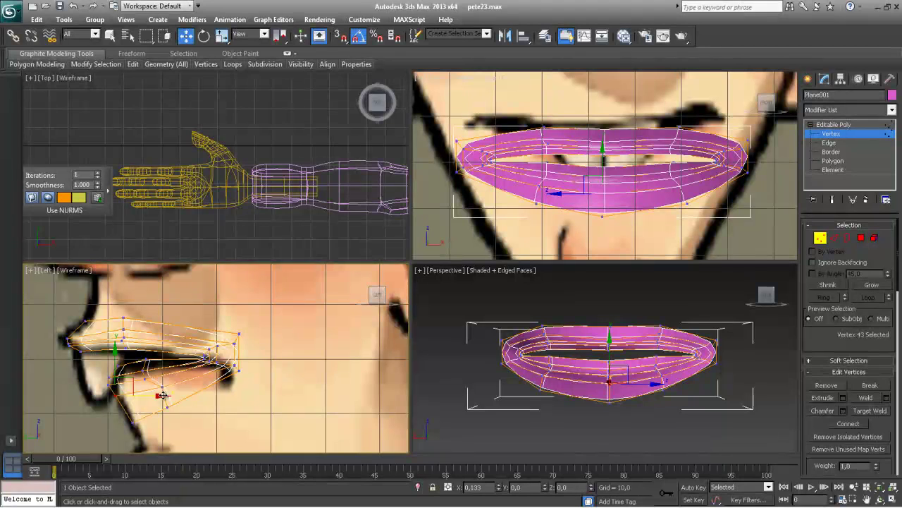
pyautogui.moveTo(140, 414); pyautogui.dragTo(228, 364, button='middle')
pyautogui.scroll(3, 176, 390)
pyautogui.scroll(-2, 227, 364)
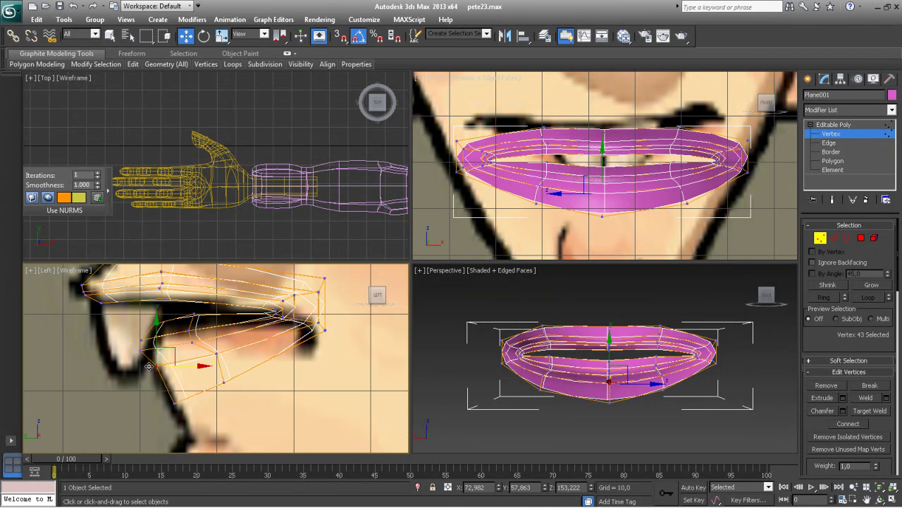
pyautogui.moveTo(121, 323); pyautogui.dragTo(196, 408)
pyautogui.moveTo(200, 358); pyautogui.dragTo(189, 357)
# - Adjust the lower lip's front centre vertices in the side view and lower its inner side vertices to about Z 158.8
pyautogui.moveTo(143, 312); pyautogui.dragTo(135, 348)
pyautogui.moveTo(129, 306); pyautogui.dragTo(129, 299)
pyautogui.moveTo(171, 339); pyautogui.dragTo(171, 354)
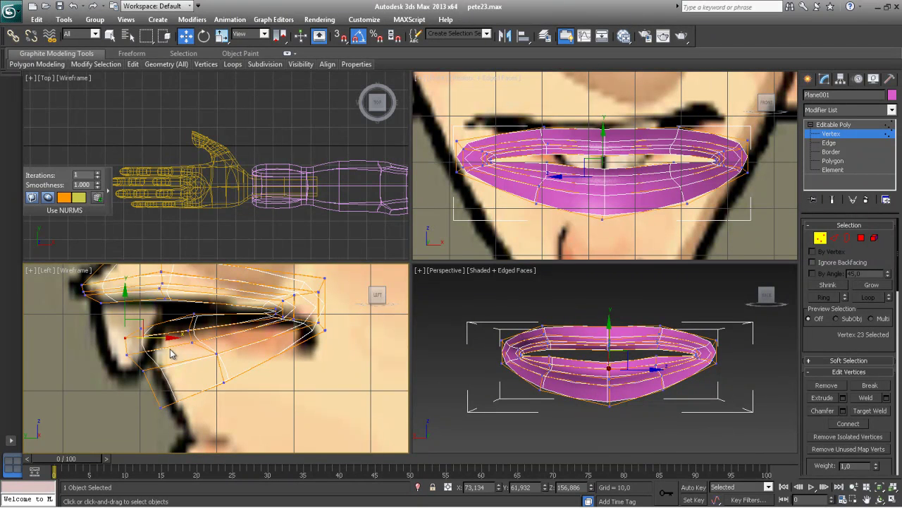
pyautogui.hotkey('alt', 'w')
pyautogui.scroll(3, 307, 282)
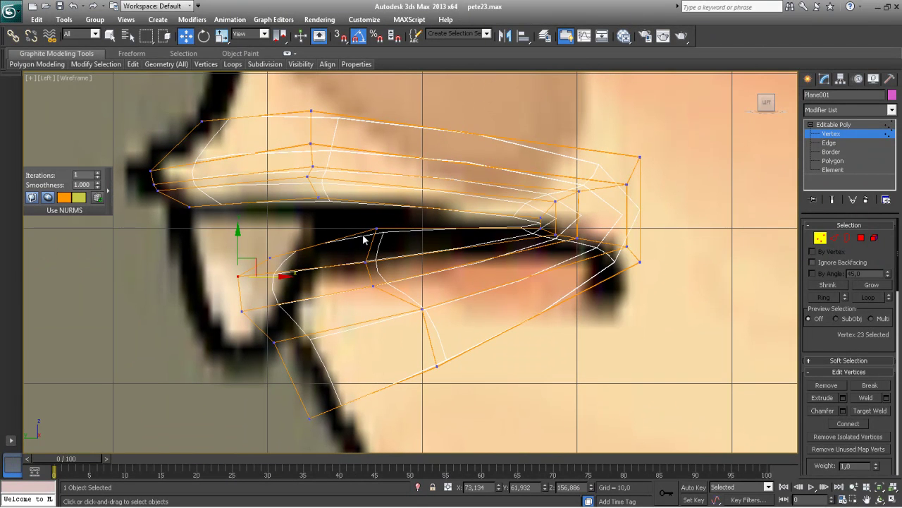
pyautogui.moveTo(384, 232); pyautogui.dragTo(387, 234)
pyautogui.moveTo(376, 187); pyautogui.dragTo(376, 205)
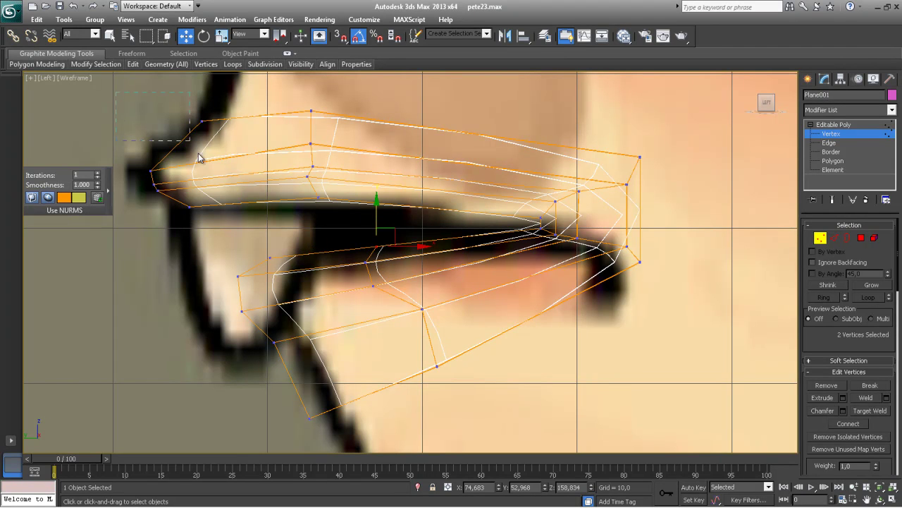
# - Move the upper lip's front centre vertices forward, lower the topmost one, and lower the outer side vertices to about Z 167.1
pyautogui.moveTo(242, 230); pyautogui.dragTo(242, 229)
pyautogui.moveTo(214, 175); pyautogui.dragTo(163, 175)
pyautogui.moveTo(128, 112); pyautogui.dragTo(215, 135)
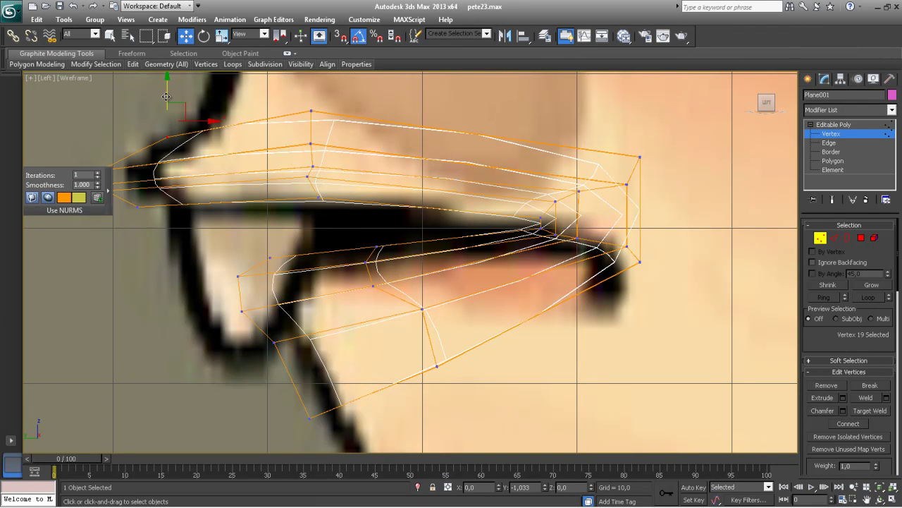
pyautogui.click(315, 111)
pyautogui.moveTo(310, 82); pyautogui.dragTo(310, 89)
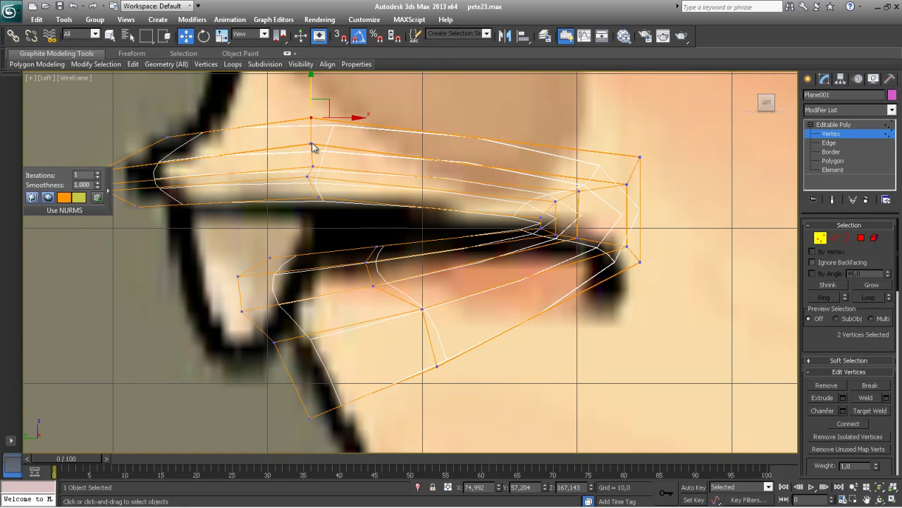
# - Shift the upper lip's middle side vertices slightly forward and lower its inner edge, with the centre vertex at about Z 161.2
pyautogui.click(314, 165)
pyautogui.keyDown('ctrl'); pyautogui.click(313, 170); pyautogui.keyUp('ctrl')
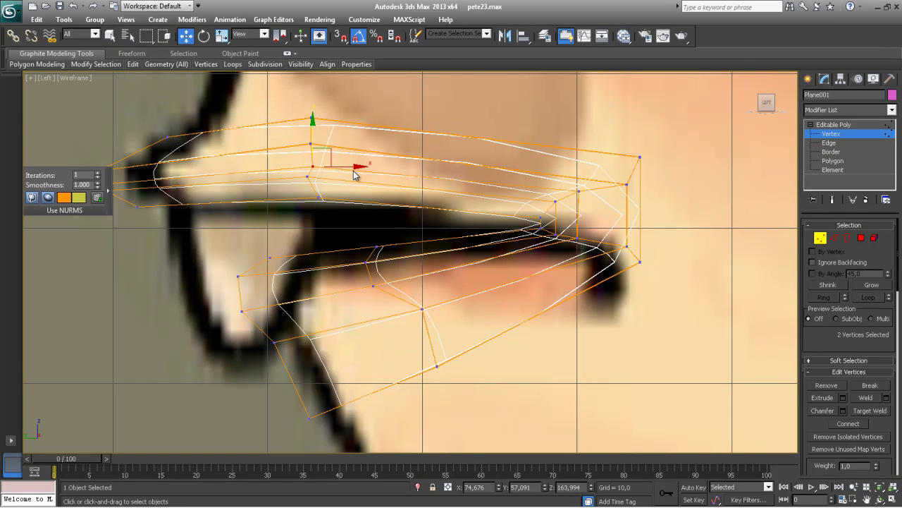
pyautogui.moveTo(355, 166); pyautogui.dragTo(348, 168)
pyautogui.moveTo(318, 197); pyautogui.dragTo(338, 215)
pyautogui.moveTo(318, 153); pyautogui.dragTo(318, 156)
pyautogui.click(137, 205)
pyautogui.moveTo(138, 163); pyautogui.dragTo(138, 167)
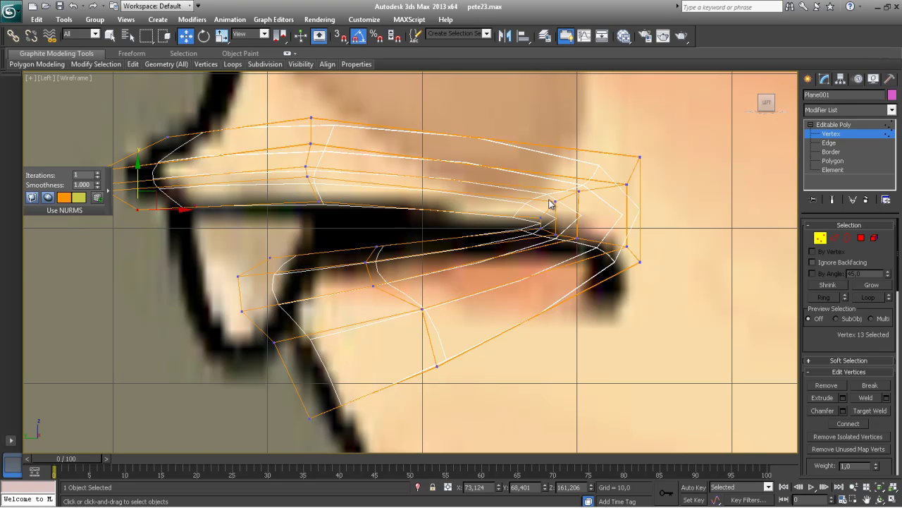
# - Select the ring of short vertical edges joining the upper and lower lips at the near mouth corner
pyautogui.click(834, 237)
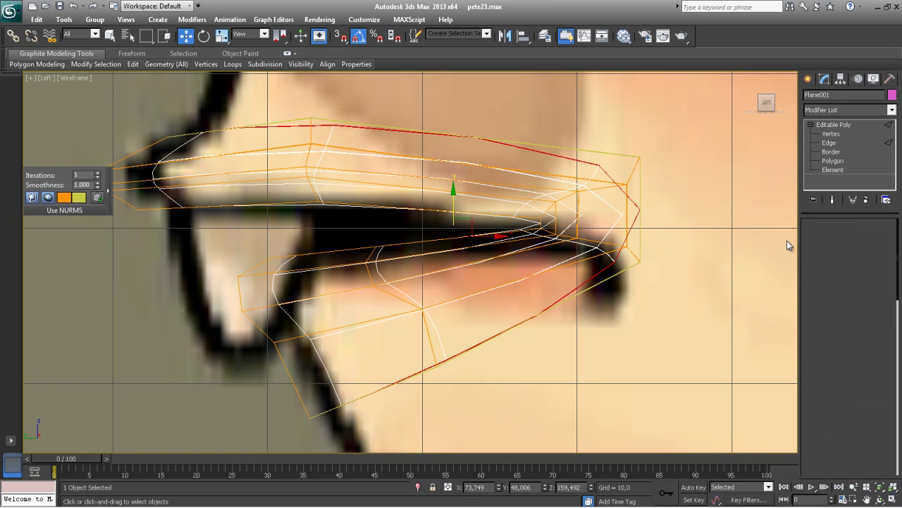
pyautogui.click(542, 225)
pyautogui.doubleClick(556, 230)
pyautogui.click(621, 225)
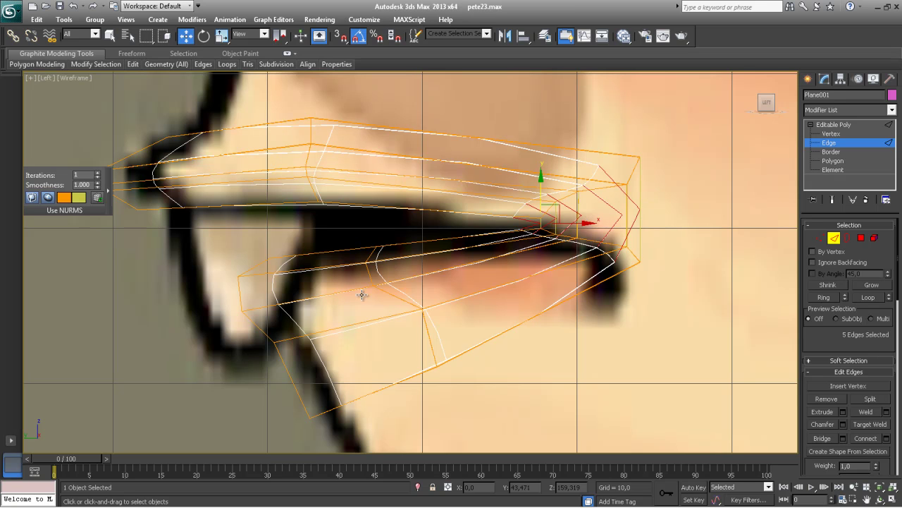
pyautogui.hotkey('alt', 'w')
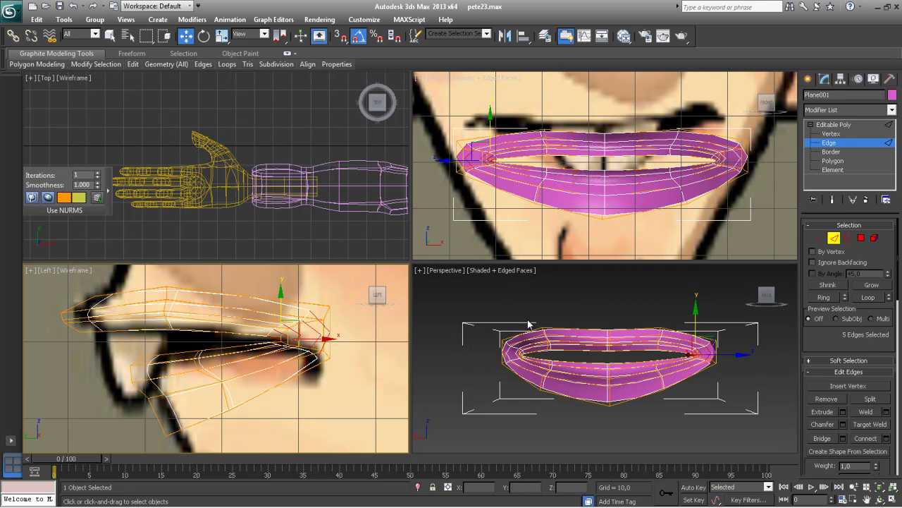
# - Show the perspective view as wireframe and add the matching ring of edges at the opposite mouth corner to the selection
pyautogui.press('F3')
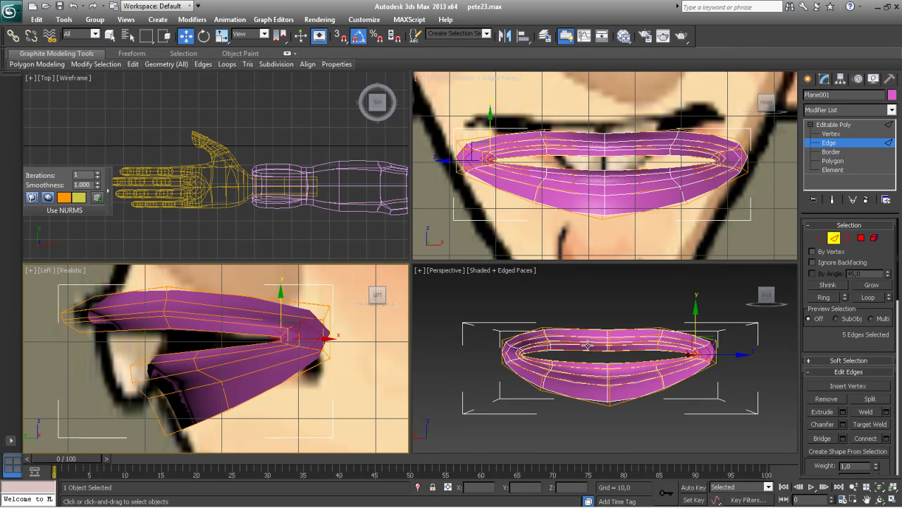
pyautogui.press('F3')
pyautogui.rightClick(568, 345)
pyautogui.press('F3')
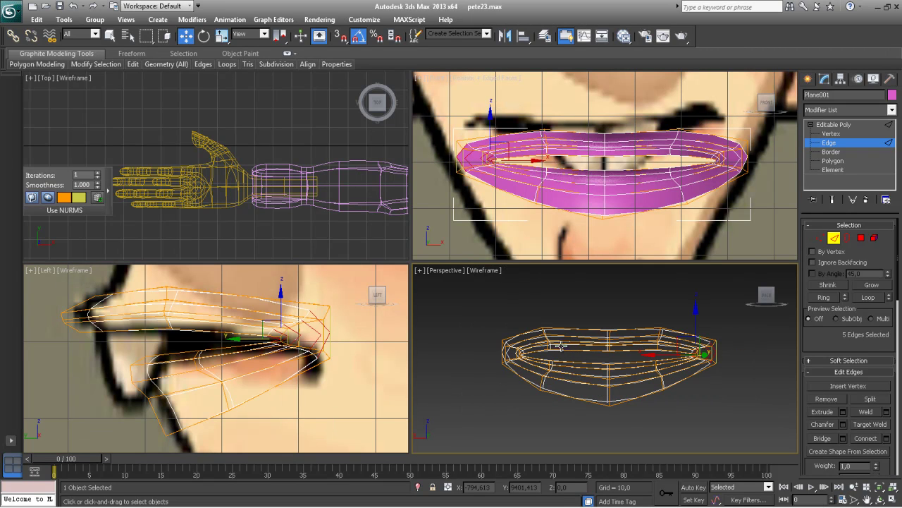
pyautogui.scroll(6, 698, 359)
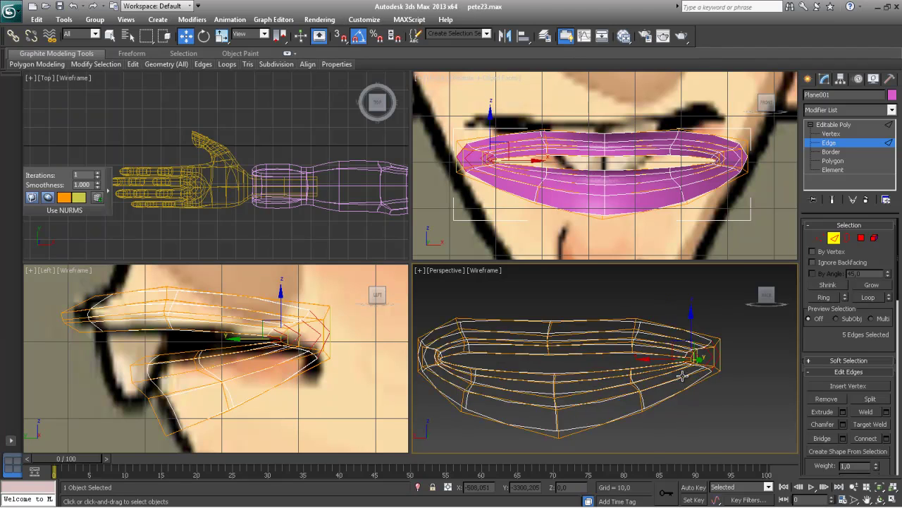
pyautogui.scroll(-3, 657, 370)
pyautogui.keyDown('alt'); pyautogui.moveTo(657, 370); pyautogui.dragTo(697, 361, button='middle'); pyautogui.keyUp('alt')
pyautogui.scroll(2, 569, 363)
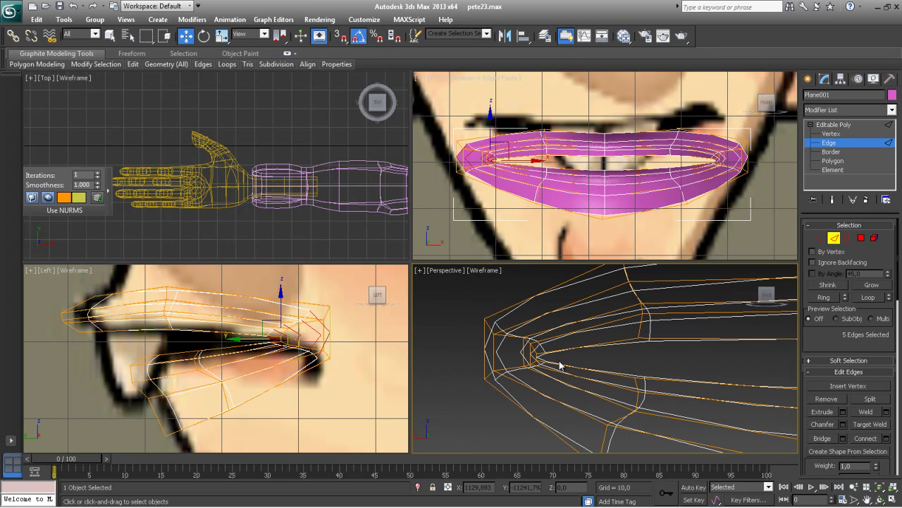
pyautogui.keyDown('ctrl'); pyautogui.doubleClick(530, 353); pyautogui.keyUp('ctrl')
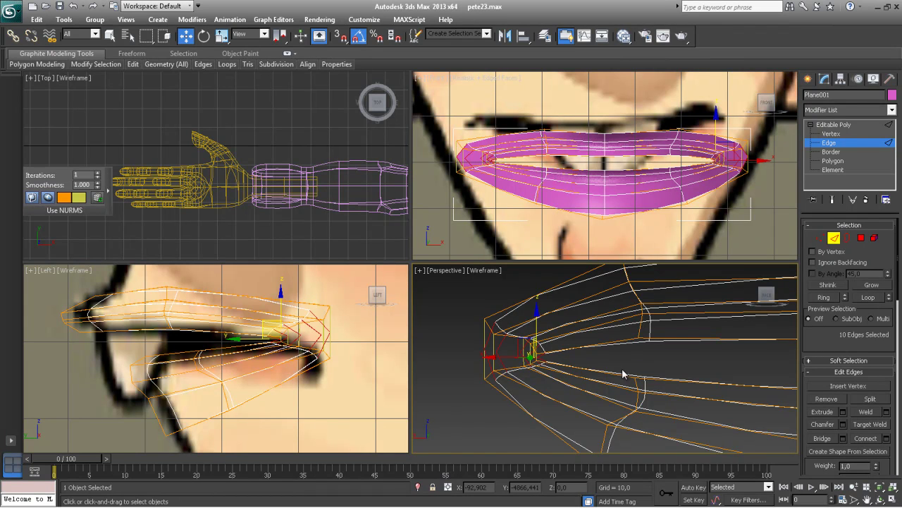
# - Connect the selected edges at both mouth corners with 2 segments
pyautogui.scroll(-4, 536, 360)
pyautogui.moveTo(616, 364); pyautogui.dragTo(615, 344, button='middle')
pyautogui.click(480, 353)
pyautogui.click(887, 438)
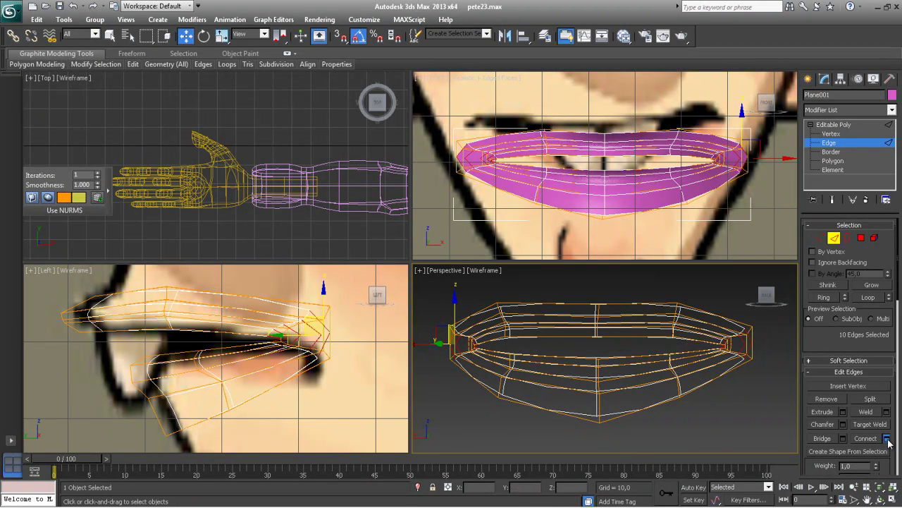
pyautogui.click(616, 364)
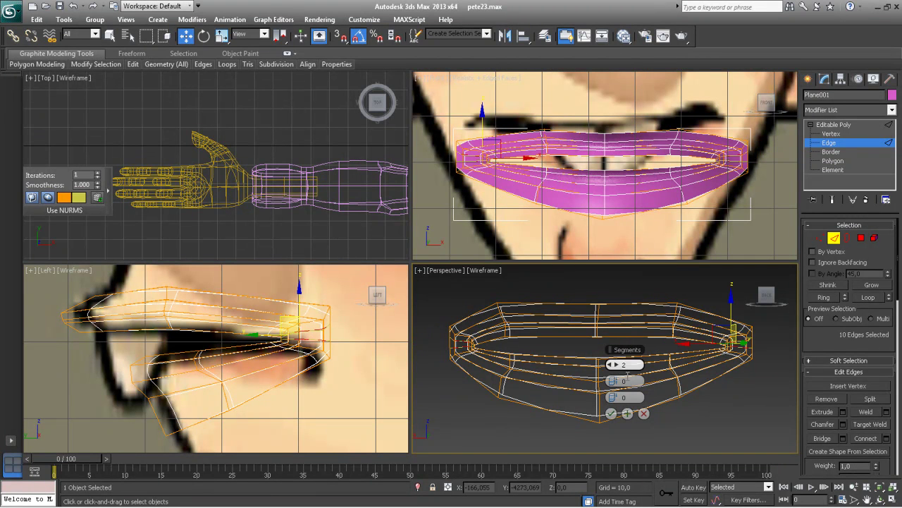
pyautogui.click(611, 413)
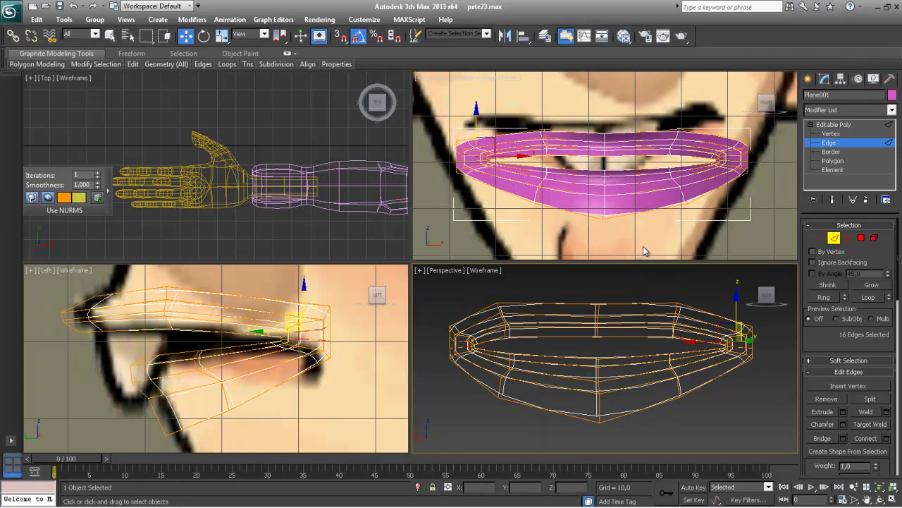
# - Restore shading in the perspective view and shift the new vertices of the mouth corner's inner loops backward in the side view
pyautogui.press('F3')
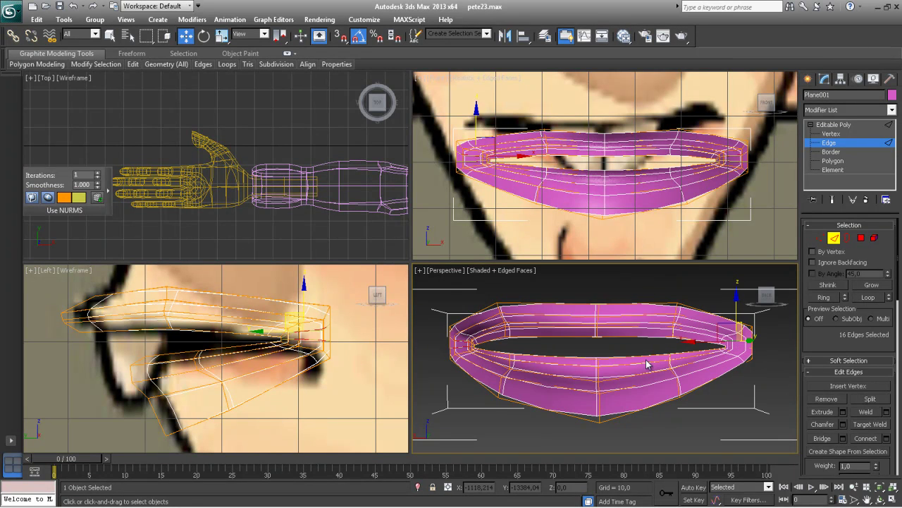
pyautogui.hotkey('alt', 'w')
pyautogui.keyDown('alt'); pyautogui.moveTo(644, 363); pyautogui.dragTo(587, 275, button='middle'); pyautogui.keyUp('alt')
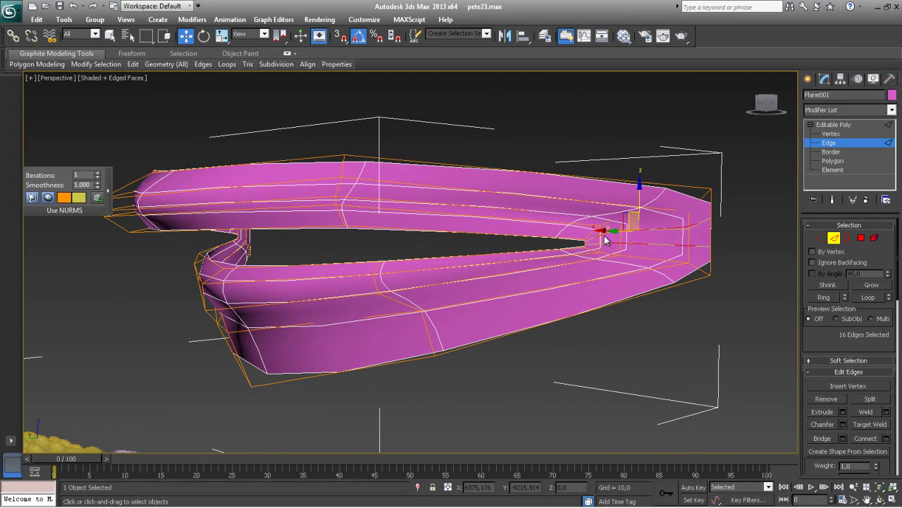
pyautogui.click(820, 237)
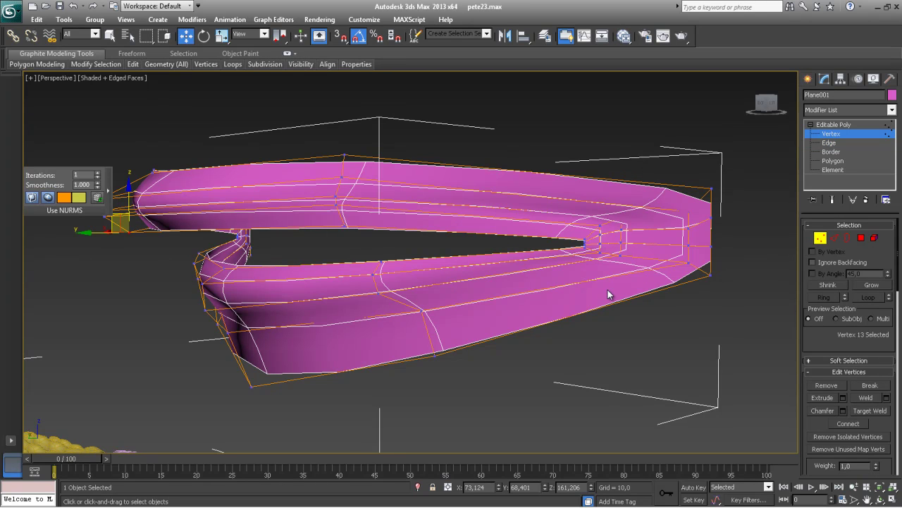
pyautogui.hotkey('alt', 'w')
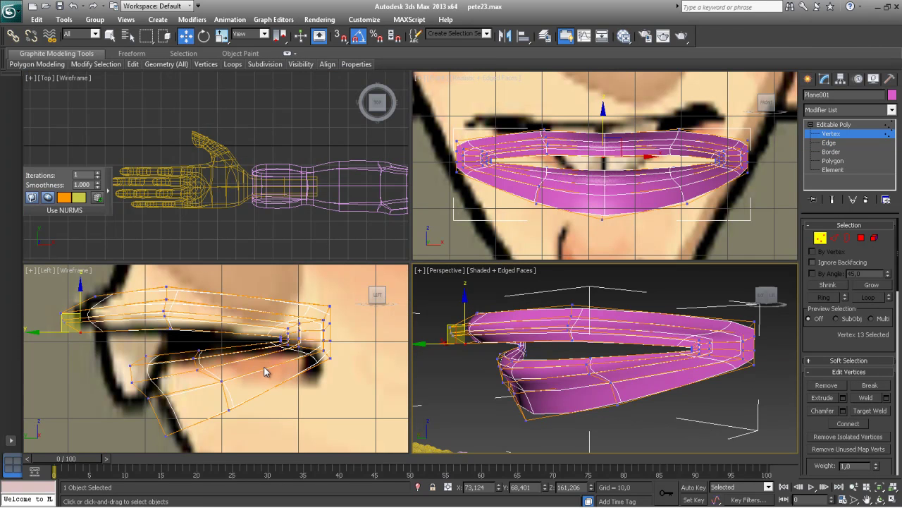
pyautogui.rightClick(261, 372)
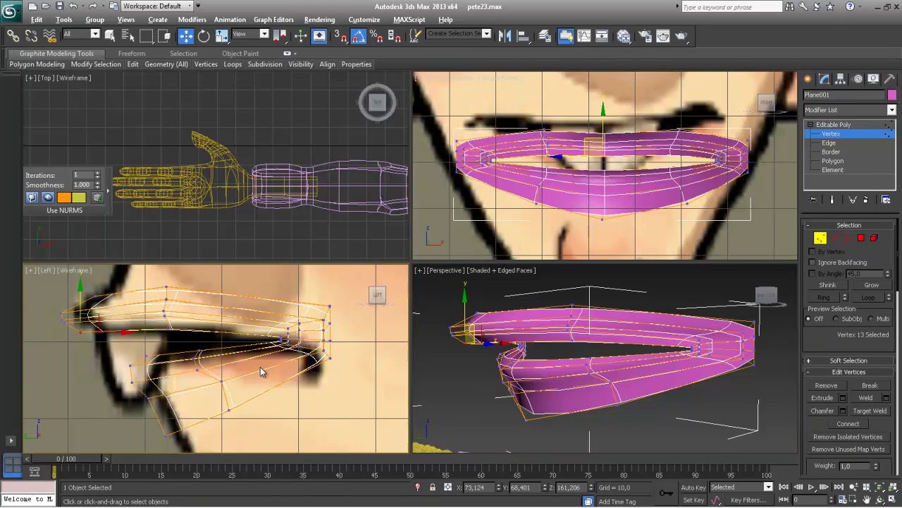
pyautogui.hotkey('alt', 'w')
pyautogui.moveTo(463, 296); pyautogui.dragTo(318, 327, button='middle')
pyautogui.scroll(2, 319, 326)
pyautogui.scroll(3, 373, 323)
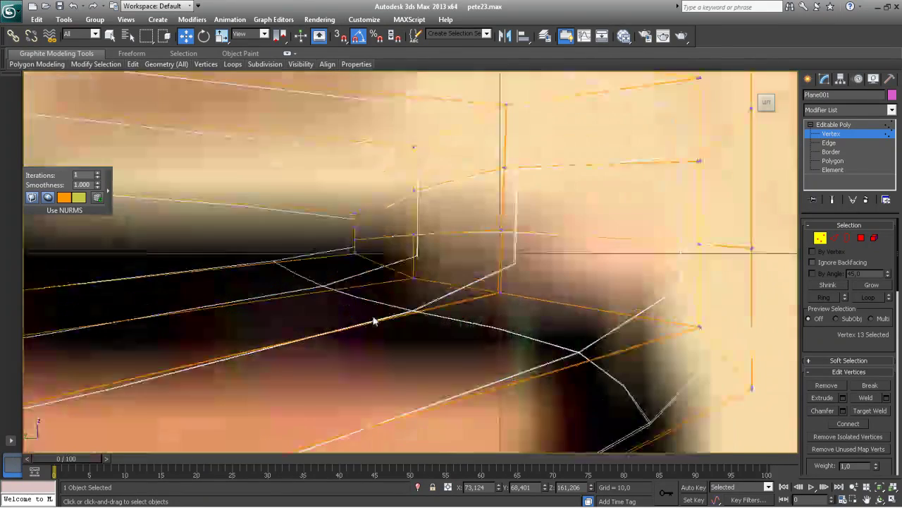
pyautogui.moveTo(344, 223); pyautogui.dragTo(404, 232)
pyautogui.moveTo(278, 164); pyautogui.dragTo(313, 169)
pyautogui.moveTo(347, 136); pyautogui.dragTo(394, 137)
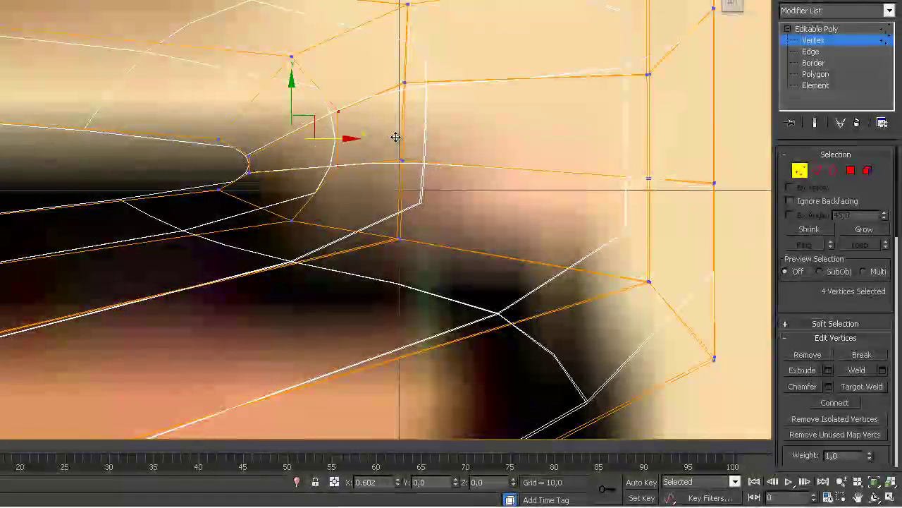
# - Move the new middle vertices of the mouth corner's outer loops backward in the side view to round the corner
pyautogui.moveTo(393, 78); pyautogui.dragTo(428, 185)
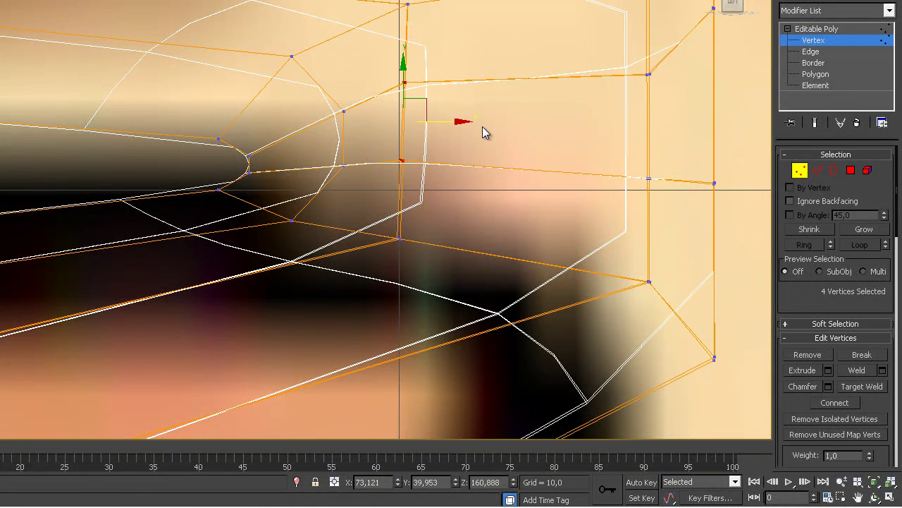
pyautogui.moveTo(462, 123); pyautogui.dragTo(520, 125)
pyautogui.moveTo(673, 149); pyautogui.dragTo(505, 189, button='middle')
pyautogui.keyDown('ctrl'); pyautogui.moveTo(597, 234); pyautogui.dragTo(596, 234); pyautogui.keyUp('ctrl')
pyautogui.moveTo(577, 139); pyautogui.dragTo(674, 138)
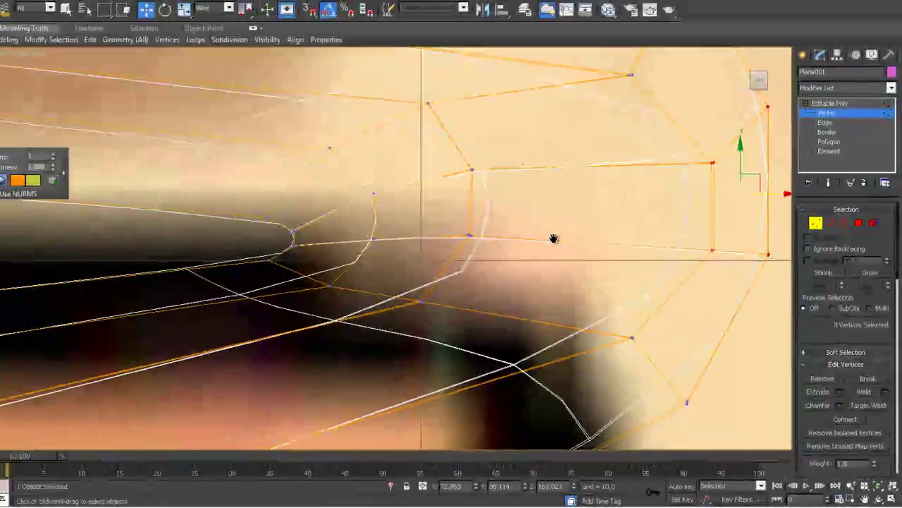
# - Move the three vertices at the upper lip's front tip slightly forward to about Y 71.8 in the side view
pyautogui.scroll(-5, 395, 259)
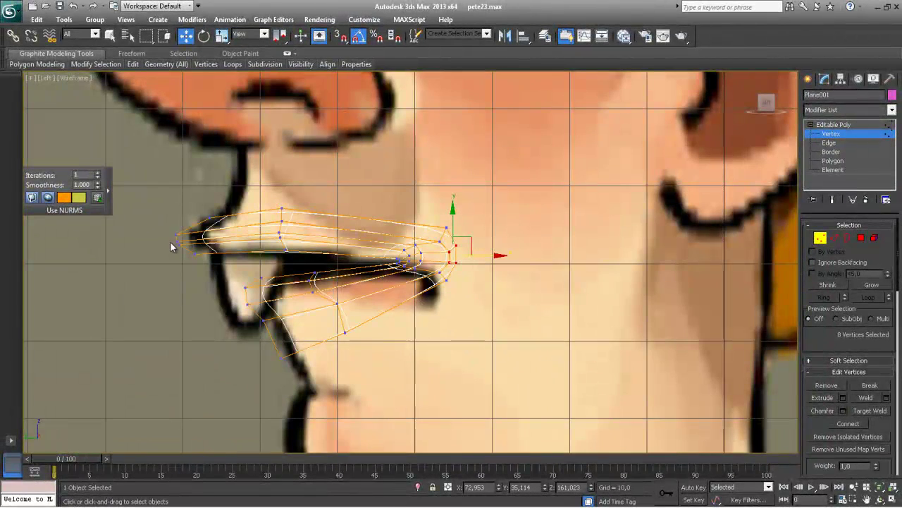
pyautogui.moveTo(181, 251); pyautogui.dragTo(161, 227)
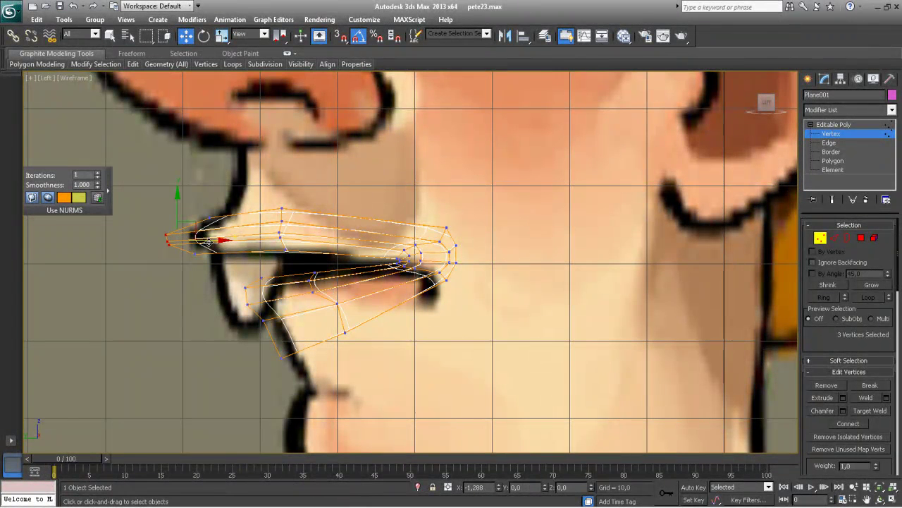
pyautogui.moveTo(211, 242); pyautogui.dragTo(211, 242)
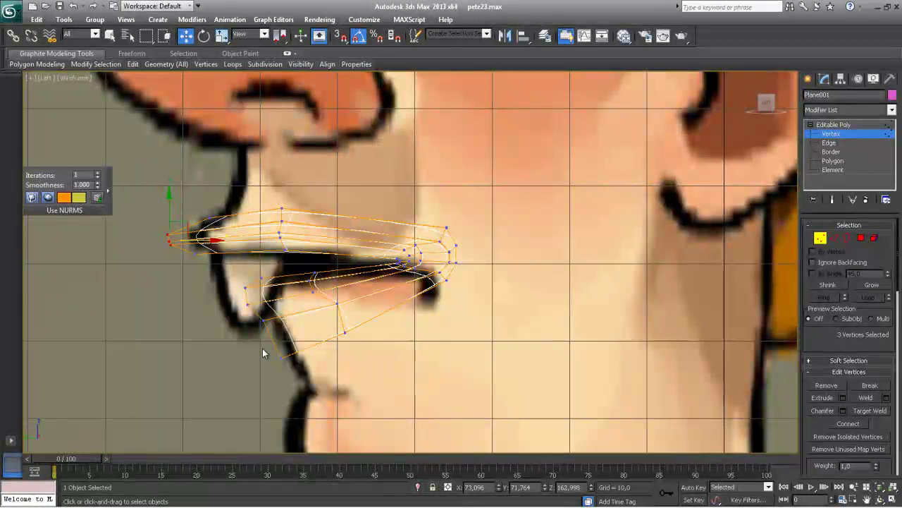
# - Raise the lowest centre vertex below the lower lip to about Z 148.7 and move it forward to about Y 57.9
pyautogui.moveTo(307, 384); pyautogui.dragTo(306, 384)
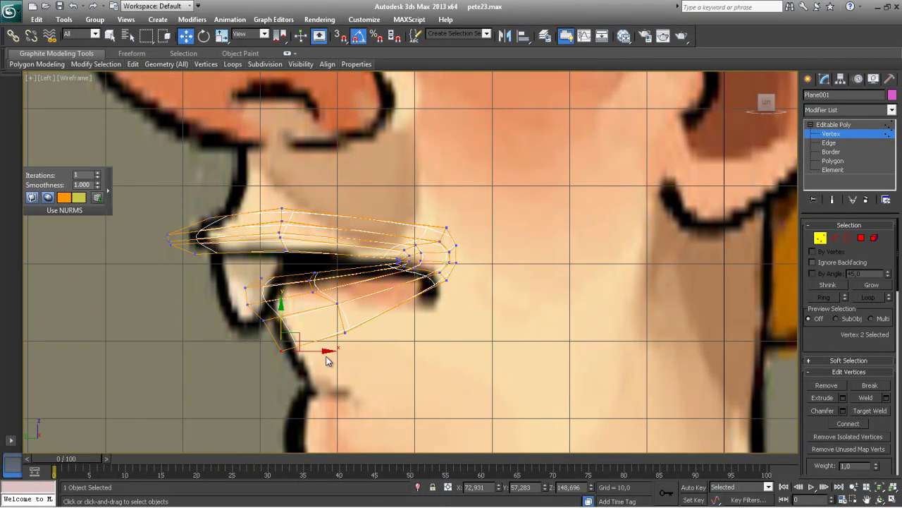
pyautogui.moveTo(327, 352); pyautogui.dragTo(322, 352)
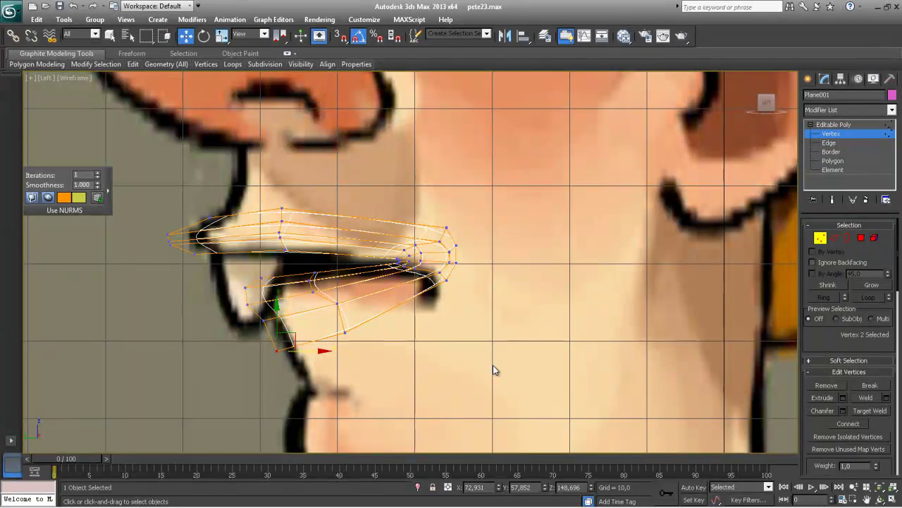
pyautogui.click(410, 357)
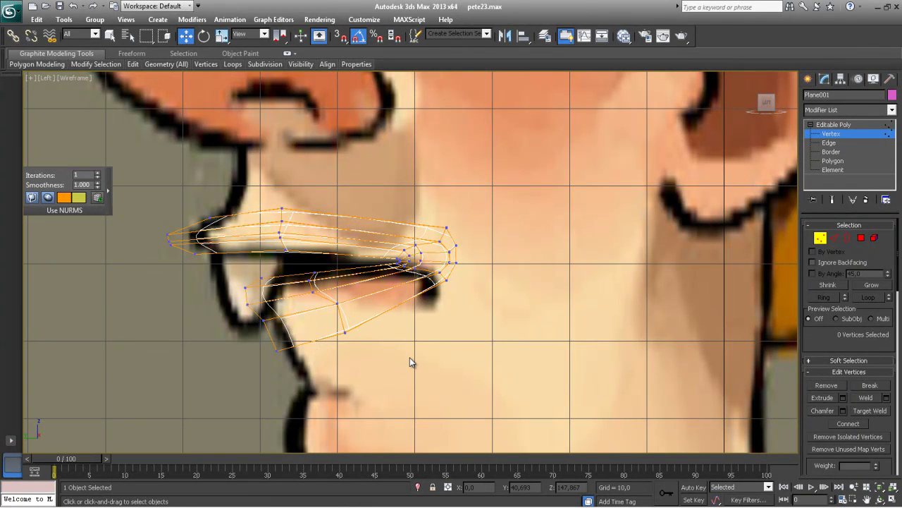
# - Turn off NURMS subdivision for the lip mesh and view it from the front in perspective
pyautogui.hotkey('alt', 'w')
pyautogui.click(464, 360)
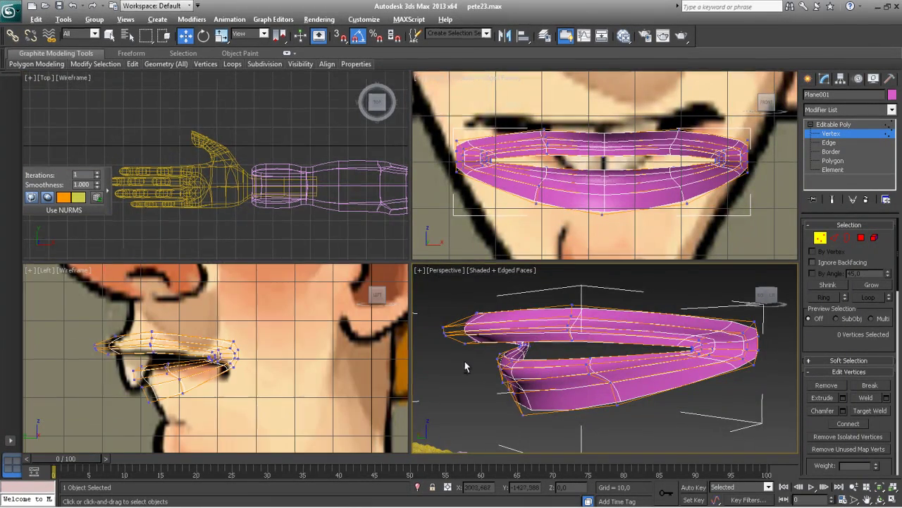
pyautogui.hotkey('alt', 'w')
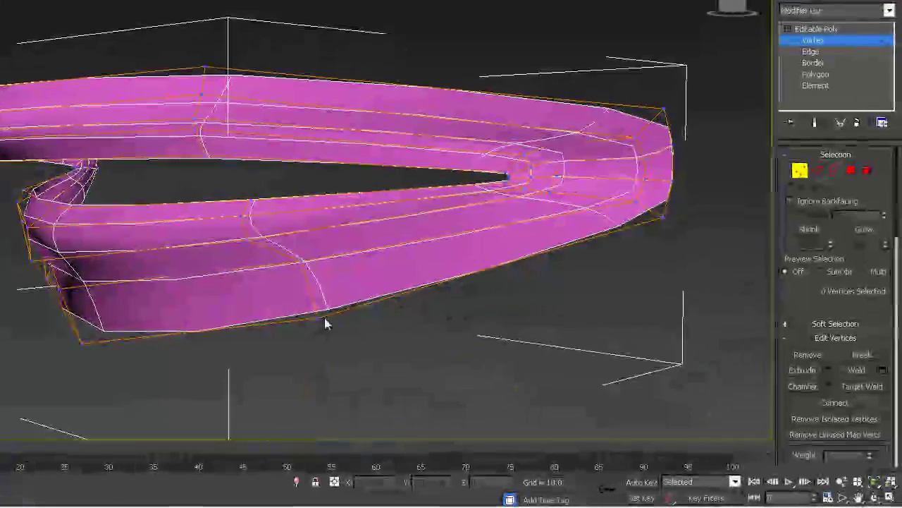
pyautogui.scroll(-10, 325, 323)
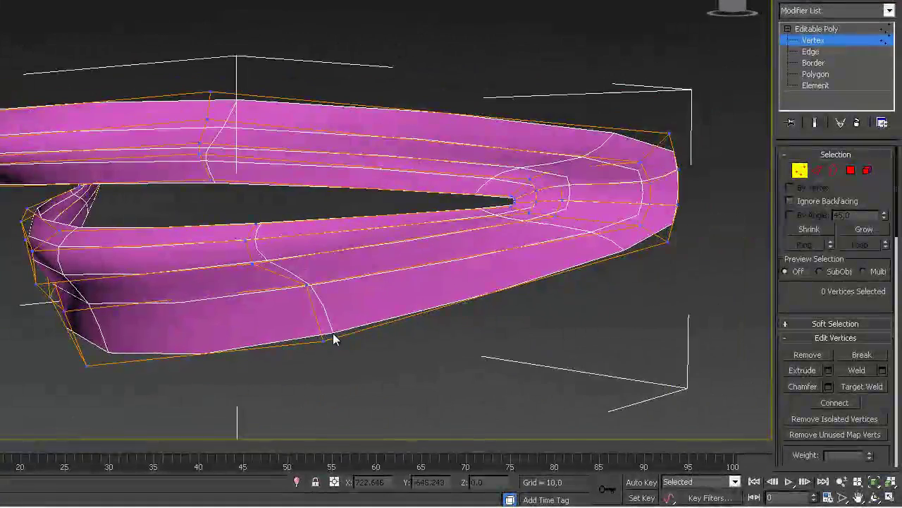
pyautogui.keyDown('alt'); pyautogui.moveTo(401, 321); pyautogui.dragTo(409, 322, button='middle'); pyautogui.keyUp('alt')
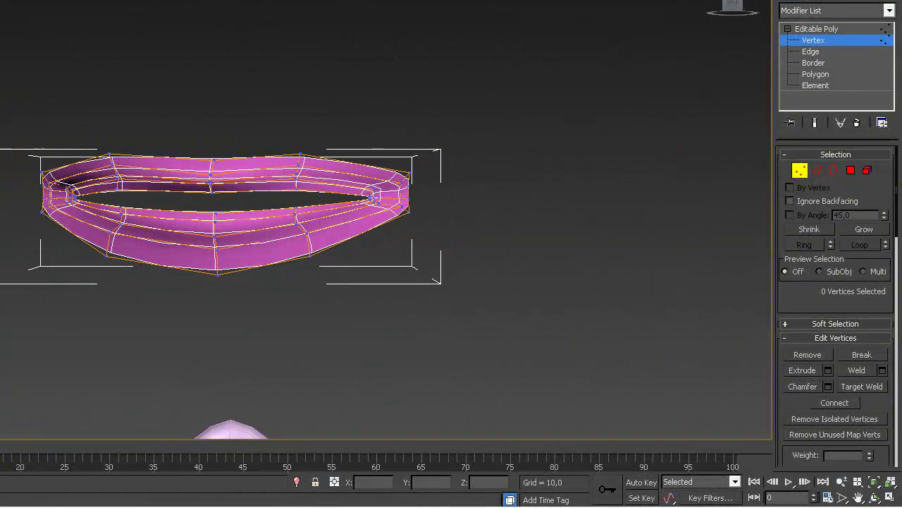
pyautogui.scroll(-10, 826, 338)
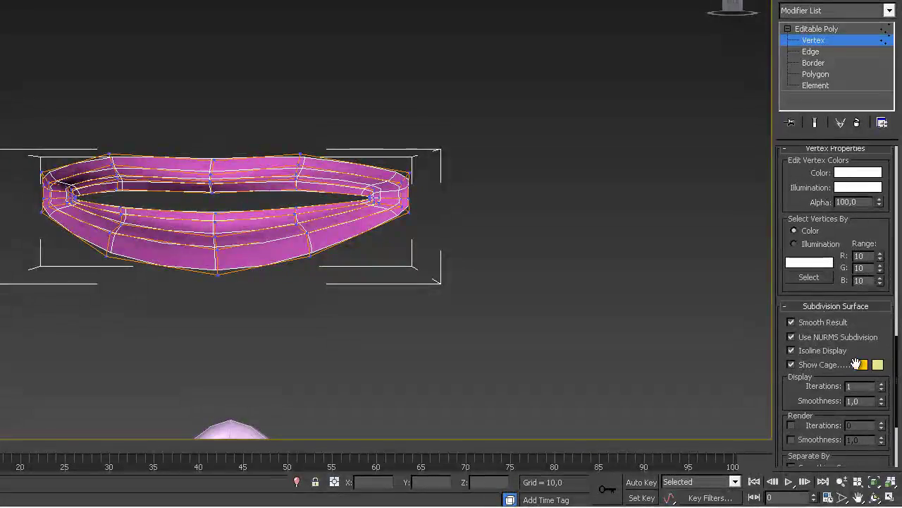
pyautogui.click(826, 339)
pyautogui.keyDown('alt'); pyautogui.moveTo(540, 311); pyautogui.dragTo(600, 312, button='middle'); pyautogui.keyUp('alt')
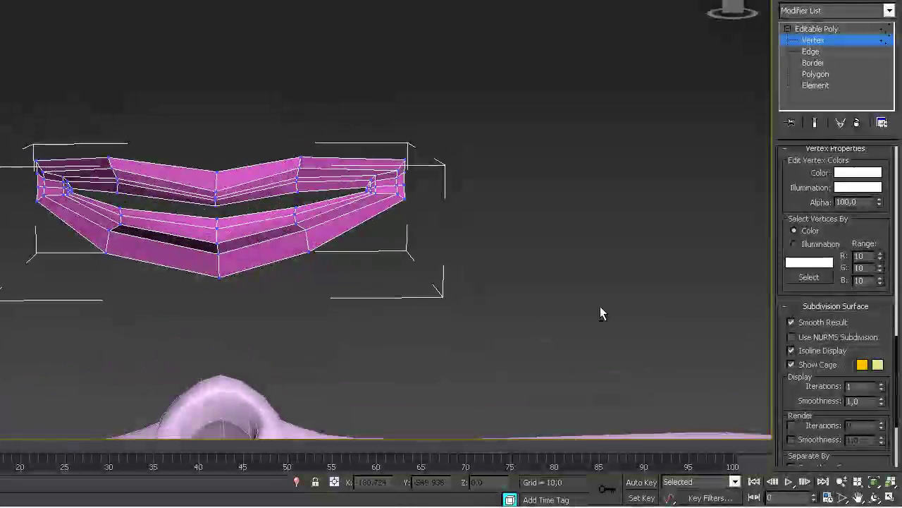
# - Extrude the four border edges along the top of the upper lip straight up to about Z 189.3
pyautogui.click(811, 51)
pyautogui.click(368, 160)
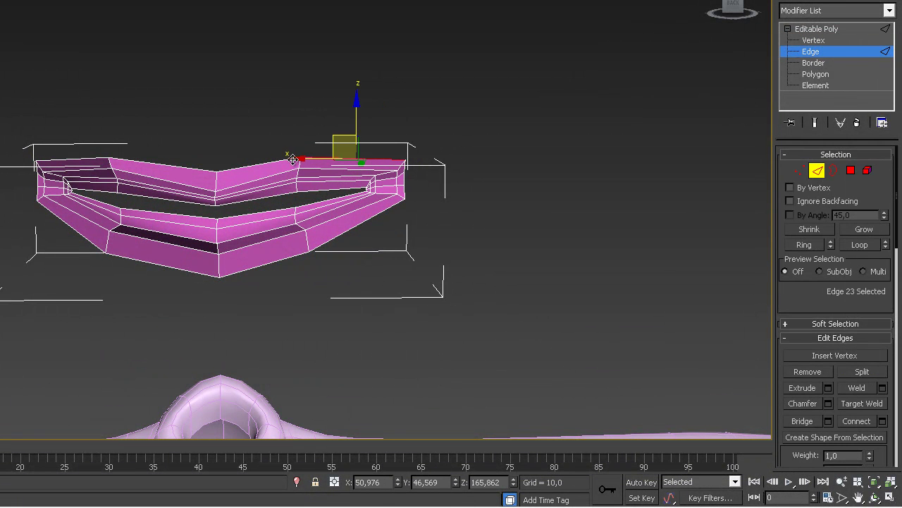
pyautogui.keyDown('ctrl'); pyautogui.click(248, 163); pyautogui.keyUp('ctrl')
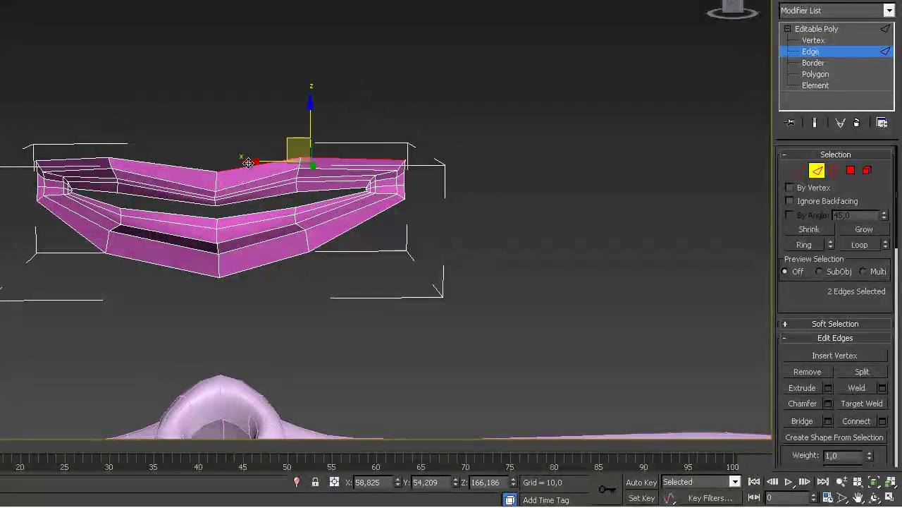
pyautogui.keyDown('ctrl'); pyautogui.click(155, 166); pyautogui.keyUp('ctrl')
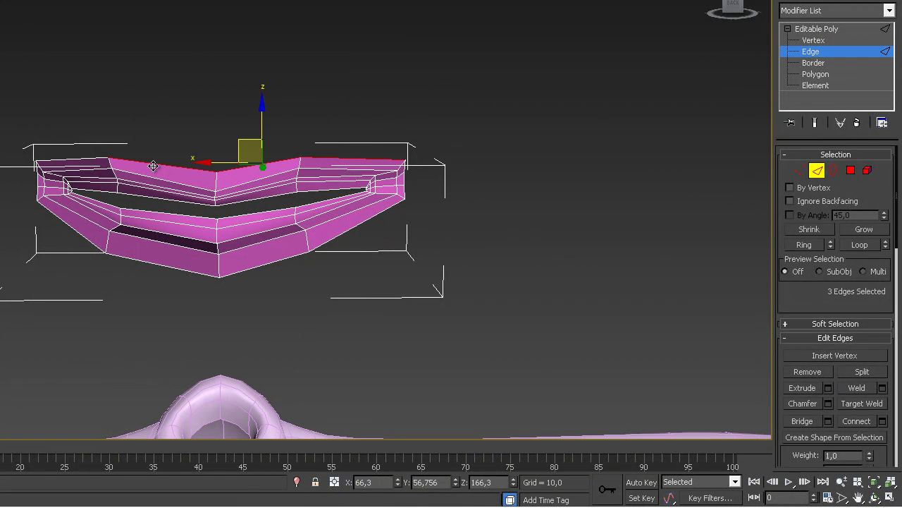
pyautogui.keyDown('ctrl'); pyautogui.click(89, 158); pyautogui.keyUp('ctrl')
pyautogui.keyDown('alt'); pyautogui.moveTo(199, 182); pyautogui.dragTo(135, 187, button='middle'); pyautogui.keyUp('alt')
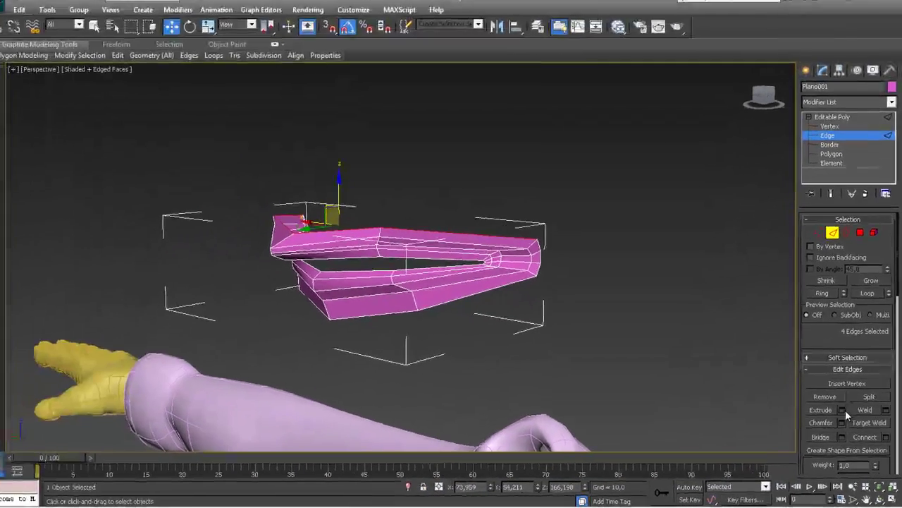
pyautogui.click(829, 387)
pyautogui.keyDown('alt'); pyautogui.moveTo(500, 322); pyautogui.dragTo(438, 316, button='middle'); pyautogui.keyUp('alt')
pyautogui.moveTo(422, 268)
pyautogui.mouseDown()
pyautogui.moveTo(437, 268)
pyautogui.moveTo(417, 283)
pyautogui.moveTo(413, 272)
pyautogui.moveTo(390, 281)
pyautogui.moveTo(421, 273)
pyautogui.mouseUp()
pyautogui.keyDown('alt'); pyautogui.moveTo(421, 276); pyautogui.dragTo(376, 278, button='middle'); pyautogui.keyUp('alt')
pyautogui.click(417, 300)
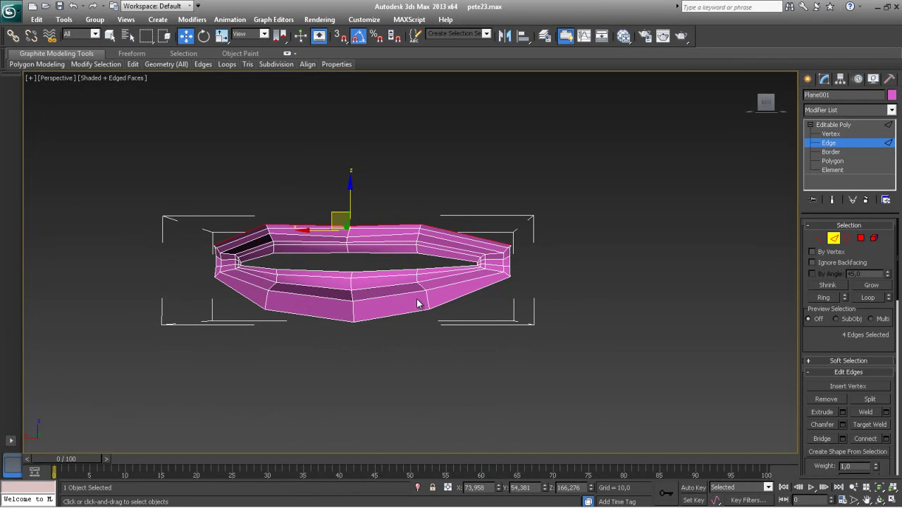
pyautogui.keyDown('shift'); pyautogui.moveTo(351, 189); pyautogui.dragTo(357, 57); pyautogui.keyUp('shift')
pyautogui.keyDown('alt'); pyautogui.moveTo(365, 247); pyautogui.dragTo(348, 297, button='middle'); pyautogui.keyUp('alt')
# - Raise the extruded edges to about Z 202.2 and move them backward to about Y 43.2 to follow the references
pyautogui.hotkey('alt', 'w')
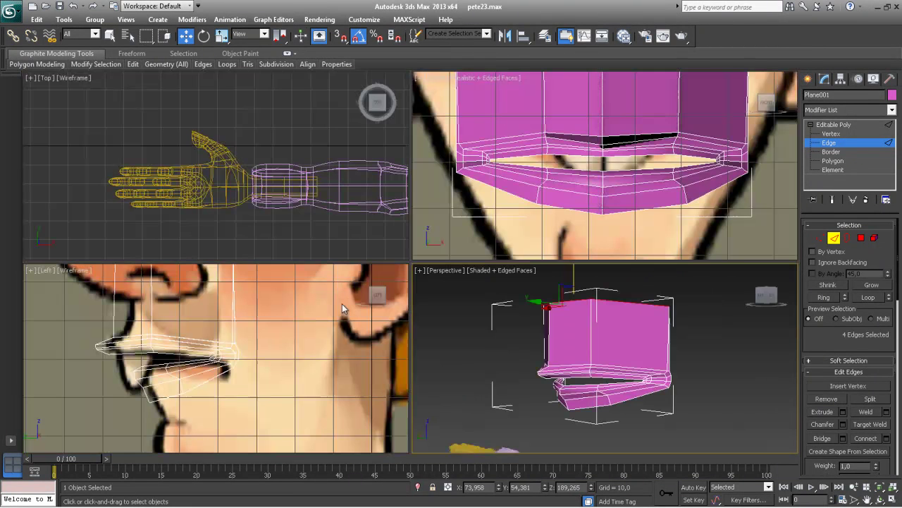
pyautogui.scroll(-5, 266, 353)
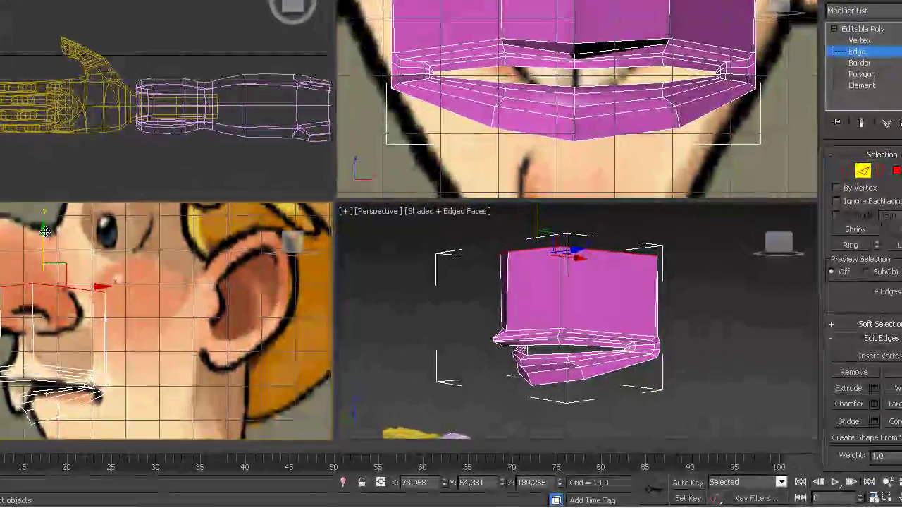
pyautogui.moveTo(62, 244); pyautogui.dragTo(62, 208)
pyautogui.moveTo(102, 251); pyautogui.dragTo(151, 252)
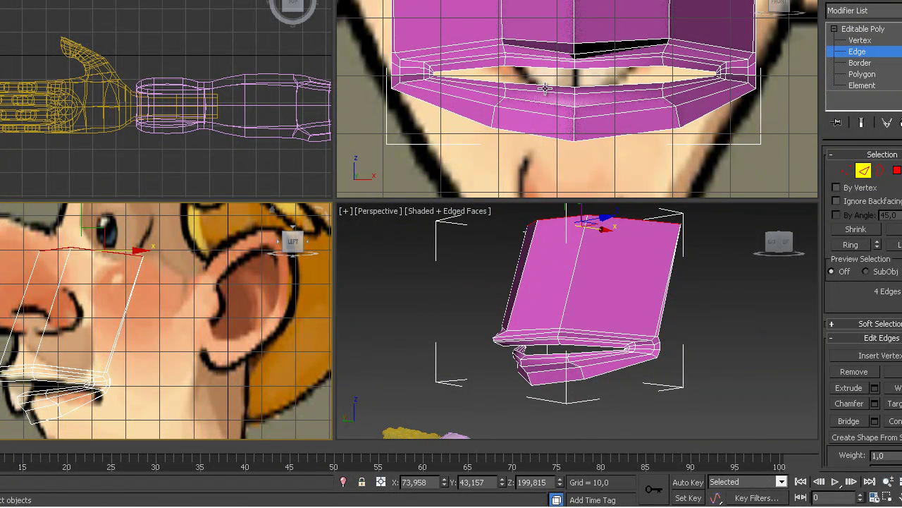
pyautogui.moveTo(572, 100); pyautogui.dragTo(572, 146, button='middle')
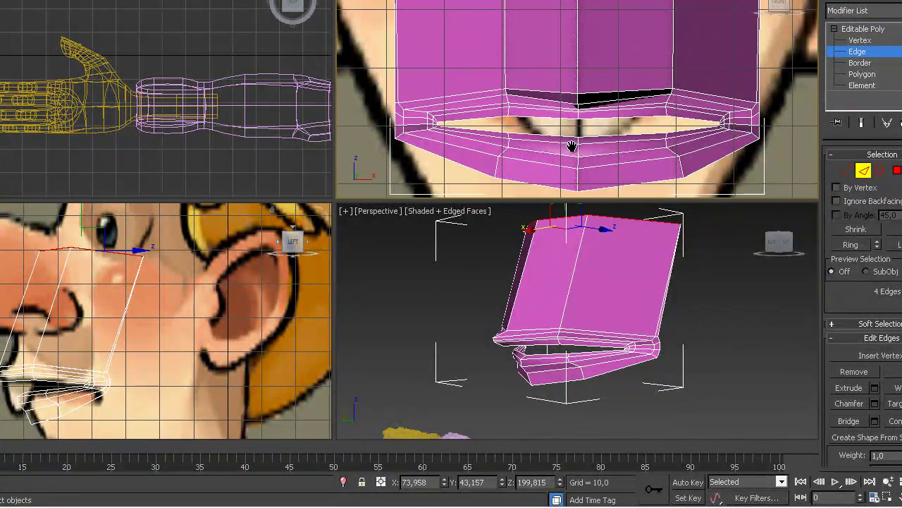
pyautogui.hotkey('alt', 'w')
pyautogui.scroll(-8, 495, 208)
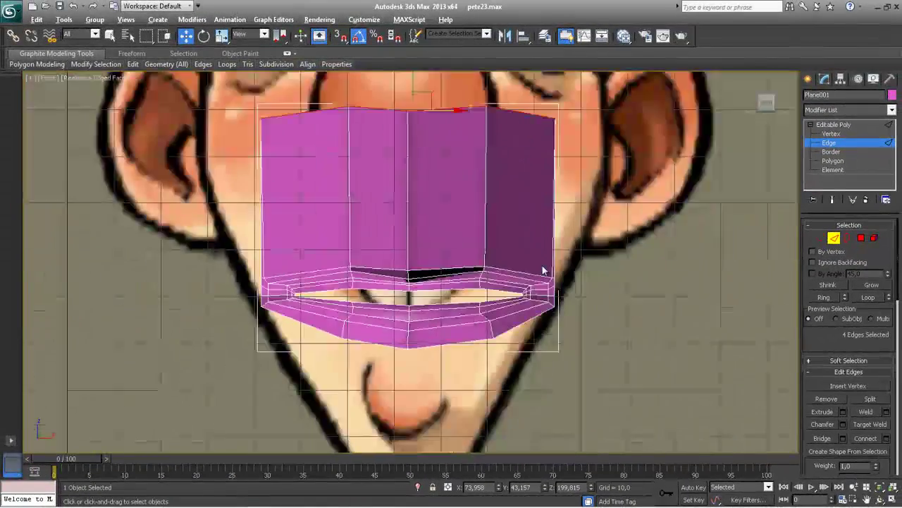
pyautogui.moveTo(532, 258); pyautogui.dragTo(529, 273, button='middle')
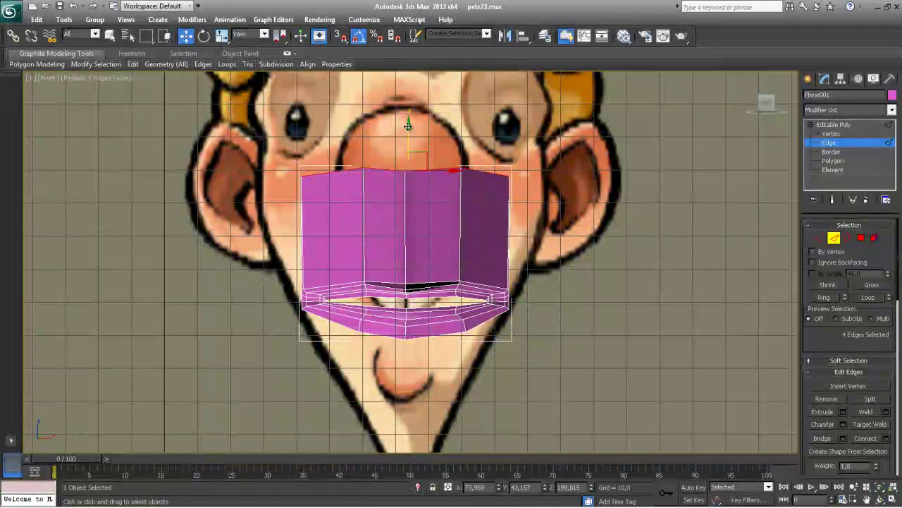
pyautogui.moveTo(407, 134); pyautogui.dragTo(408, 127)
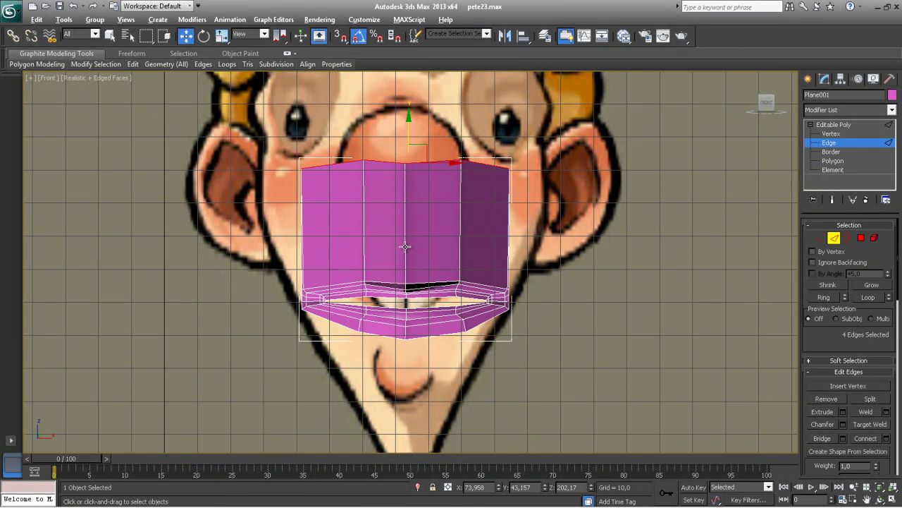
# - Move the centre vertex of the new top border backward to the nose bridge in the side view
pyautogui.hotkey('alt', 'w')
pyautogui.hotkey('alt', 'w')
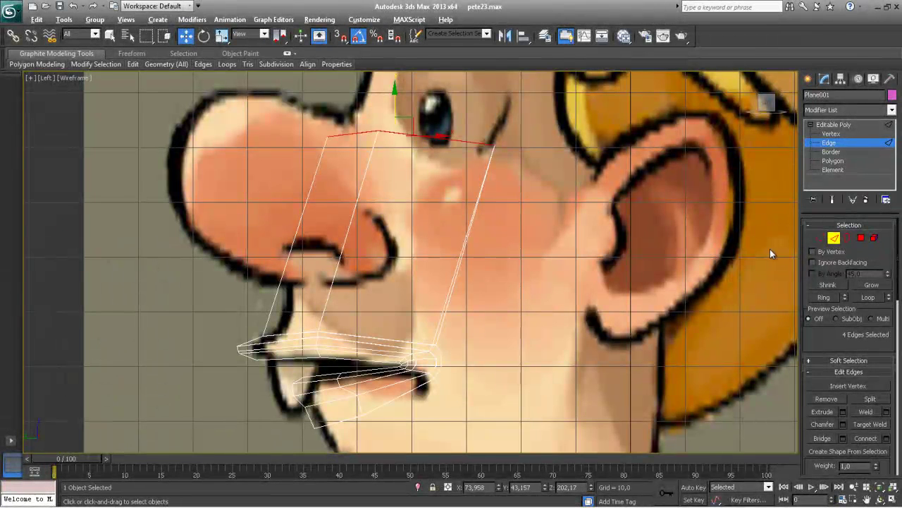
pyautogui.click(821, 237)
pyautogui.moveTo(350, 162); pyautogui.dragTo(403, 157)
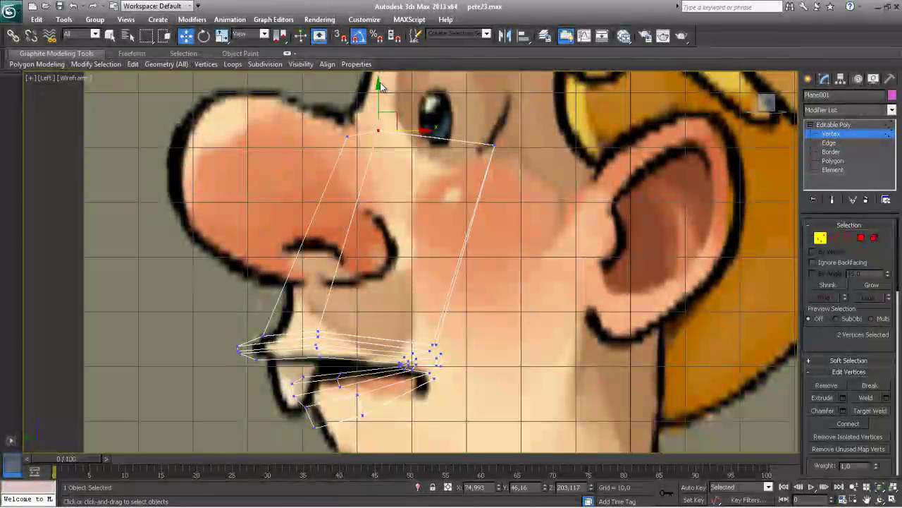
# - Lower the top border's intermediate vertex pair to about Z 188.5 and move the outer pair to about Y 36.3, Z 181.5
pyautogui.moveTo(380, 88); pyautogui.dragTo(380, 132)
pyautogui.click(494, 146)
pyautogui.moveTo(495, 102); pyautogui.dragTo(477, 248)
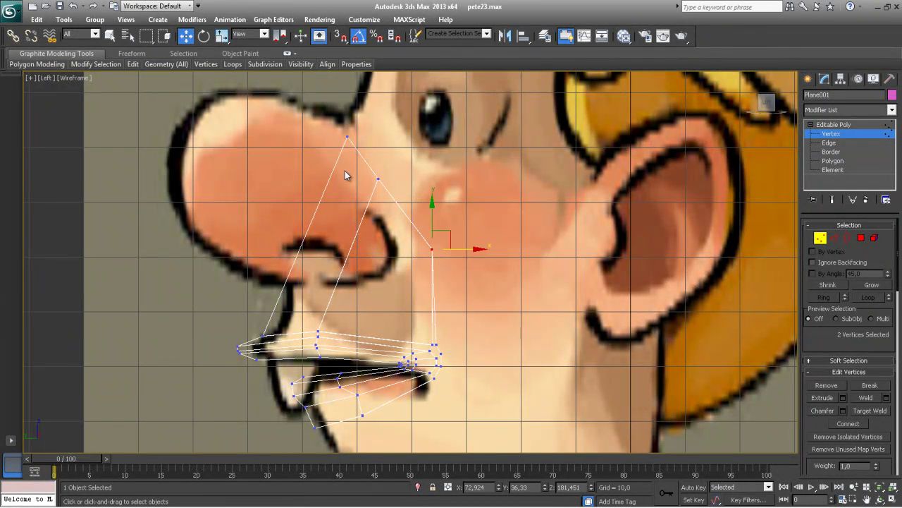
pyautogui.moveTo(392, 195); pyautogui.dragTo(392, 195)
pyautogui.moveTo(377, 135); pyautogui.dragTo(375, 167)
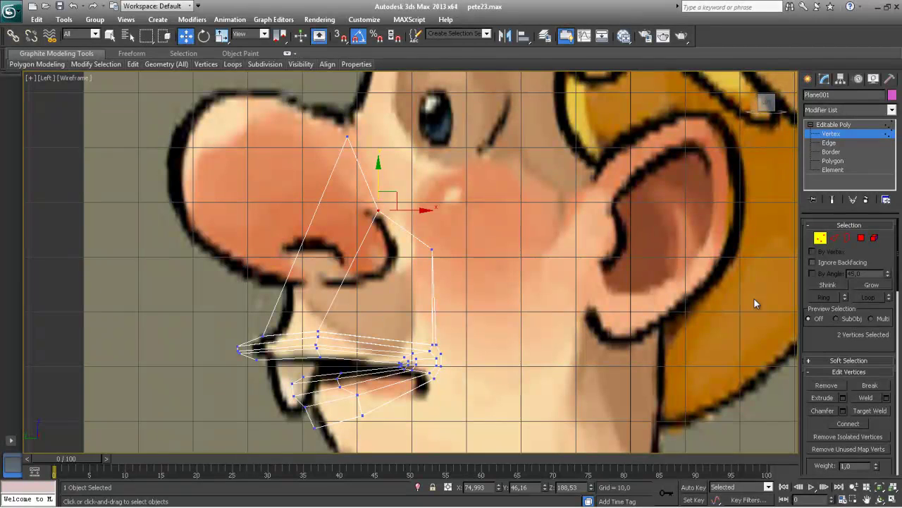
# - Select the ring of five vertical edges across the new strip above the upper lip
pyautogui.click(836, 239)
pyautogui.click(347, 267)
pyautogui.doubleClick(301, 246)
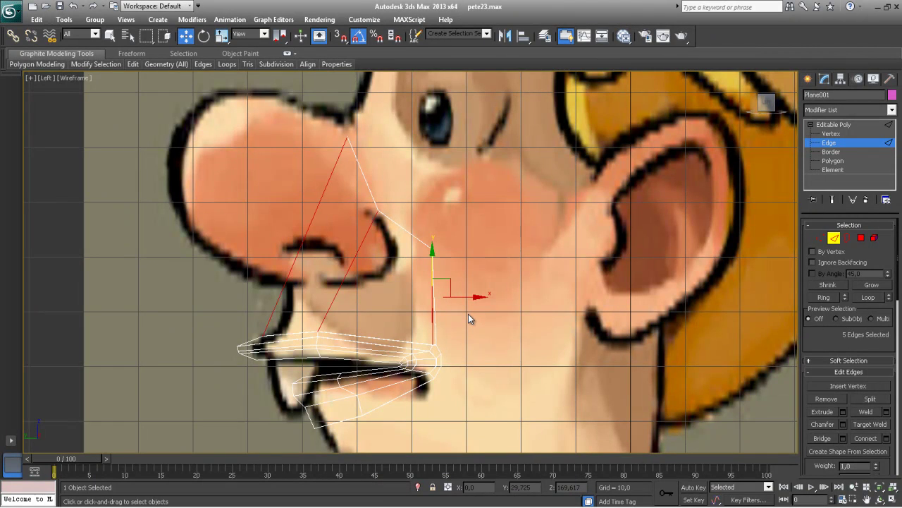
# - Collapse the two closely spaced vertices where the new strip meets one mouth corner into a single vertex
pyautogui.hotkey('alt', 'w')
pyautogui.keyDown('alt'); pyautogui.moveTo(633, 347); pyautogui.dragTo(607, 348, button='middle'); pyautogui.keyUp('alt')
pyautogui.scroll(3, 595, 364)
pyautogui.scroll(-2, 591, 346)
pyautogui.scroll(1, 598, 347)
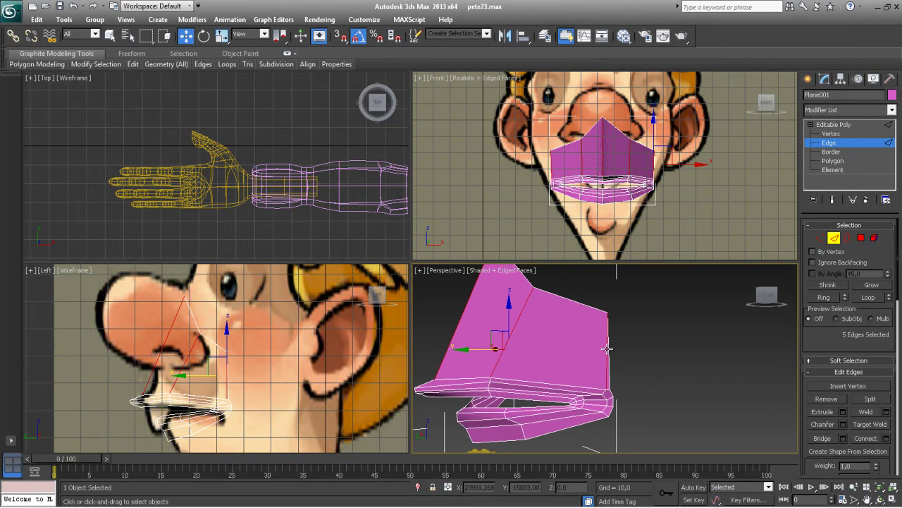
pyautogui.hotkey('alt', 'w')
pyautogui.keyDown('alt'); pyautogui.moveTo(460, 328); pyautogui.dragTo(408, 339, button='middle'); pyautogui.keyUp('alt')
pyautogui.scroll(4, 409, 334)
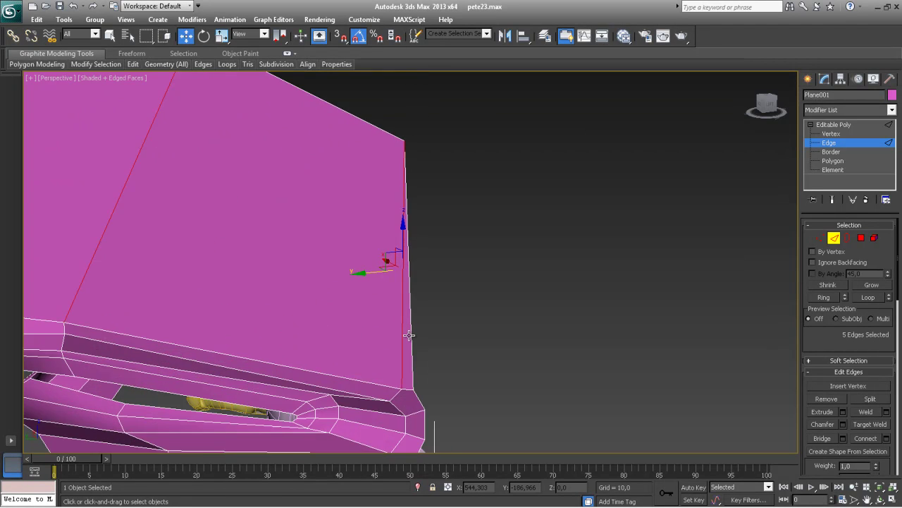
pyautogui.moveTo(408, 388); pyautogui.dragTo(428, 269, button='middle')
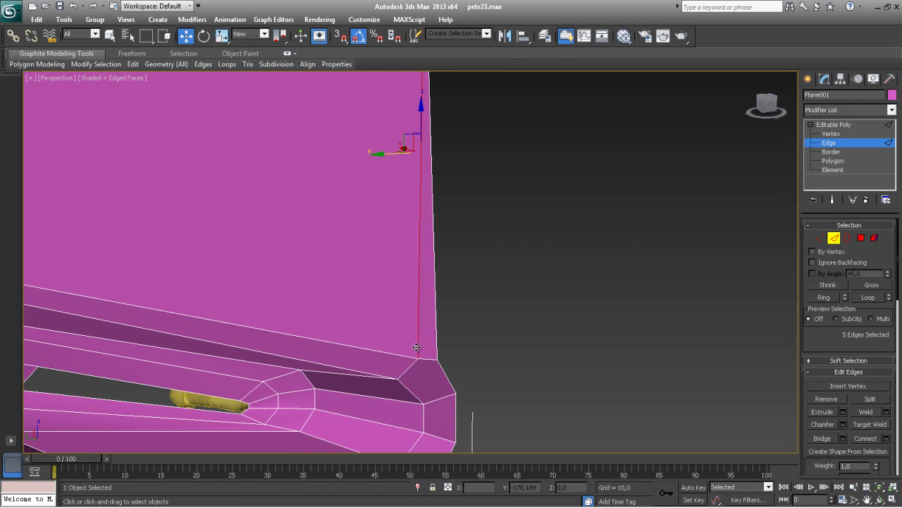
pyautogui.click(820, 237)
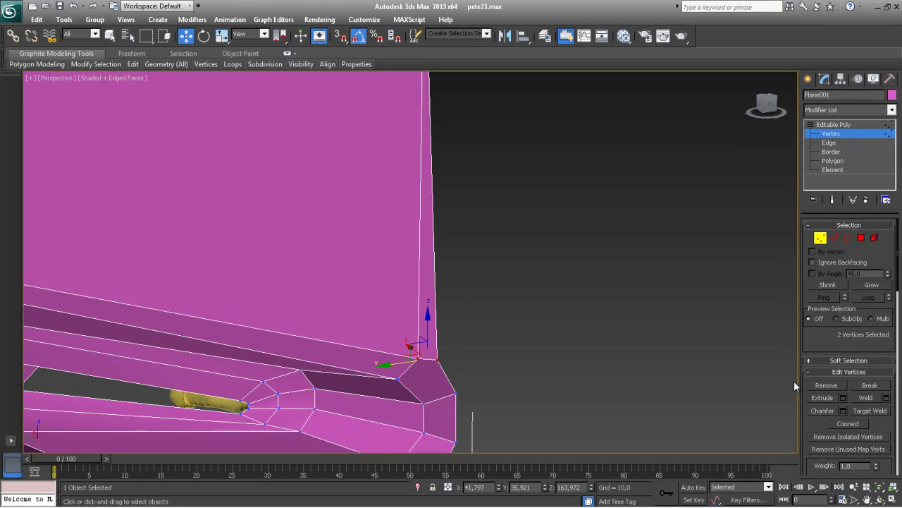
pyautogui.moveTo(883, 423); pyautogui.dragTo(876, 276)
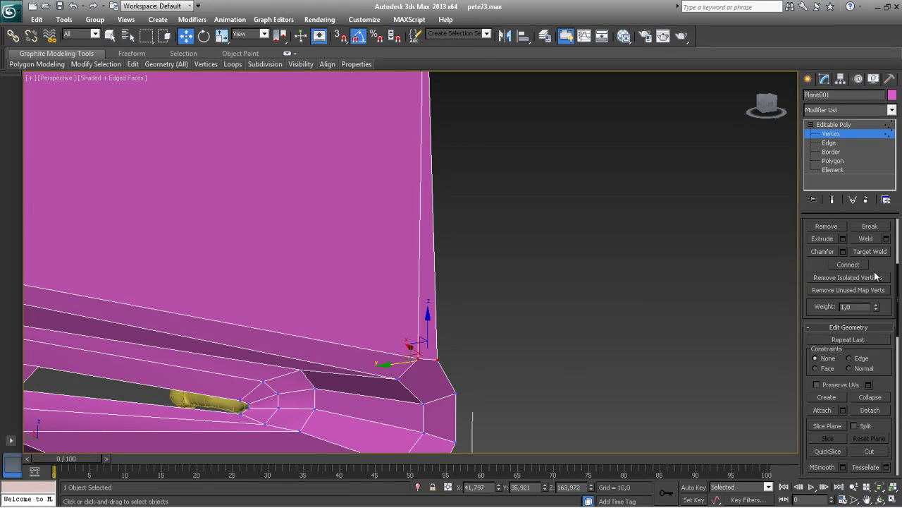
pyautogui.click(869, 397)
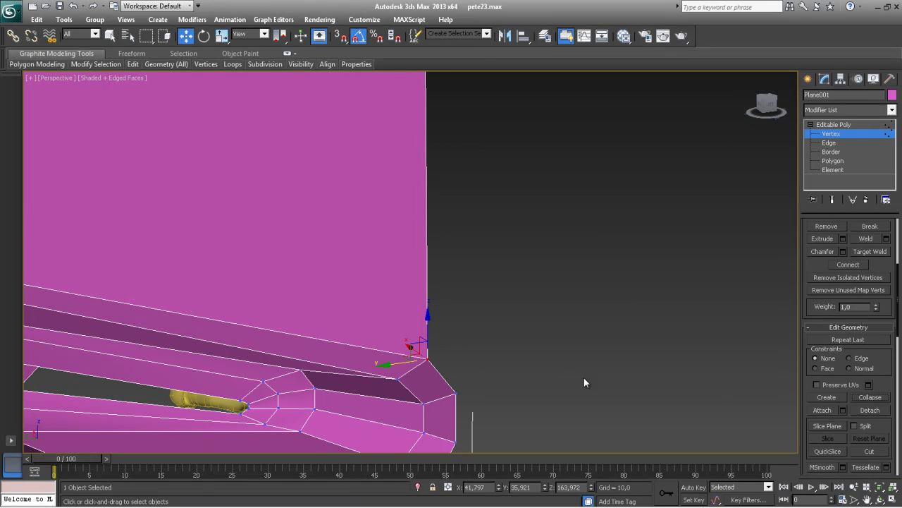
# - Collapse the matching pair of vertices at the opposite mouth corner into one
pyautogui.keyDown('alt'); pyautogui.moveTo(352, 332); pyautogui.dragTo(130, 294, button='middle'); pyautogui.keyUp('alt')
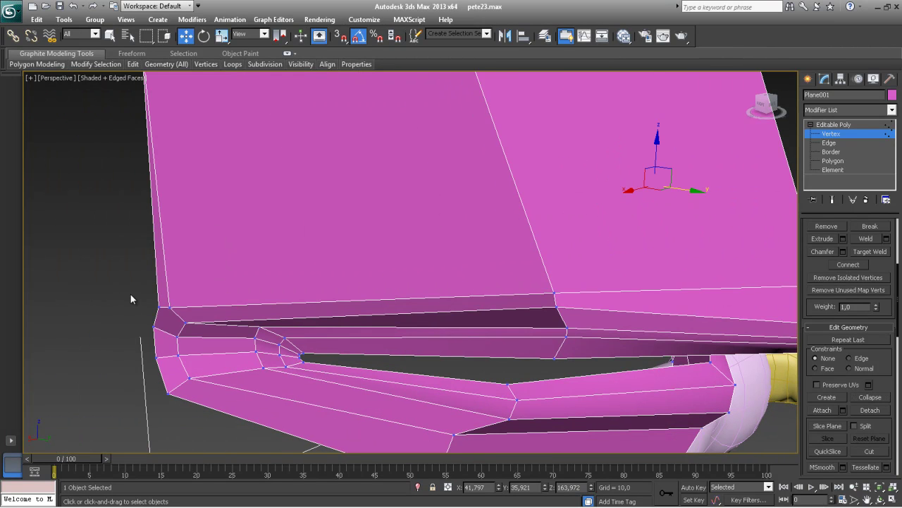
pyautogui.moveTo(182, 319); pyautogui.dragTo(184, 321)
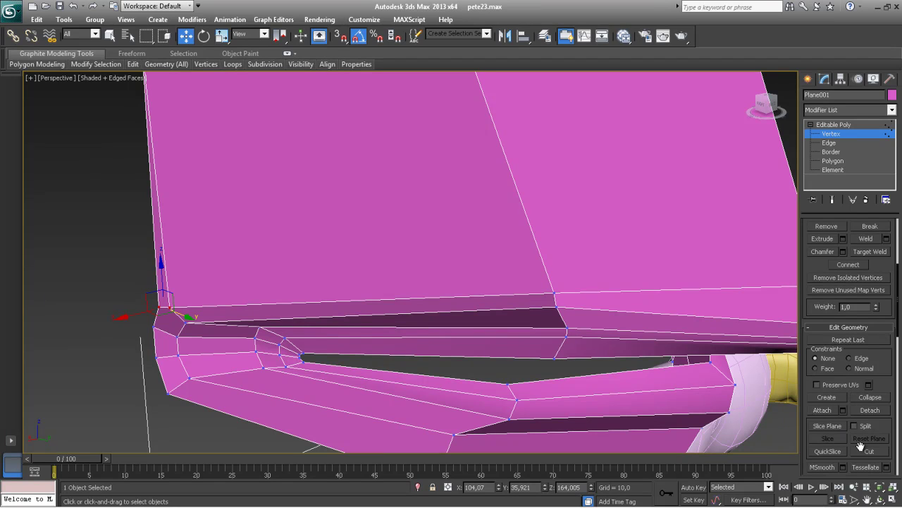
pyautogui.click(877, 397)
# - Connect the five vertical edges of the strip above the upper lip with 3 segments
pyautogui.scroll(-2, 369, 310)
pyautogui.moveTo(379, 292); pyautogui.dragTo(357, 313, button='middle')
pyautogui.scroll(-5, 356, 317)
pyautogui.keyDown('alt'); pyautogui.moveTo(425, 318); pyautogui.dragTo(261, 316, button='middle'); pyautogui.keyUp('alt')
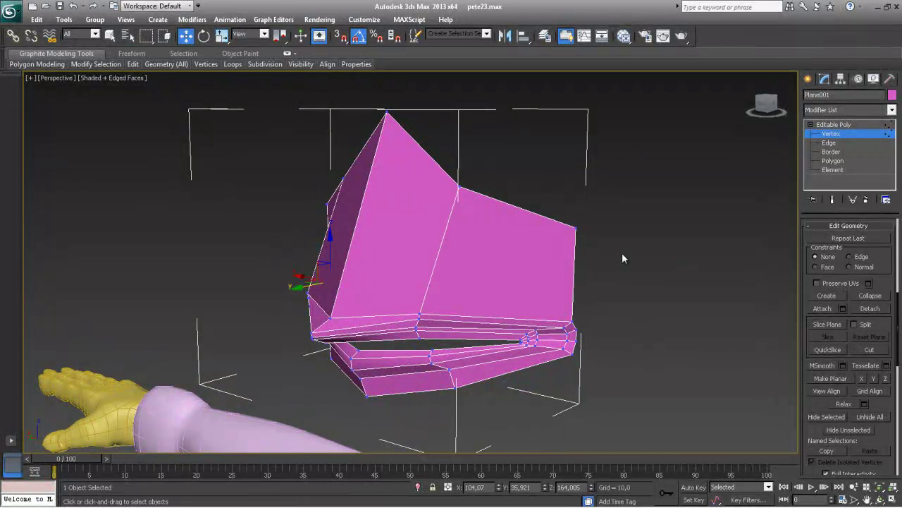
pyautogui.click(832, 143)
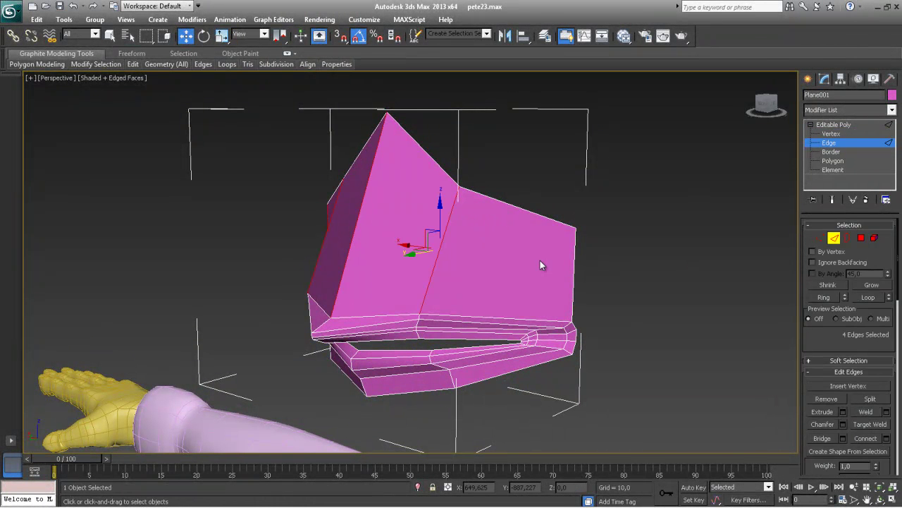
pyautogui.keyDown('ctrl'); pyautogui.click(573, 269); pyautogui.keyUp('ctrl')
pyautogui.keyDown('alt'); pyautogui.moveTo(573, 269); pyautogui.dragTo(472, 259, button='middle'); pyautogui.keyUp('alt')
pyautogui.hotkey('alt', 'w')
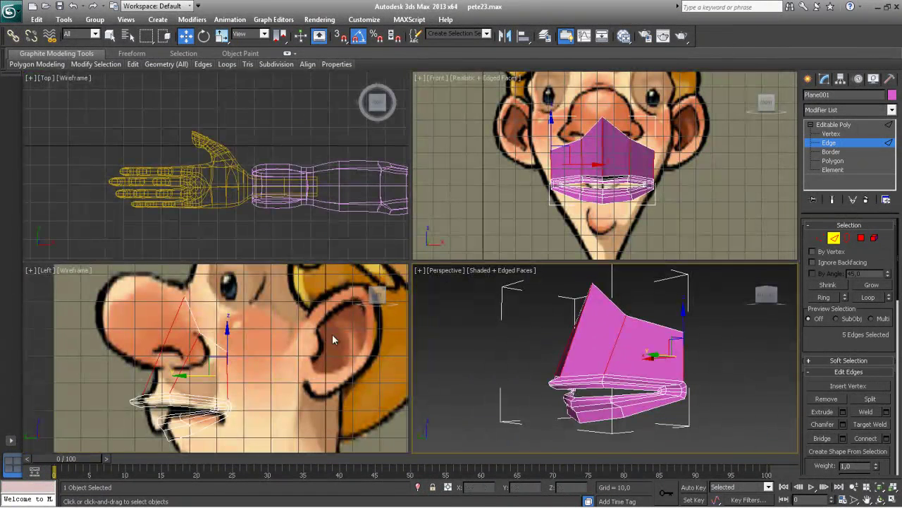
pyautogui.click(887, 439)
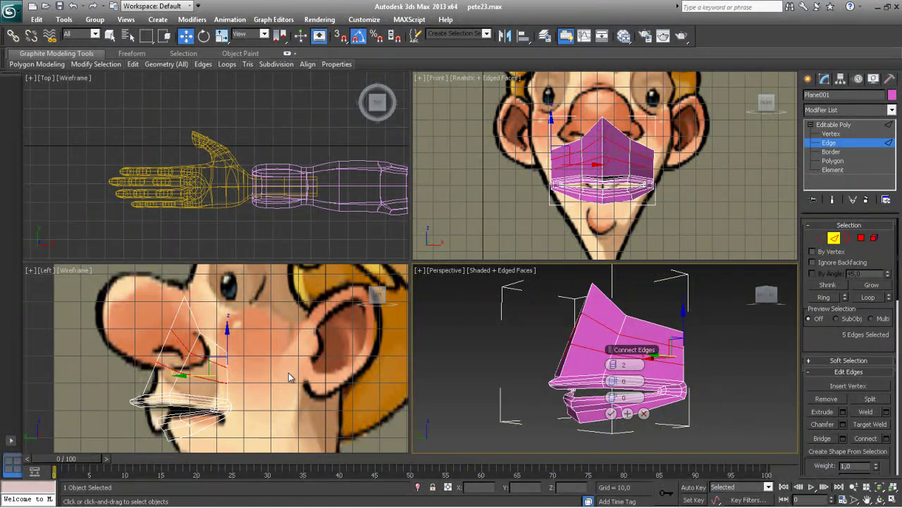
pyautogui.moveTo(615, 365); pyautogui.dragTo(620, 364)
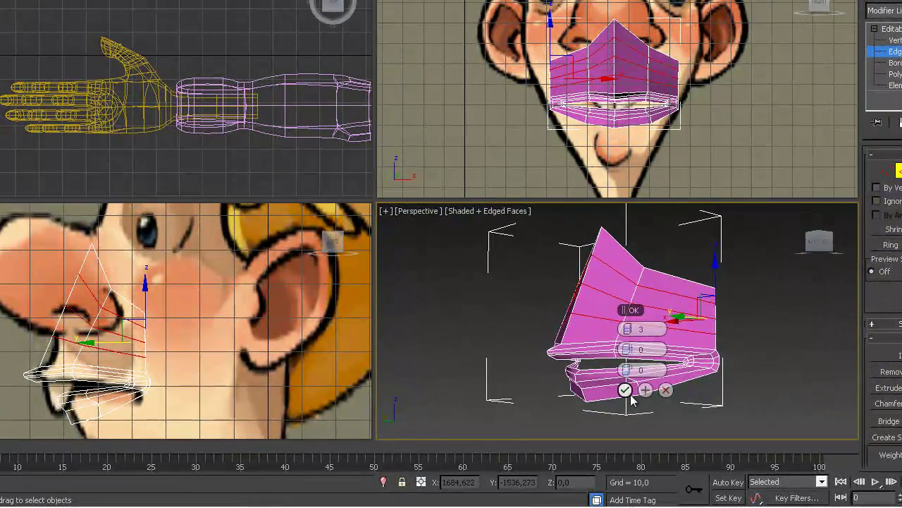
pyautogui.click(626, 390)
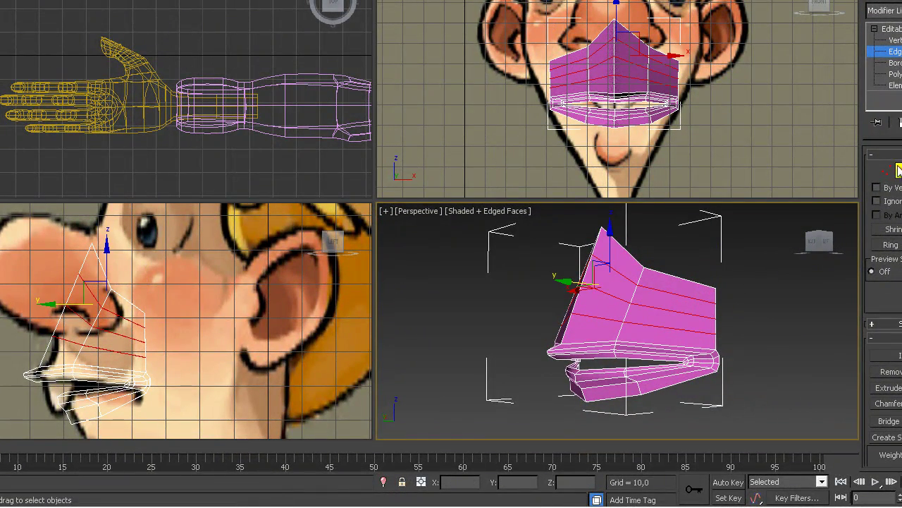
# - Lower the central vertices of the lowest new row to about Z 168.3 and move them slightly forward in the side view
pyautogui.press('1')
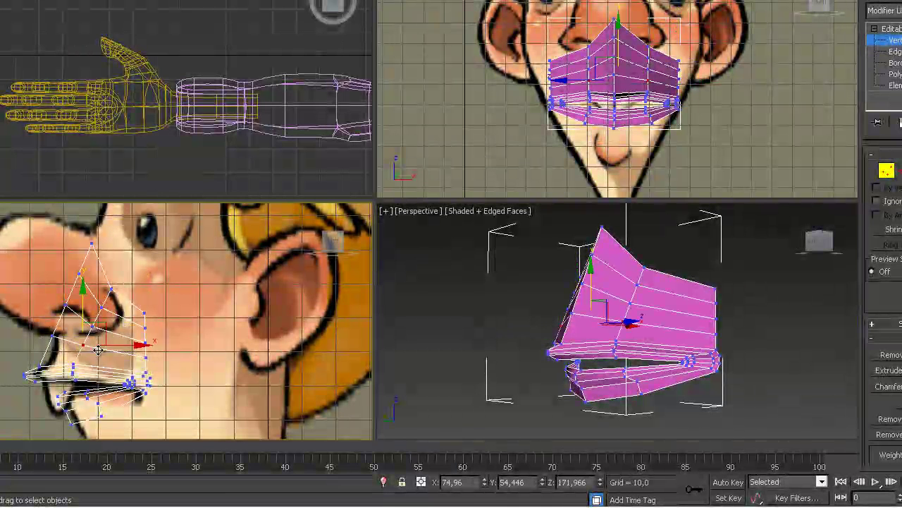
pyautogui.moveTo(87, 353); pyautogui.dragTo(135, 341)
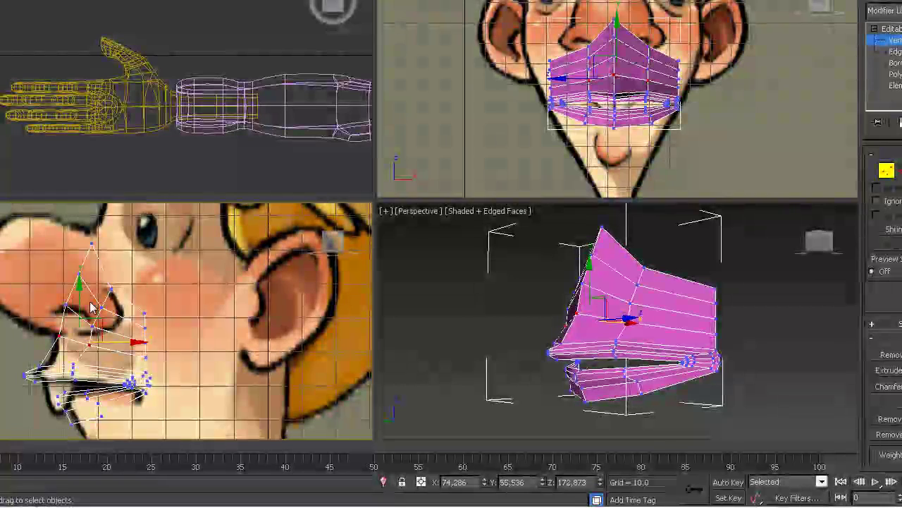
pyautogui.moveTo(77, 285); pyautogui.dragTo(77, 297)
pyautogui.click(130, 354)
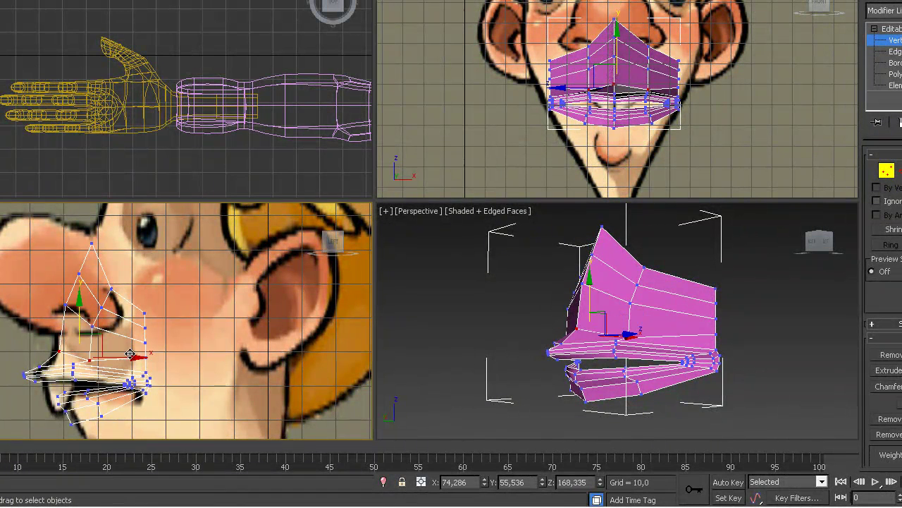
pyautogui.moveTo(136, 357); pyautogui.dragTo(79, 377)
# - Shift the two central profile vertices behind the nose forward in the side view, to about Y 62.0 and Y 58.1
pyautogui.moveTo(86, 321); pyautogui.dragTo(64, 315)
pyautogui.moveTo(64, 284); pyautogui.dragTo(64, 266)
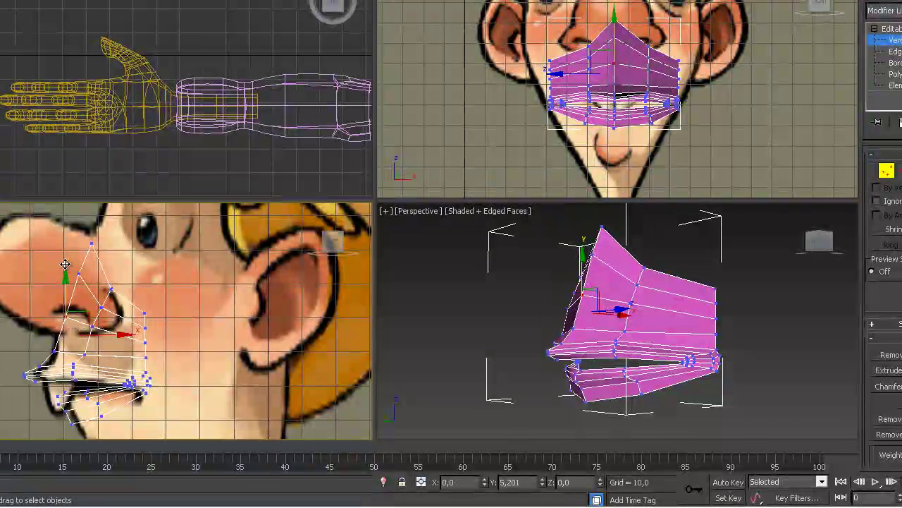
pyautogui.moveTo(125, 315); pyautogui.dragTo(115, 316)
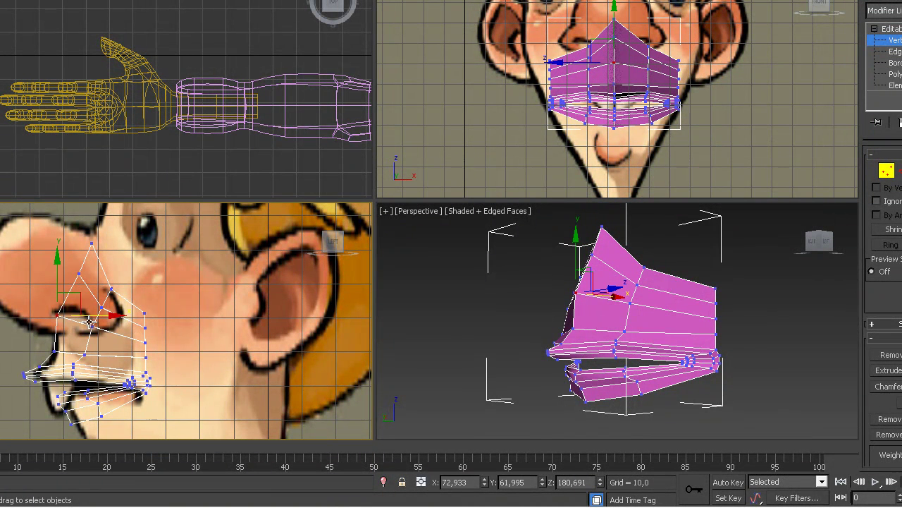
pyautogui.click(79, 273)
pyautogui.moveTo(136, 274); pyautogui.dragTo(127, 274)
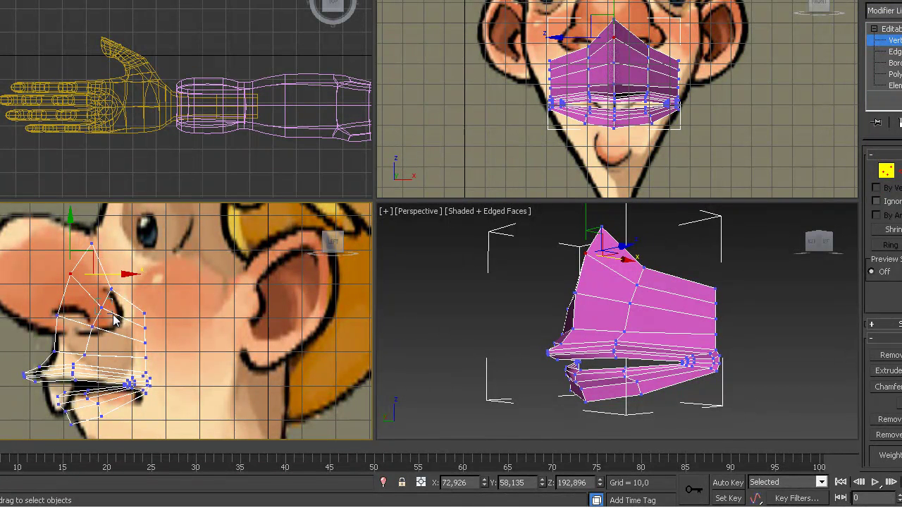
# - Move the two vertices midway between the center and the cheek slightly forward in the side view, to about Y 50.4 and Y 52.7
pyautogui.click(100, 308)
pyautogui.moveTo(159, 307); pyautogui.dragTo(154, 307)
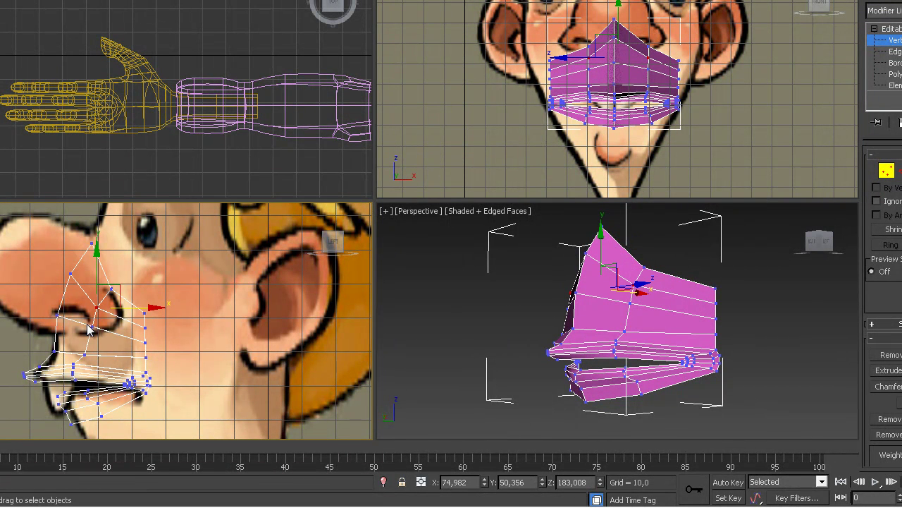
pyautogui.moveTo(87, 323); pyautogui.dragTo(100, 334)
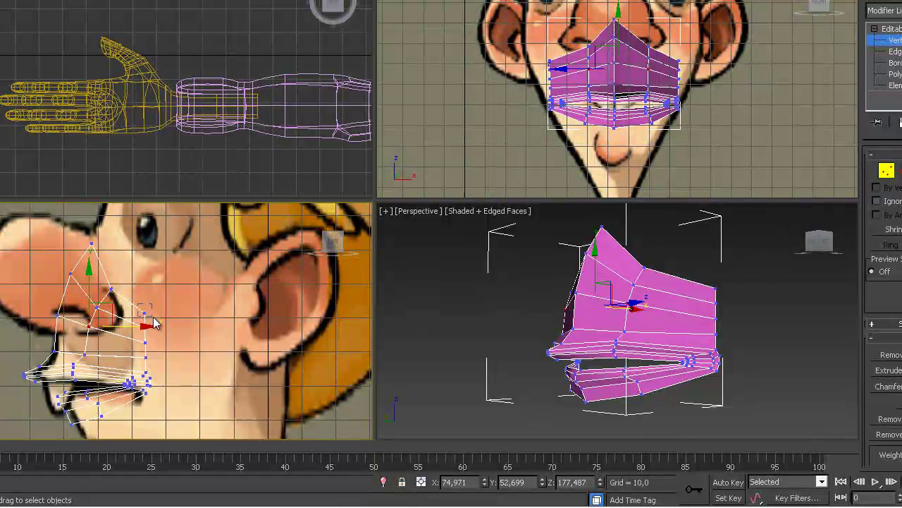
# - Shape the strip's outer cheek edge in the side view, curving its upper vertices forward to about Y 38.3 and Y 39.2
pyautogui.click(145, 313)
pyautogui.moveTo(204, 313); pyautogui.dragTo(209, 313)
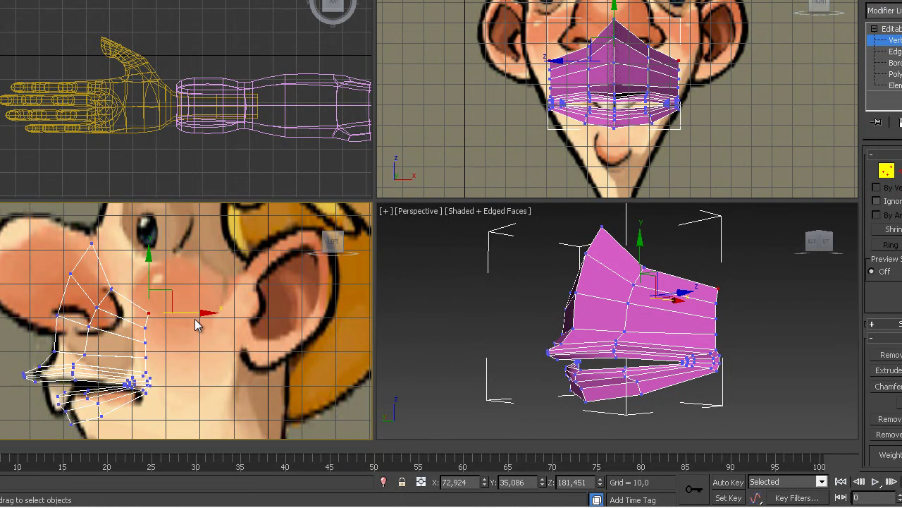
pyautogui.click(145, 343)
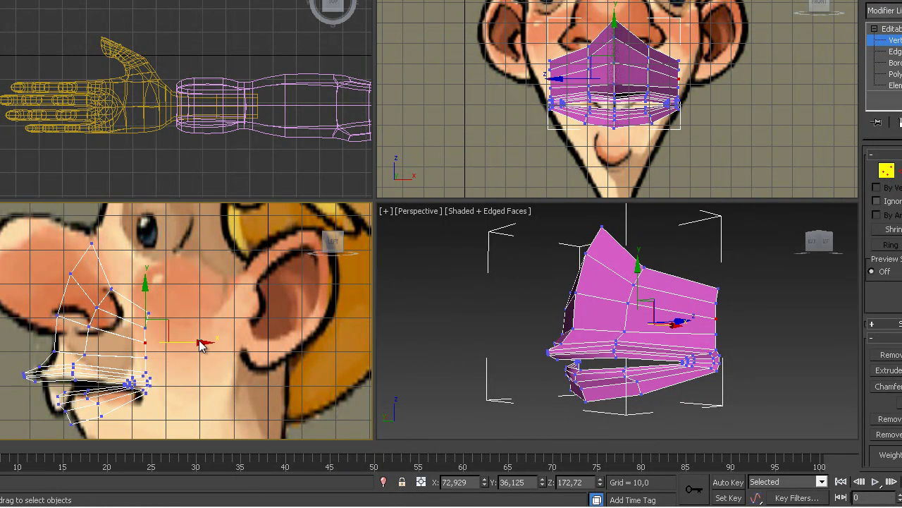
pyautogui.click(195, 341)
pyautogui.moveTo(132, 335); pyautogui.dragTo(192, 359)
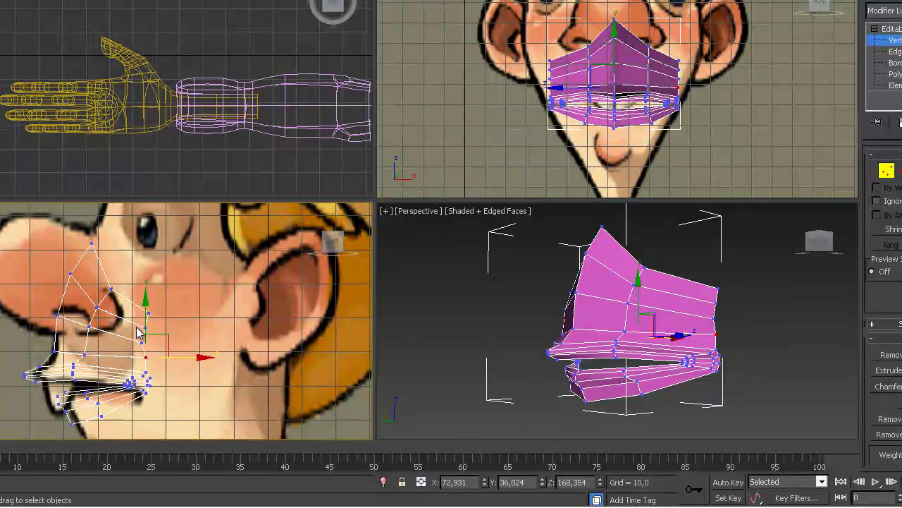
pyautogui.moveTo(157, 339); pyautogui.dragTo(150, 309)
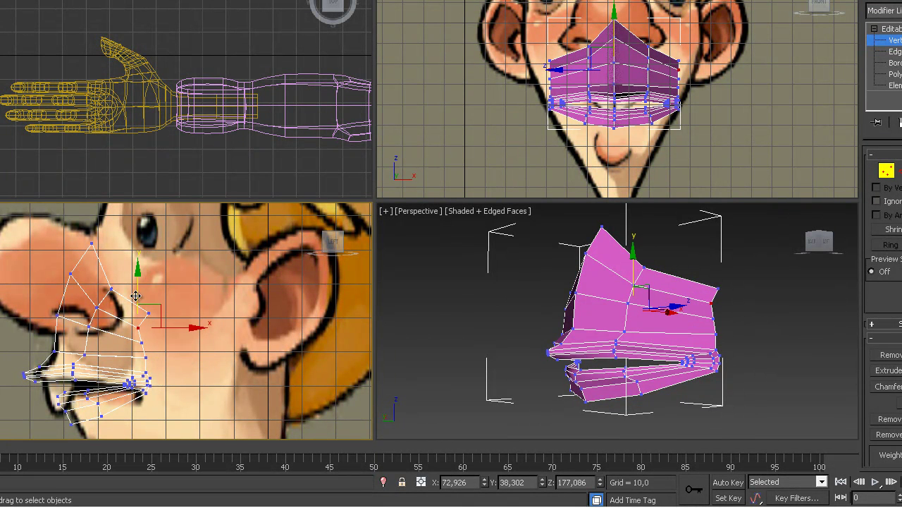
pyautogui.moveTo(196, 328); pyautogui.dragTo(192, 313)
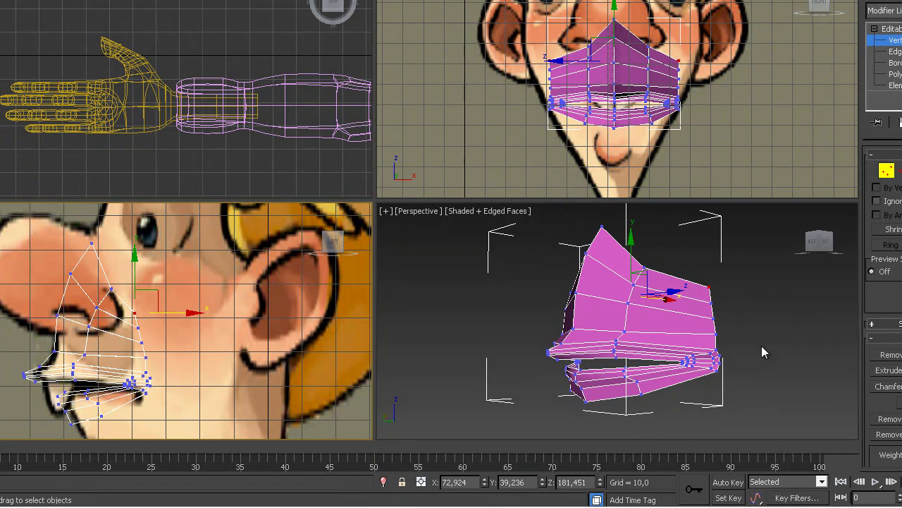
# - Connect the edges across one outer section of the upper strip down to the lip, adding a vertical edge loop
pyautogui.click(744, 330)
pyautogui.keyDown('alt'); pyautogui.moveTo(685, 341); pyautogui.dragTo(733, 331, button='middle'); pyautogui.keyUp('alt')
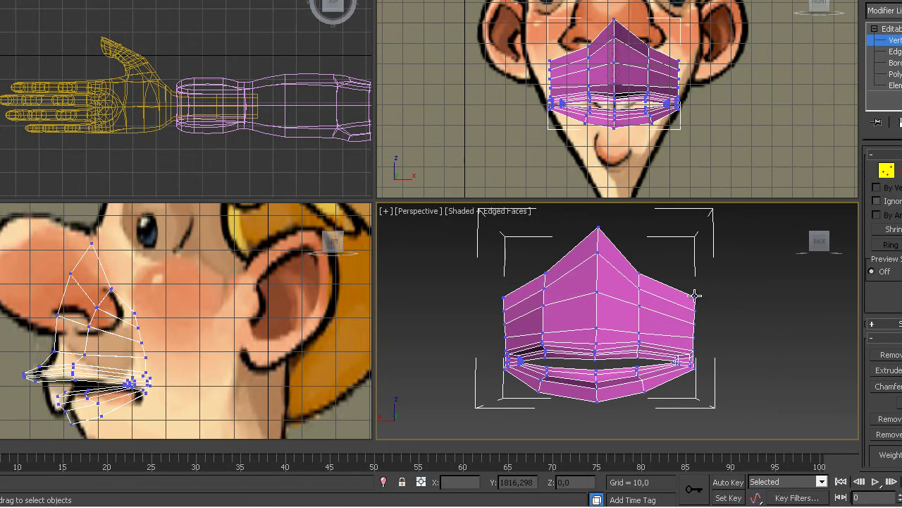
pyautogui.keyDown('alt'); pyautogui.moveTo(602, 336); pyautogui.dragTo(676, 283, button='middle'); pyautogui.keyUp('alt')
pyautogui.keyDown('alt'); pyautogui.moveTo(639, 365); pyautogui.dragTo(627, 292, button='middle'); pyautogui.keyUp('alt')
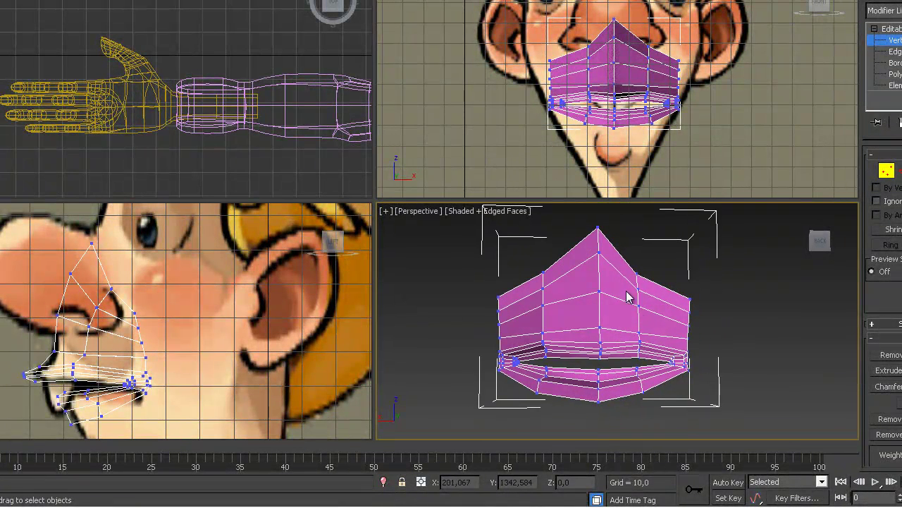
pyautogui.keyDown('alt'); pyautogui.moveTo(522, 334); pyautogui.dragTo(621, 311, button='middle'); pyautogui.keyUp('alt')
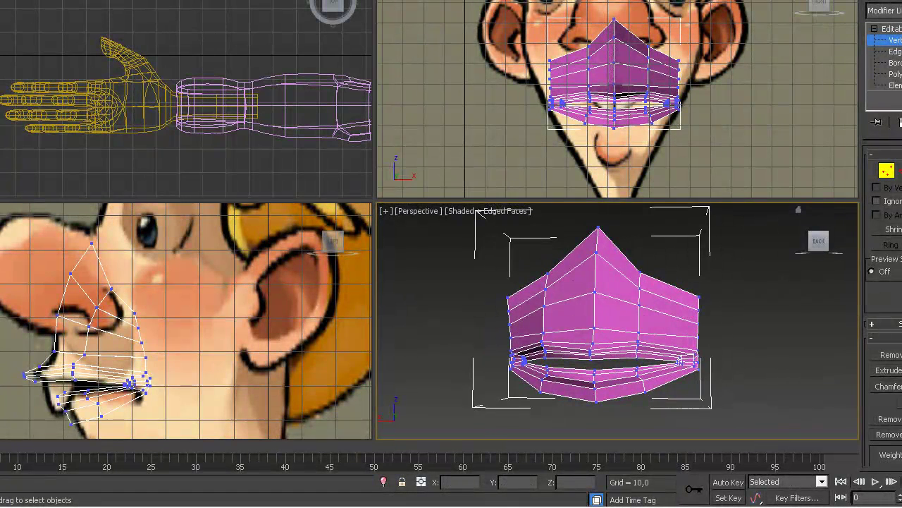
pyautogui.click(900, 171)
pyautogui.click(667, 283)
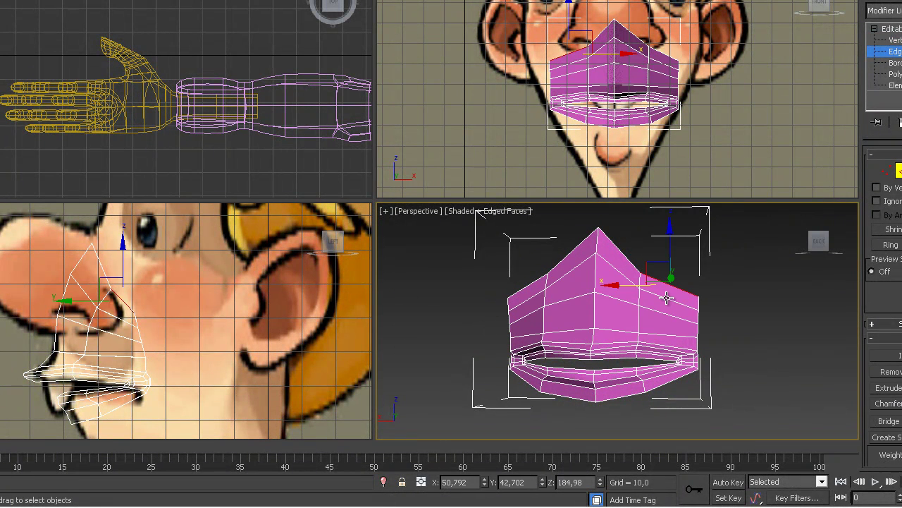
pyautogui.hotkey('alt', 'r')
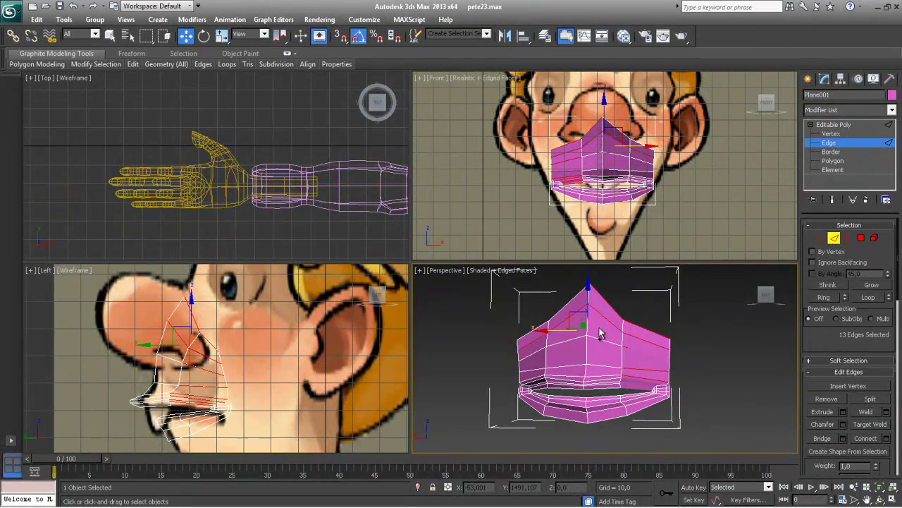
pyautogui.hotkey('ctrl', 'z')
pyautogui.hotkey('ctrl', 'z')
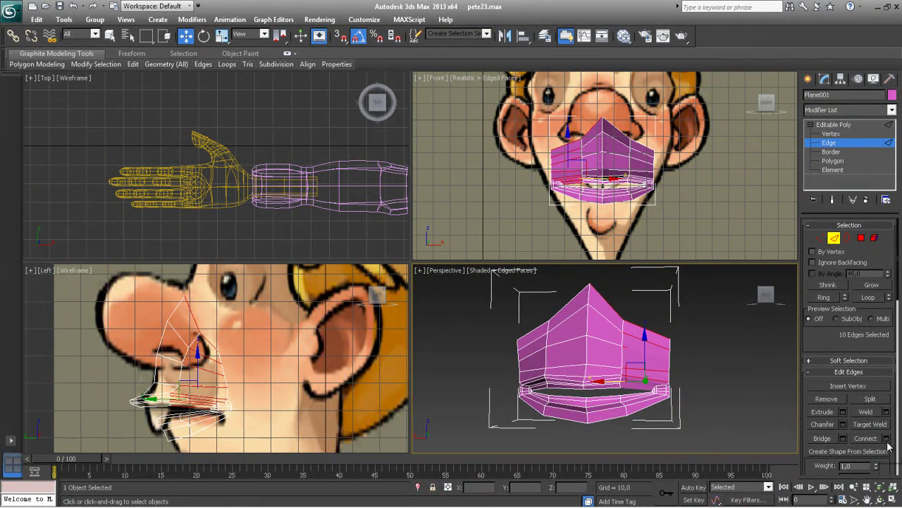
pyautogui.click(886, 438)
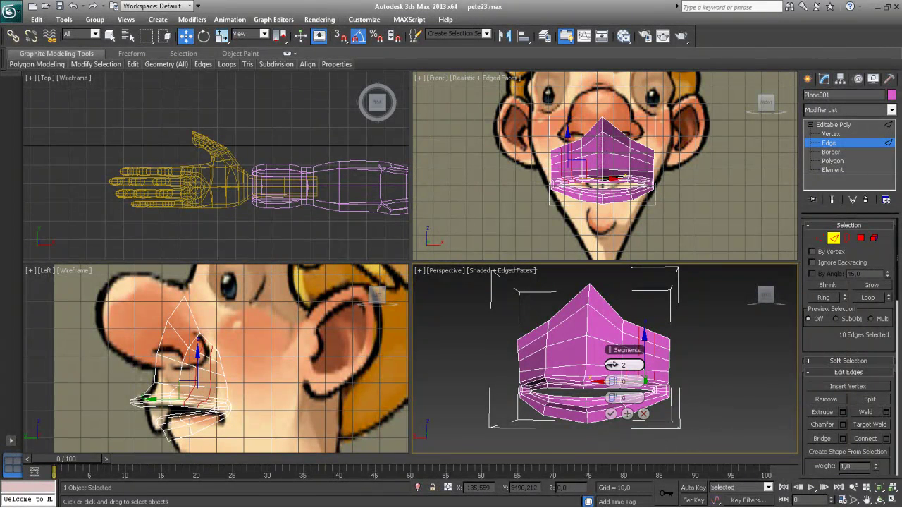
pyautogui.click(611, 414)
# - Connect the edge rings of the upper strip's three remaining sections, adding one vertical loop through each
pyautogui.click(609, 306)
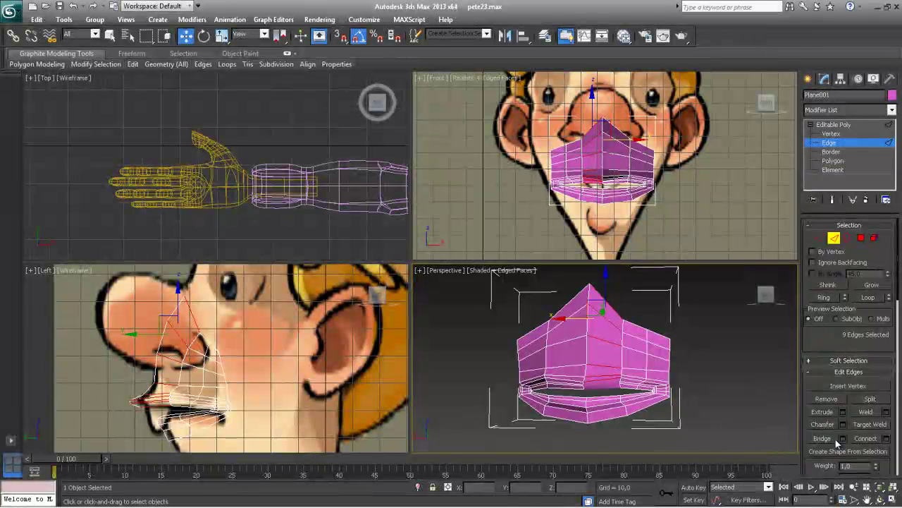
pyautogui.doubleClick(570, 350)
pyautogui.click(565, 309)
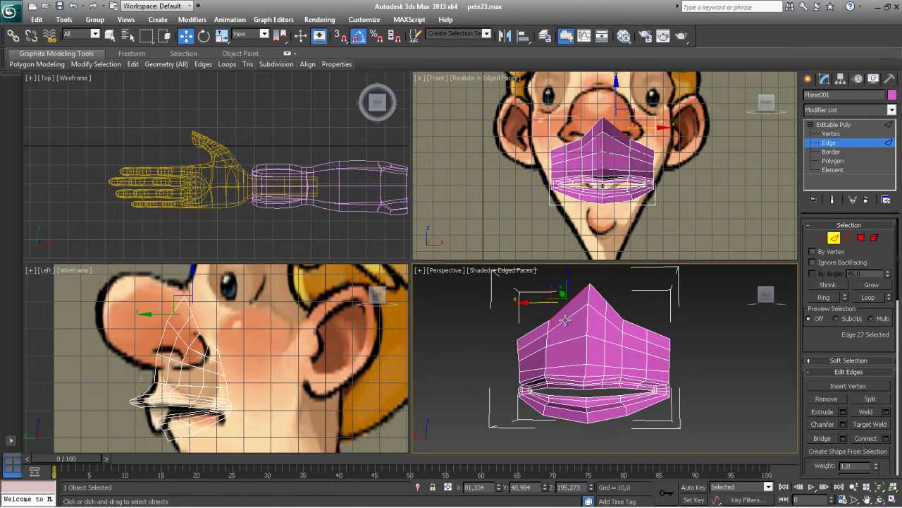
pyautogui.hotkey('alt', 'r')
pyautogui.click(867, 439)
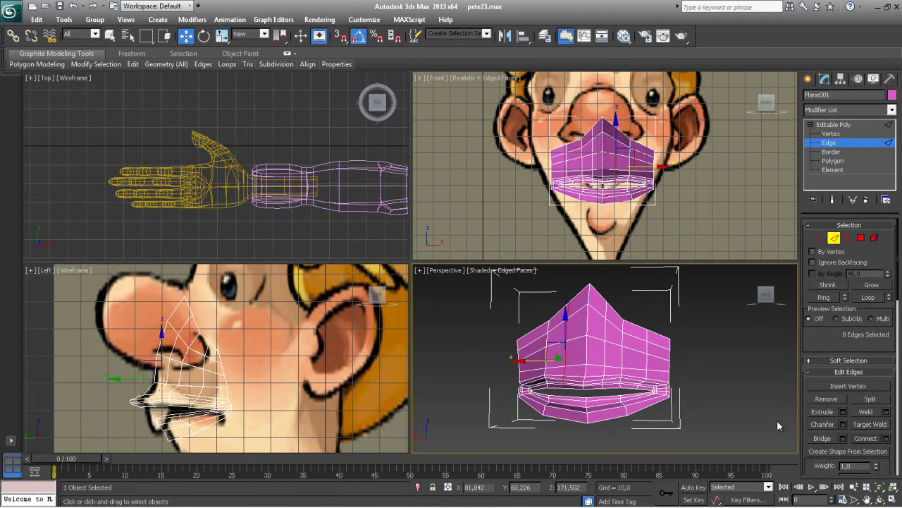
pyautogui.click(531, 345)
pyautogui.hotkey('alt', 'r')
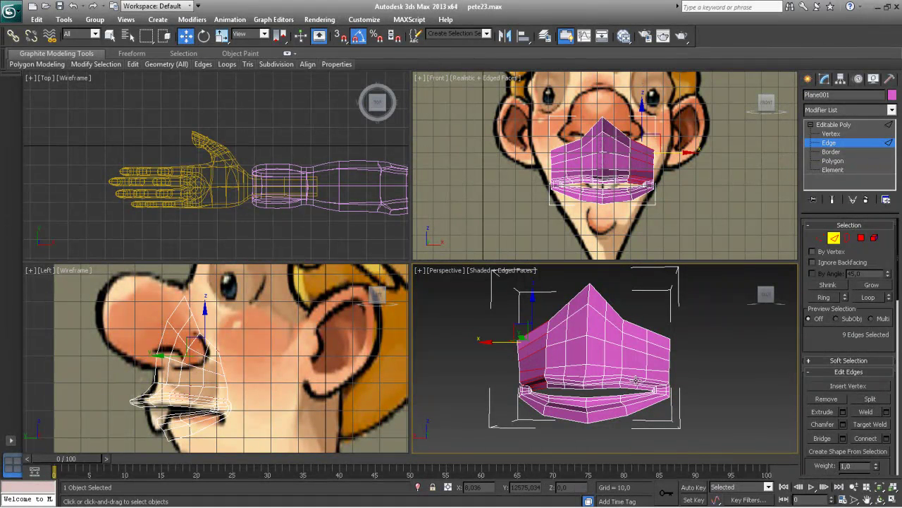
pyautogui.click(874, 440)
# - Connect the edge rings of the lower lip's four sections, adding one vertical loop through each
pyautogui.click(604, 395)
pyautogui.hotkey('alt', 'r')
pyautogui.click(859, 441)
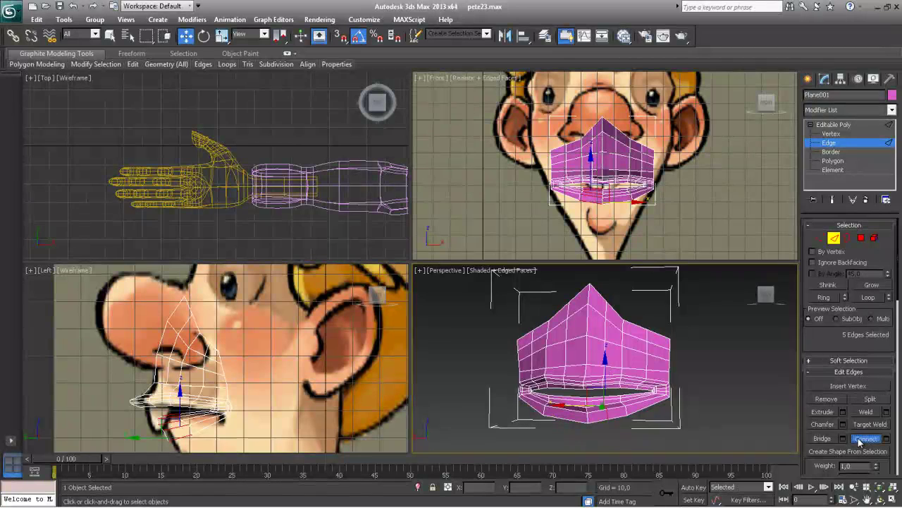
pyautogui.keyDown('ctrl'); pyautogui.click(636, 391); pyautogui.keyUp('ctrl')
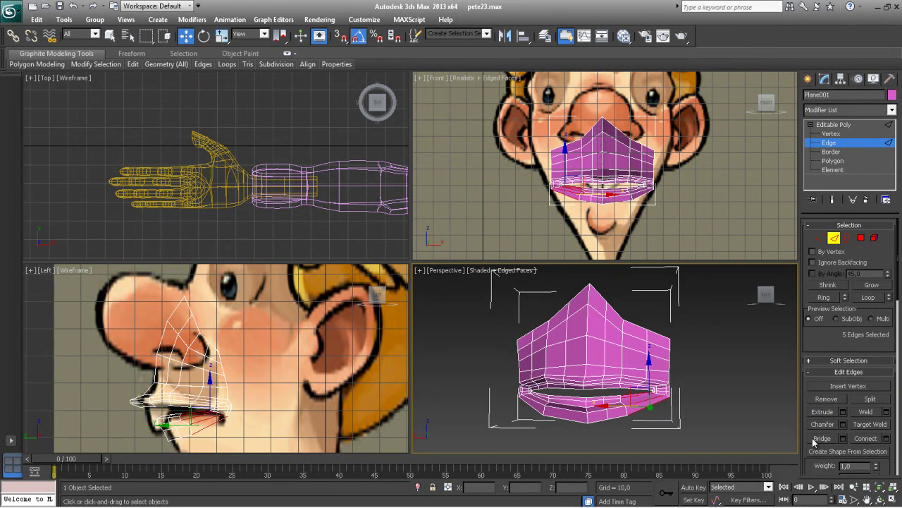
pyautogui.click(855, 443)
pyautogui.keyDown('alt'); pyautogui.moveTo(572, 428); pyautogui.dragTo(585, 404, button='middle'); pyautogui.keyUp('alt')
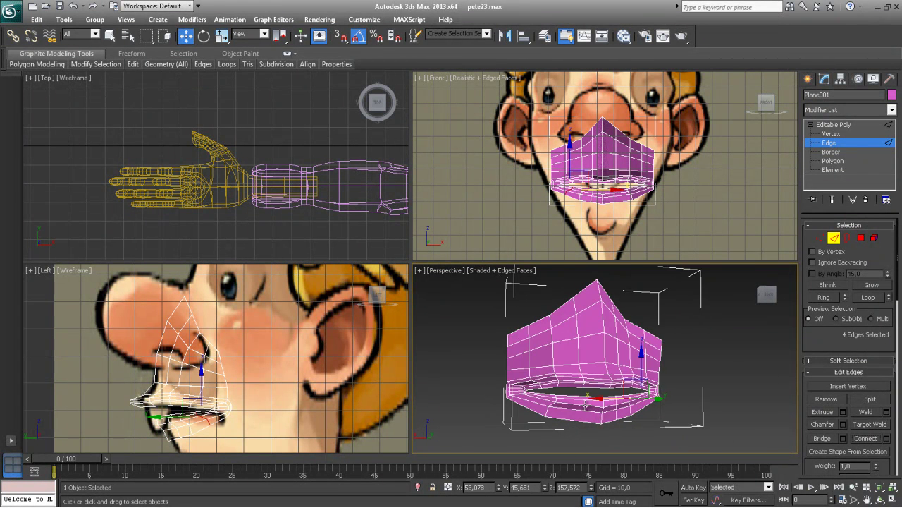
pyautogui.keyDown('ctrl'); pyautogui.click(577, 411); pyautogui.keyUp('ctrl')
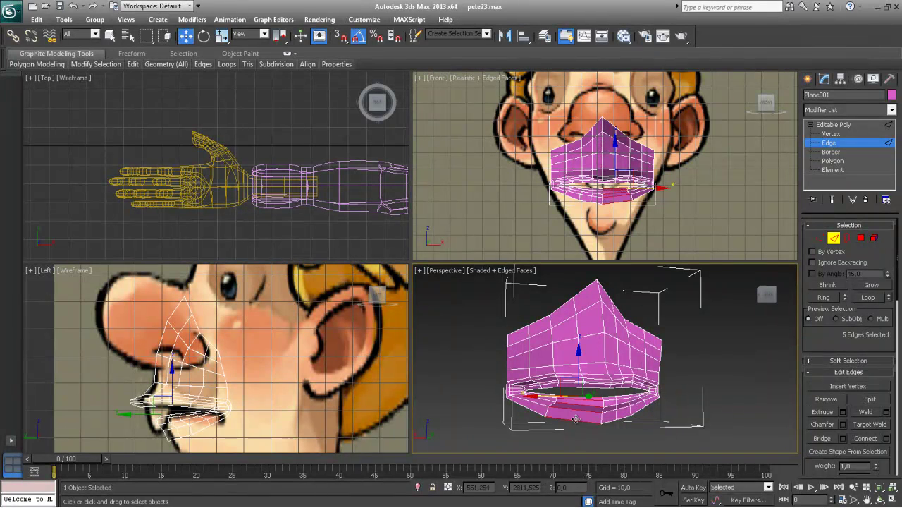
pyautogui.click(860, 444)
pyautogui.click(537, 405)
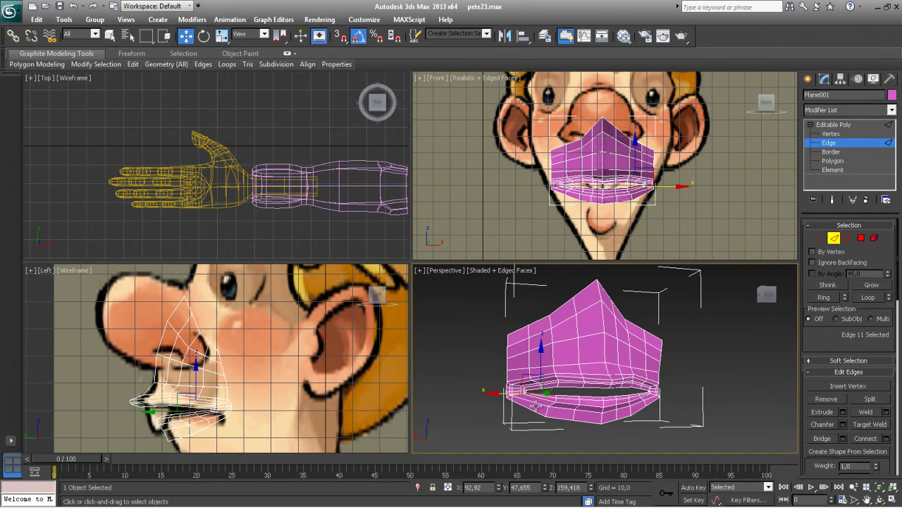
pyautogui.hotkey('alt', 'r')
pyautogui.click(869, 438)
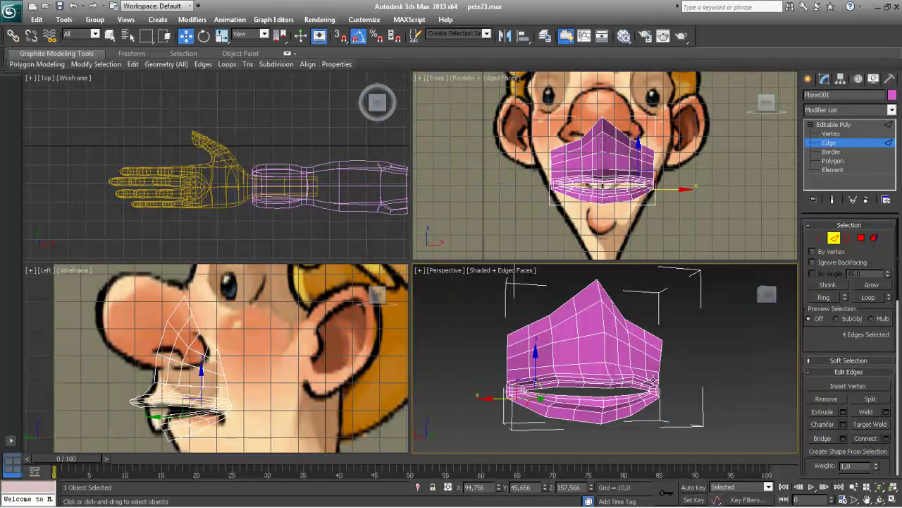
# - Turn on NURMS subdivision for the mouth mesh and view the smoothed surface from the front
pyautogui.moveTo(877, 352); pyautogui.dragTo(749, 92)
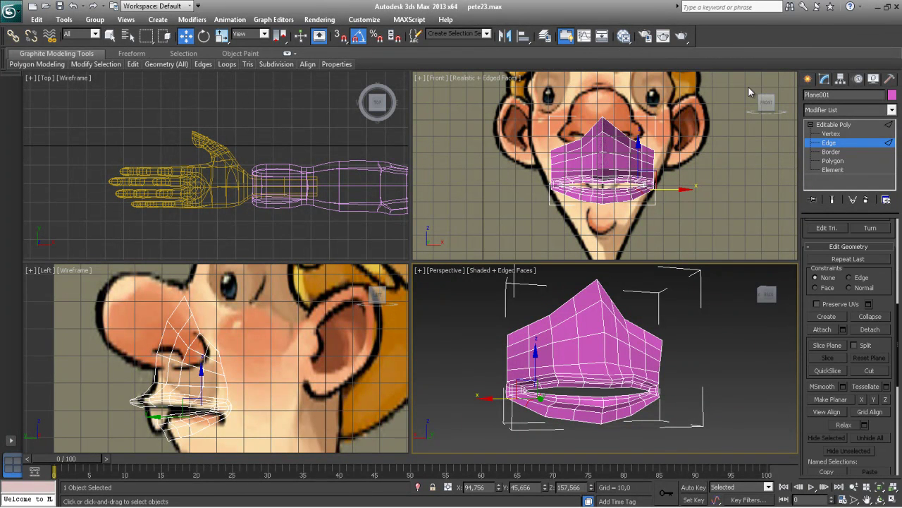
pyautogui.scroll(-4, 874, 423)
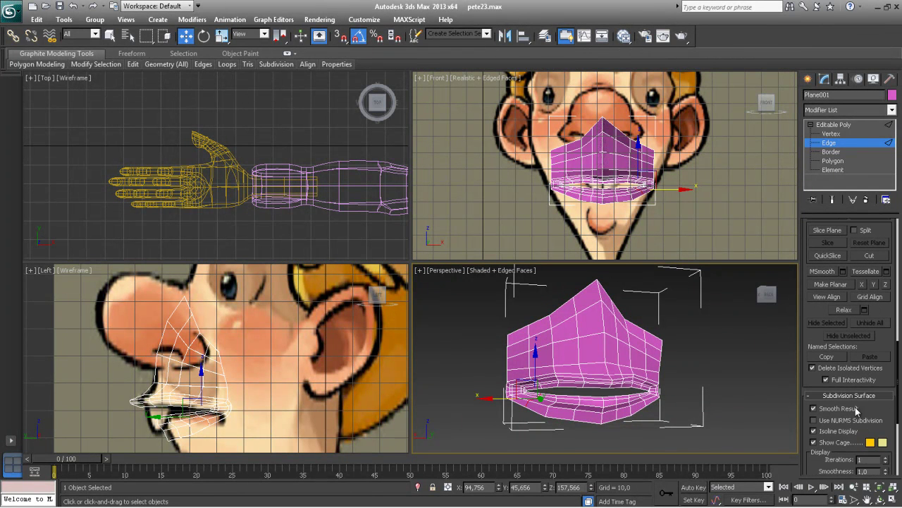
pyautogui.click(838, 423)
pyautogui.keyDown('alt'); pyautogui.moveTo(707, 402); pyautogui.dragTo(671, 397, button='middle'); pyautogui.keyUp('alt')
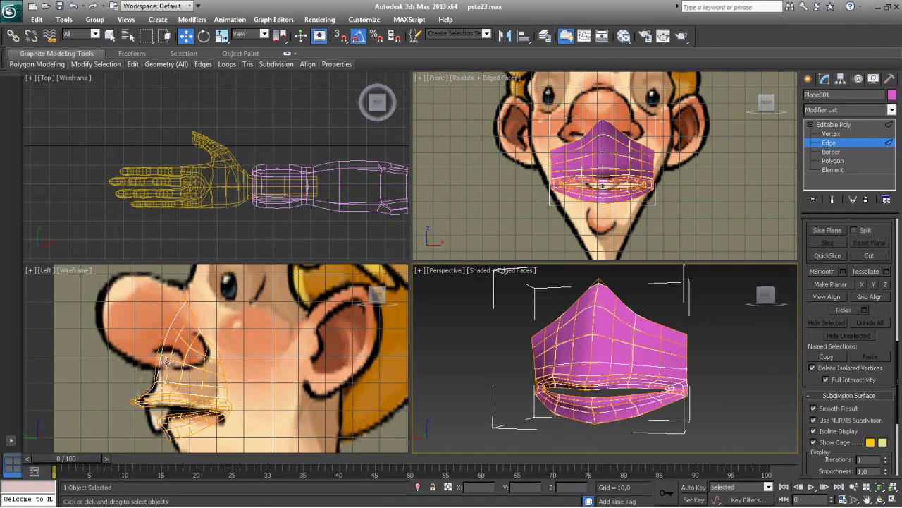
# - Reposition the three vertices just under the nose in the side view, at about Y 60.6 and Z 176.5
pyautogui.click(830, 133)
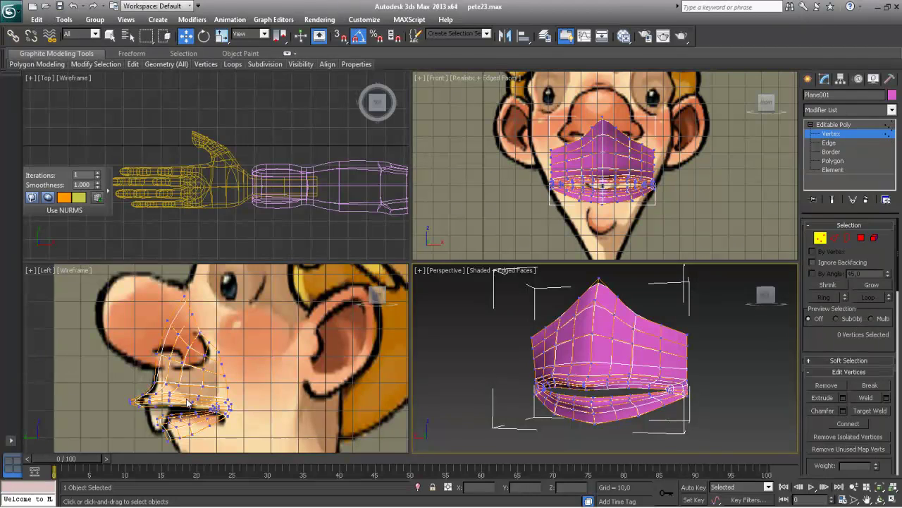
pyautogui.scroll(6, 210, 390)
pyautogui.moveTo(210, 390); pyautogui.dragTo(210, 389, button='middle')
pyautogui.moveTo(168, 408); pyautogui.dragTo(181, 361)
pyautogui.moveTo(174, 326); pyautogui.dragTo(165, 343)
pyautogui.moveTo(176, 342); pyautogui.dragTo(176, 374, button='middle')
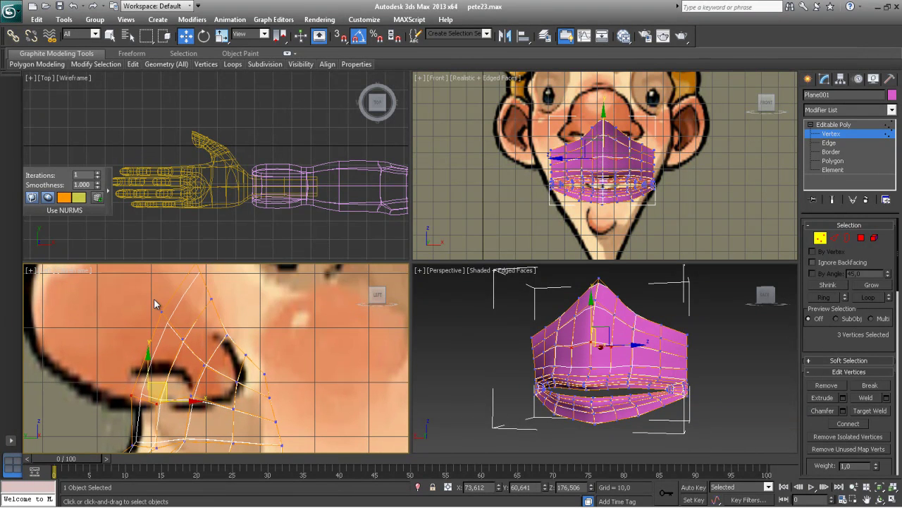
# - Adjust the vertices around the nostril in the side view, placing the rear pair at about Y 50.2 and Z 182.4
pyautogui.moveTo(194, 350); pyautogui.dragTo(196, 352)
pyautogui.moveTo(187, 317); pyautogui.dragTo(180, 349)
pyautogui.moveTo(193, 380); pyautogui.dragTo(220, 352)
pyautogui.click(220, 357)
# - Select the ten vertices of the lower lip's two inner added loops and nudge them slightly outward to round the lip
pyautogui.moveTo(239, 406); pyautogui.dragTo(246, 303, button='middle')
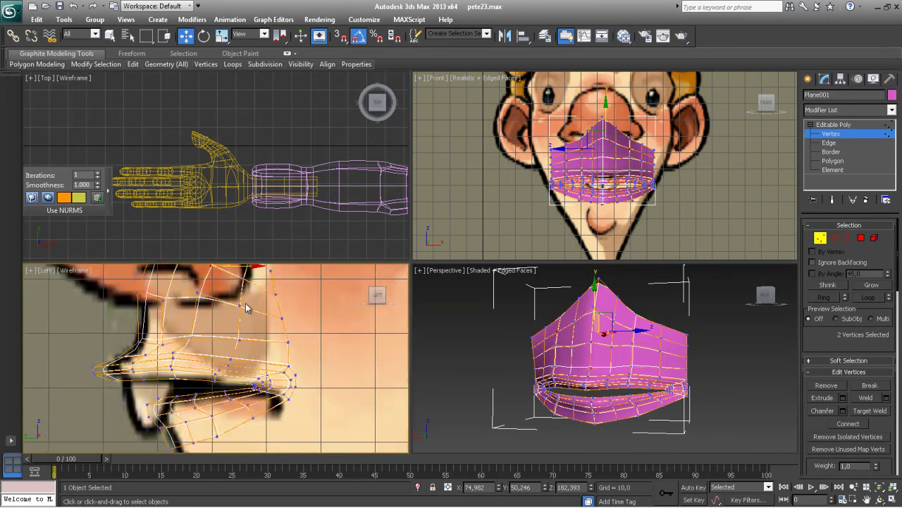
pyautogui.moveTo(647, 414)
pyautogui.keyDown('alt'); pyautogui.mouseDown(button='middle')
pyautogui.moveTo(675, 425)
pyautogui.moveTo(658, 410)
pyautogui.moveTo(643, 449)
pyautogui.moveTo(646, 428)
pyautogui.mouseUp(button='middle'); pyautogui.keyUp('alt')
pyautogui.click(642, 418)
pyautogui.moveTo(613, 395)
pyautogui.mouseDown()
pyautogui.moveTo(626, 416)
pyautogui.moveTo(611, 393)
pyautogui.mouseUp()
pyautogui.hotkey('ctrl', 'z')
pyautogui.keyDown('ctrl'); pyautogui.moveTo(569, 423); pyautogui.dragTo(583, 398); pyautogui.keyUp('ctrl')
pyautogui.keyDown('alt'); pyautogui.moveTo(584, 399); pyautogui.dragTo(557, 433, button='middle'); pyautogui.keyUp('alt')
pyautogui.moveTo(583, 426); pyautogui.dragTo(578, 429)
pyautogui.keyDown('alt'); pyautogui.moveTo(577, 429); pyautogui.dragTo(649, 401, button='middle'); pyautogui.keyUp('alt')
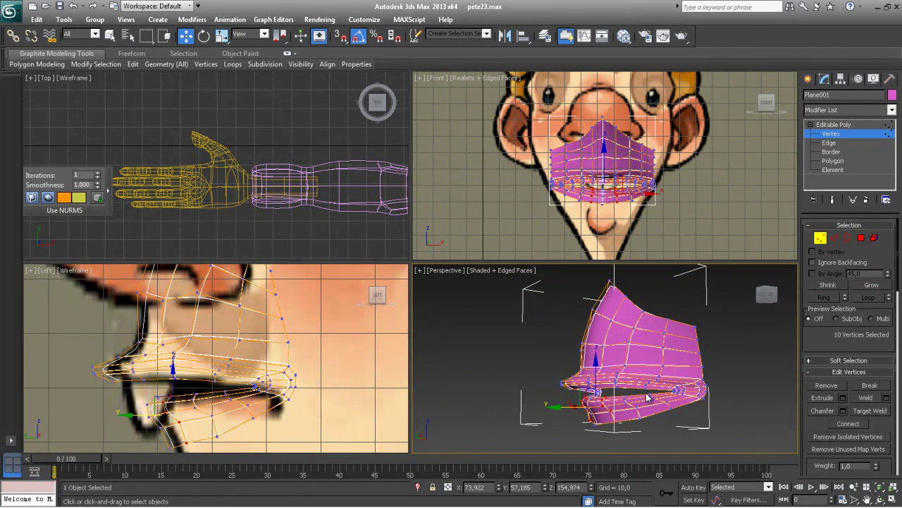
# - Select the ten vertices of the lower lip's side columns, five on each side, and scale them to even out the lip
pyautogui.moveTo(675, 415); pyautogui.dragTo(682, 386)
pyautogui.keyDown('alt'); pyautogui.moveTo(670, 401); pyautogui.dragTo(561, 404, button='middle'); pyautogui.keyUp('alt')
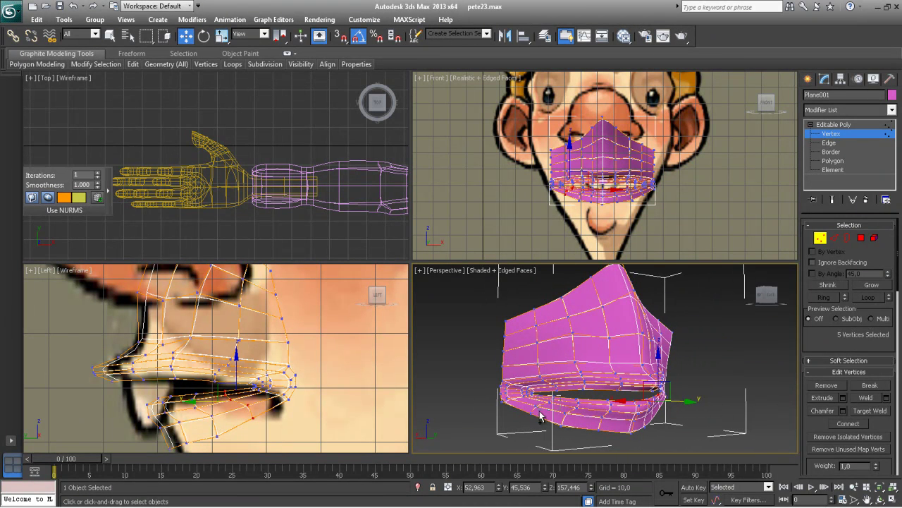
pyautogui.keyDown('ctrl'); pyautogui.moveTo(531, 417); pyautogui.dragTo(534, 390); pyautogui.keyUp('ctrl')
pyautogui.keyDown('alt'); pyautogui.moveTo(606, 415); pyautogui.dragTo(567, 422, button='middle'); pyautogui.keyUp('alt')
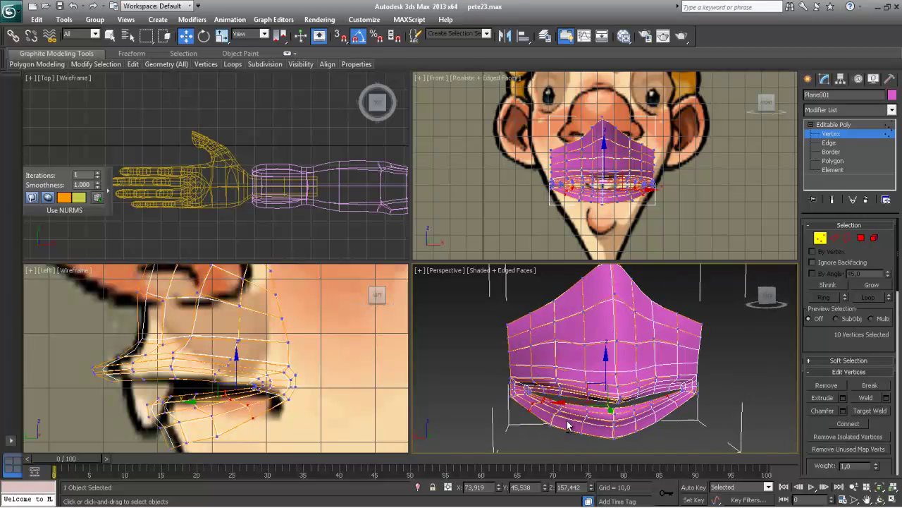
pyautogui.press('r')
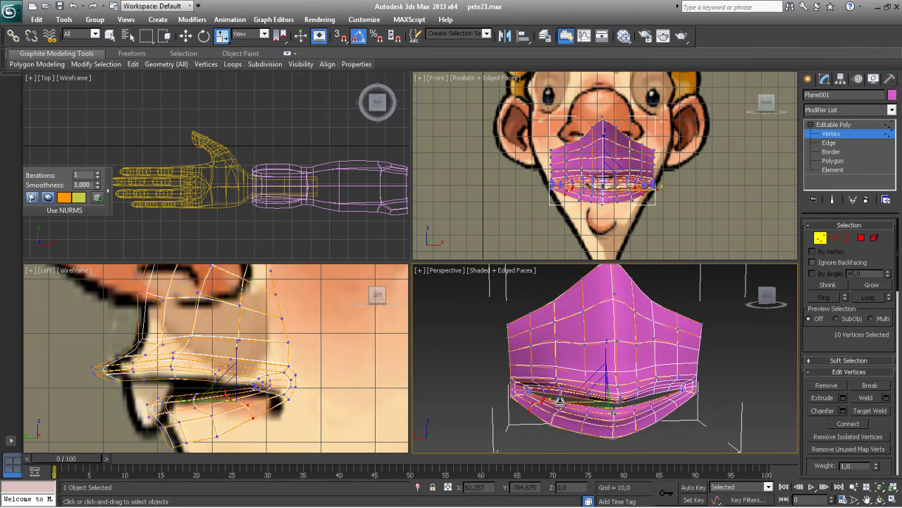
pyautogui.keyDown('alt'); pyautogui.moveTo(536, 423); pyautogui.dragTo(641, 339, button='middle'); pyautogui.keyUp('alt')
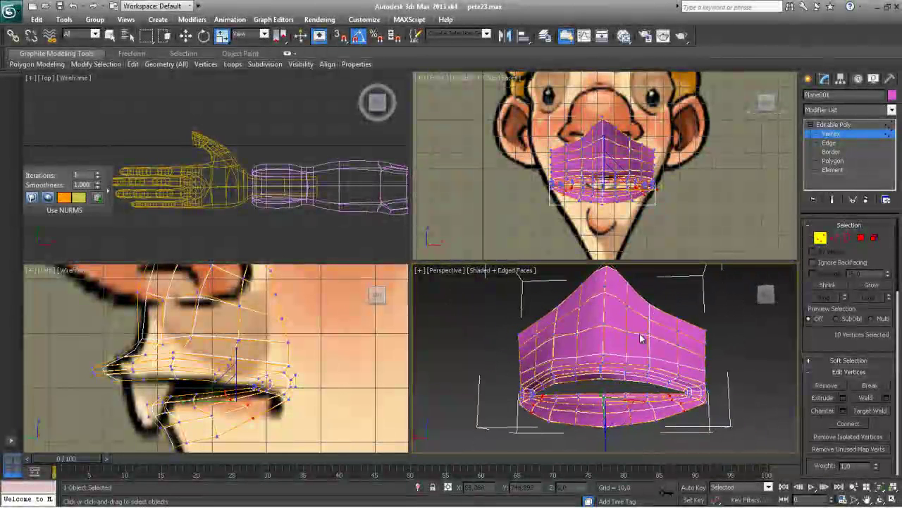
# - Select the 18 vertices of the two columns beside the upper lip's centre line, nudge them forward and scale them
pyautogui.moveTo(656, 389); pyautogui.dragTo(657, 392)
pyautogui.keyDown('alt'); pyautogui.moveTo(657, 392); pyautogui.dragTo(645, 380, button='middle'); pyautogui.keyUp('alt')
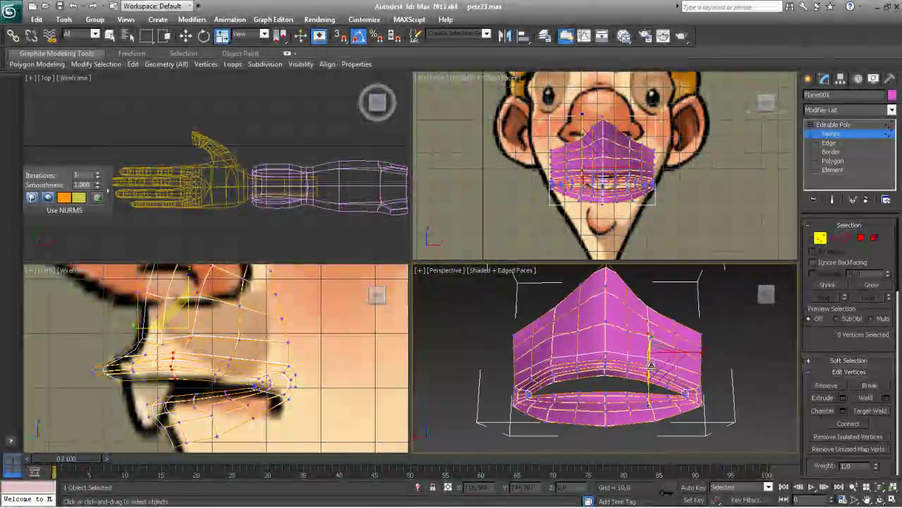
pyautogui.moveTo(640, 388); pyautogui.dragTo(639, 387)
pyautogui.keyDown('ctrl'); pyautogui.moveTo(570, 280); pyautogui.dragTo(589, 369); pyautogui.keyUp('ctrl')
pyautogui.keyDown('alt'); pyautogui.moveTo(591, 387); pyautogui.dragTo(601, 350, button='middle'); pyautogui.keyUp('alt')
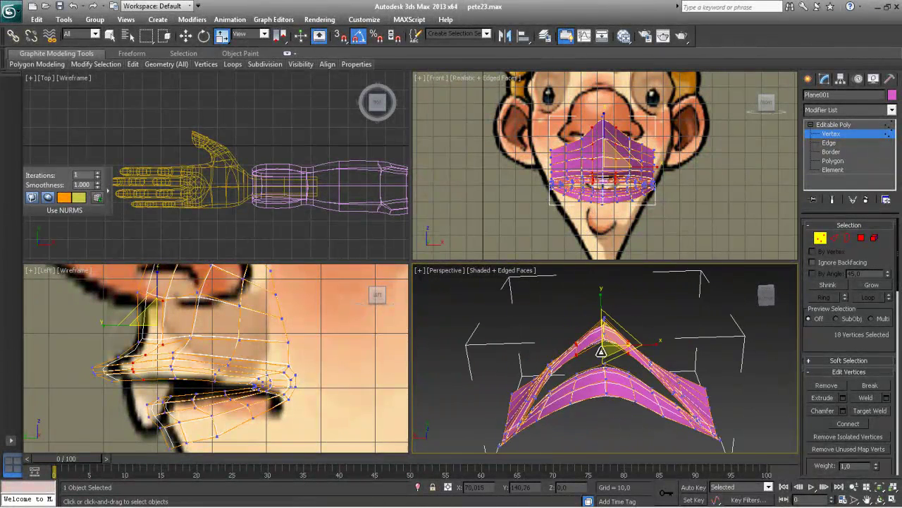
pyautogui.press('w')
pyautogui.moveTo(602, 302); pyautogui.dragTo(601, 298)
pyautogui.press('r')
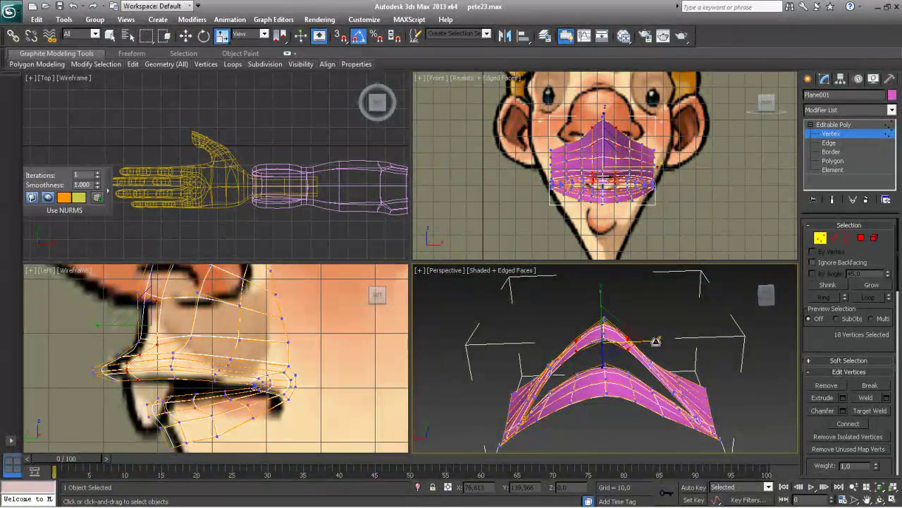
pyautogui.moveTo(652, 353)
pyautogui.keyDown('alt'); pyautogui.mouseDown(button='middle')
pyautogui.moveTo(632, 374)
pyautogui.moveTo(651, 353)
pyautogui.mouseUp(button='middle'); pyautogui.keyUp('alt')
# - Shift one side's nine-vertex column above the upper lip sideways to about X 59.2
pyautogui.moveTo(645, 374); pyautogui.dragTo(614, 364)
pyautogui.press('w')
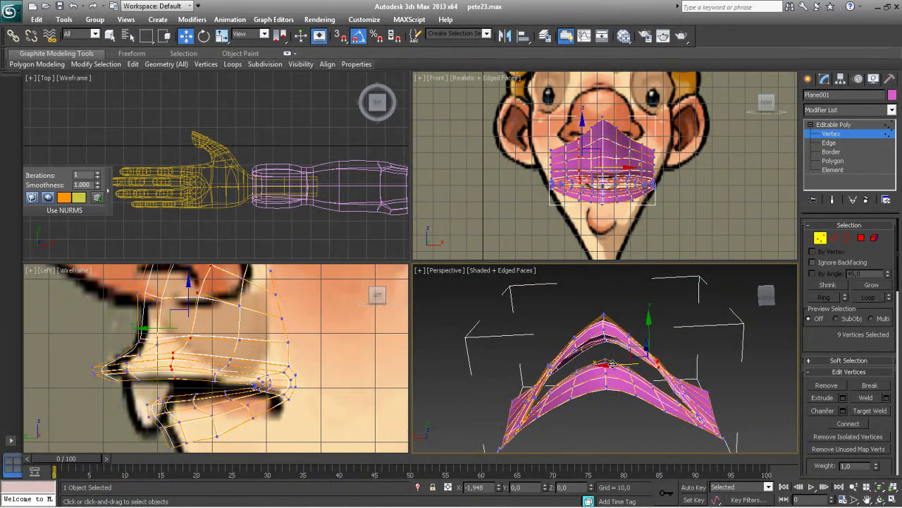
pyautogui.keyDown('alt'); pyautogui.moveTo(649, 374); pyautogui.dragTo(654, 403, button='middle'); pyautogui.keyUp('alt')
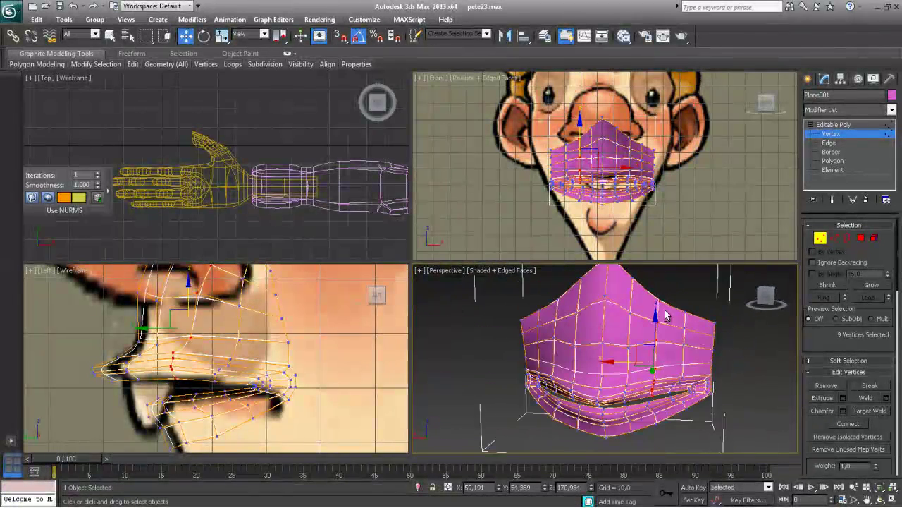
# - Collapse the two outer corner vertices at the upper edge of the mesh into one on each side of the face
pyautogui.click(684, 312)
pyautogui.keyDown('ctrl'); pyautogui.click(714, 326); pyautogui.keyUp('ctrl')
pyautogui.moveTo(823, 423); pyautogui.dragTo(820, 270)
pyautogui.click(880, 407)
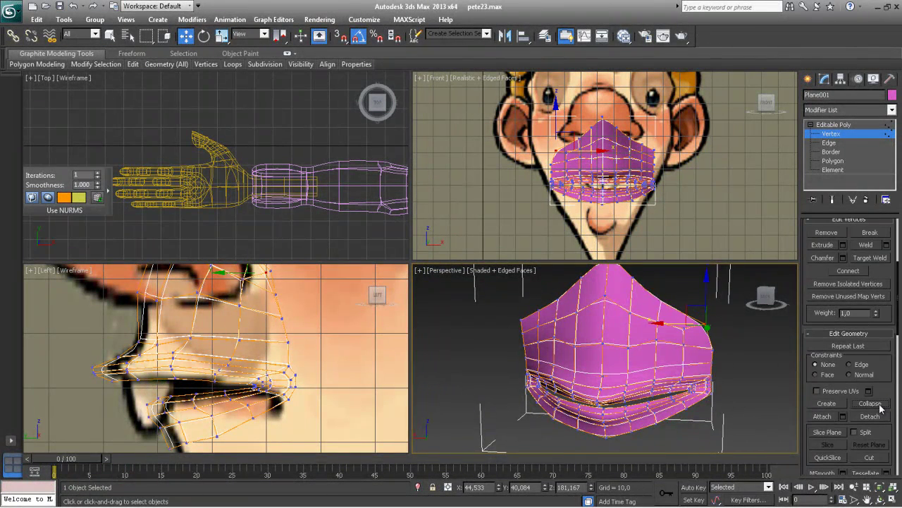
pyautogui.keyDown('alt'); pyautogui.moveTo(563, 373); pyautogui.dragTo(544, 332, button='middle'); pyautogui.keyUp('alt')
pyautogui.moveTo(540, 318); pyautogui.dragTo(517, 317)
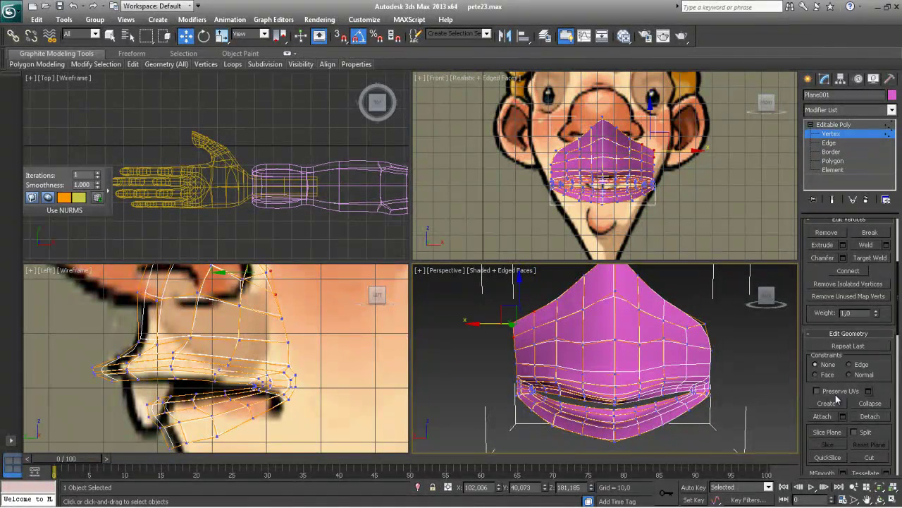
pyautogui.click(879, 408)
pyautogui.keyDown('alt'); pyautogui.moveTo(670, 400); pyautogui.dragTo(594, 407, button='middle'); pyautogui.keyUp('alt')
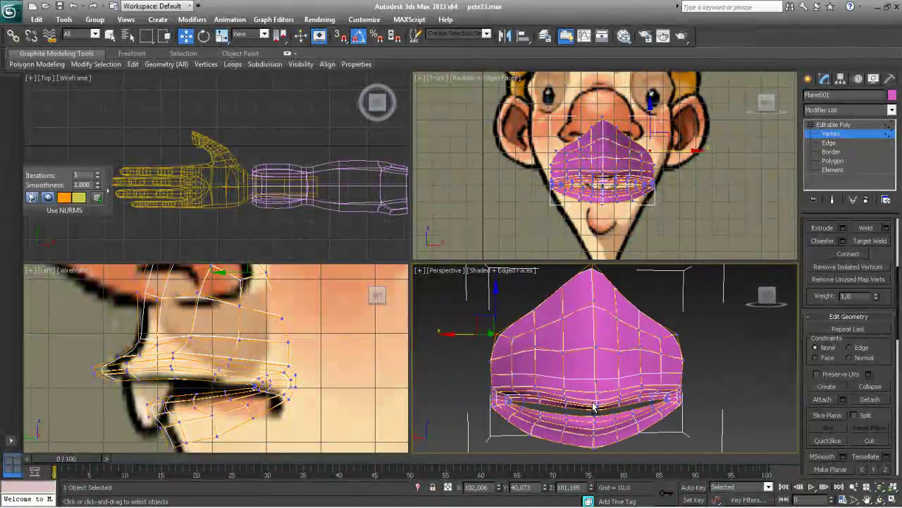
# - Select the two centre-line vertices just above the upper lip and adjust their depth along Y
pyautogui.click(595, 384)
pyautogui.keyDown('ctrl'); pyautogui.click(597, 347); pyautogui.keyUp('ctrl')
pyautogui.keyDown('alt'); pyautogui.moveTo(621, 365); pyautogui.dragTo(557, 365, button='middle'); pyautogui.keyUp('alt')
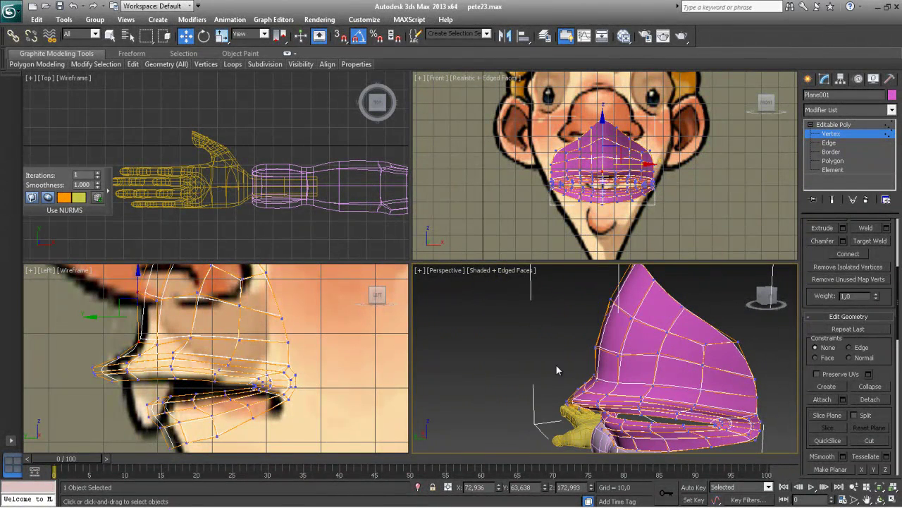
pyautogui.moveTo(550, 365); pyautogui.dragTo(572, 366)
pyautogui.keyDown('alt'); pyautogui.moveTo(572, 366); pyautogui.dragTo(635, 368, button='middle'); pyautogui.keyUp('alt')
# - Select the vertices on both sides of the centre line above the upper lip and scale them along X to adjust their spacing
pyautogui.moveTo(639, 389); pyautogui.dragTo(640, 389)
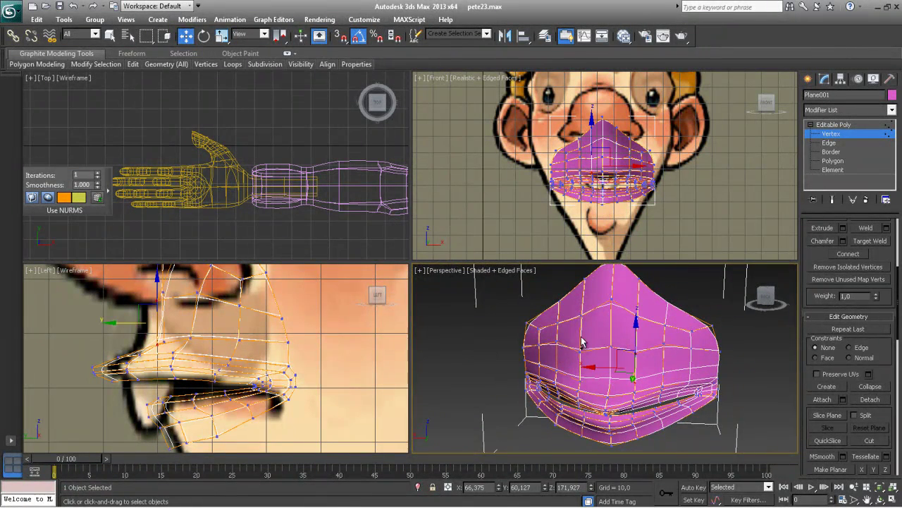
pyautogui.keyDown('ctrl'); pyautogui.moveTo(575, 343); pyautogui.dragTo(590, 387); pyautogui.keyUp('ctrl')
pyautogui.keyDown('alt'); pyautogui.moveTo(602, 375); pyautogui.dragTo(564, 381, button='middle'); pyautogui.keyUp('alt')
pyautogui.press('r')
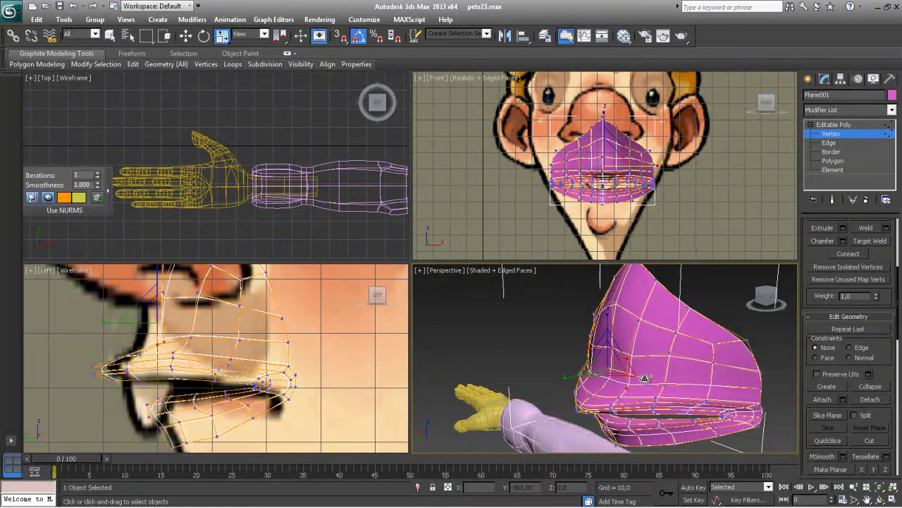
pyautogui.moveTo(644, 378)
pyautogui.keyDown('alt'); pyautogui.mouseDown(button='middle')
pyautogui.moveTo(670, 387)
pyautogui.moveTo(699, 376)
pyautogui.moveTo(637, 387)
pyautogui.moveTo(650, 389)
pyautogui.mouseUp(button='middle'); pyautogui.keyUp('alt')
pyautogui.click(703, 385)
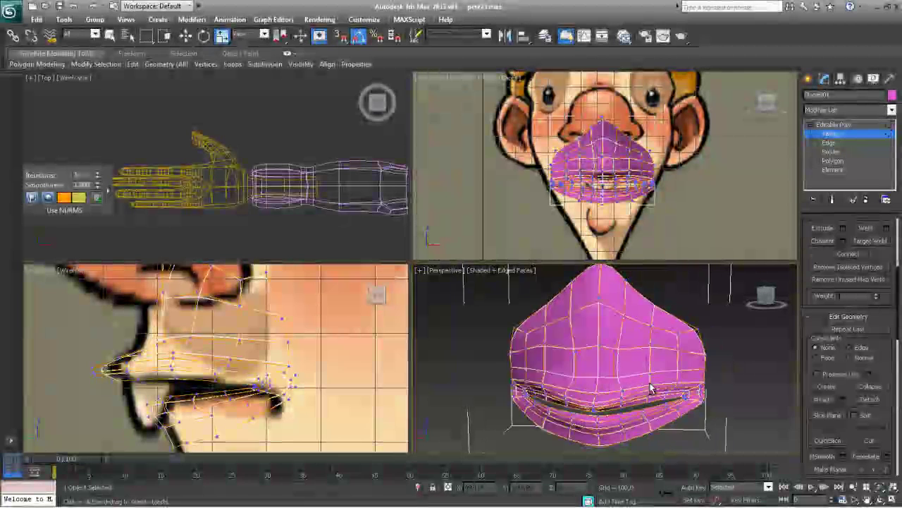
# - Extrude the four centre polygons between the nose and upper lip slightly inward to start the philtrum groove
pyautogui.click(832, 161)
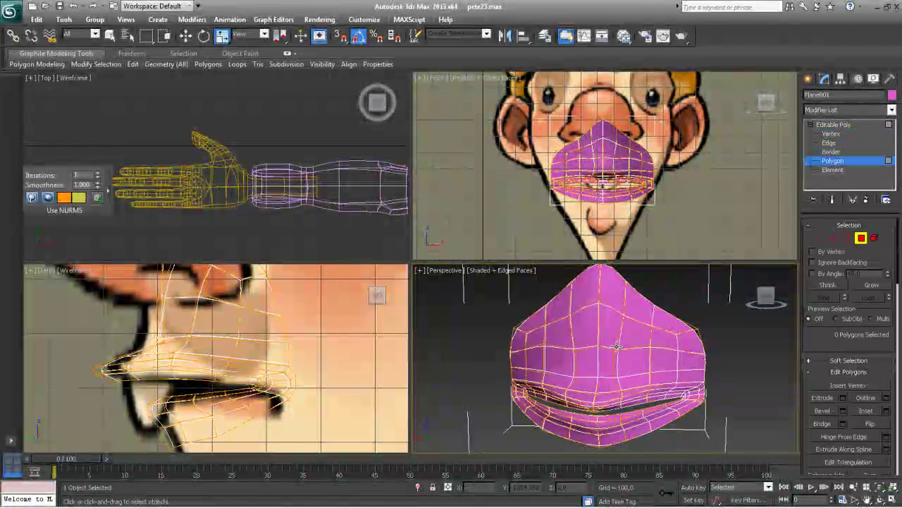
pyautogui.click(591, 371)
pyautogui.keyDown('ctrl'); pyautogui.click(604, 367); pyautogui.keyUp('ctrl')
pyautogui.keyDown('ctrl'); pyautogui.click(592, 383); pyautogui.keyUp('ctrl')
pyautogui.keyDown('ctrl'); pyautogui.click(608, 383); pyautogui.keyUp('ctrl')
pyautogui.moveTo(616, 371)
pyautogui.keyDown('alt'); pyautogui.mouseDown(button='middle')
pyautogui.moveTo(592, 352)
pyautogui.moveTo(620, 374)
pyautogui.mouseUp(button='middle'); pyautogui.keyUp('alt')
pyautogui.click(822, 397)
pyautogui.moveTo(604, 373); pyautogui.dragTo(613, 378)
pyautogui.rightClick(606, 367)
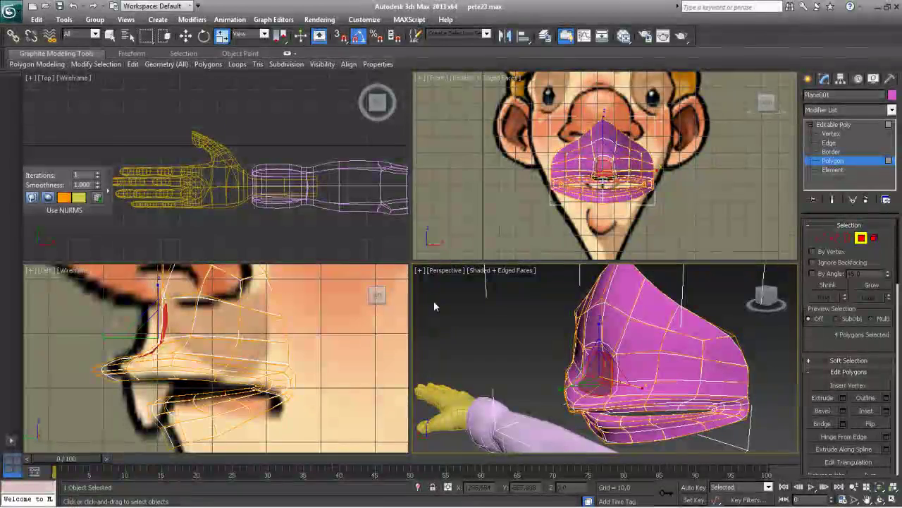
pyautogui.rightClick(470, 305)
pyautogui.click(661, 308)
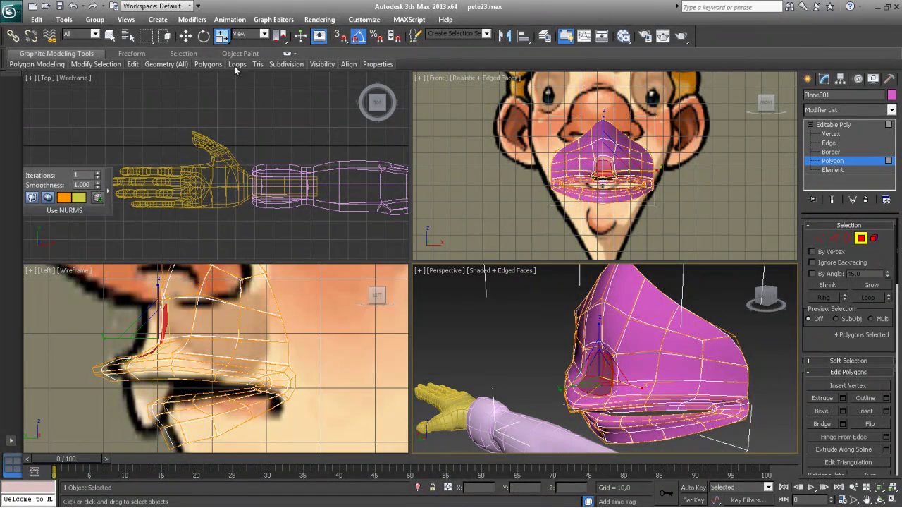
# - Move the centre vertex at the groove's lower edge to about Y 56.5 and Z 167.8
pyautogui.click(185, 35)
pyautogui.keyDown('alt'); pyautogui.moveTo(564, 328); pyautogui.dragTo(712, 280, button='middle'); pyautogui.keyUp('alt')
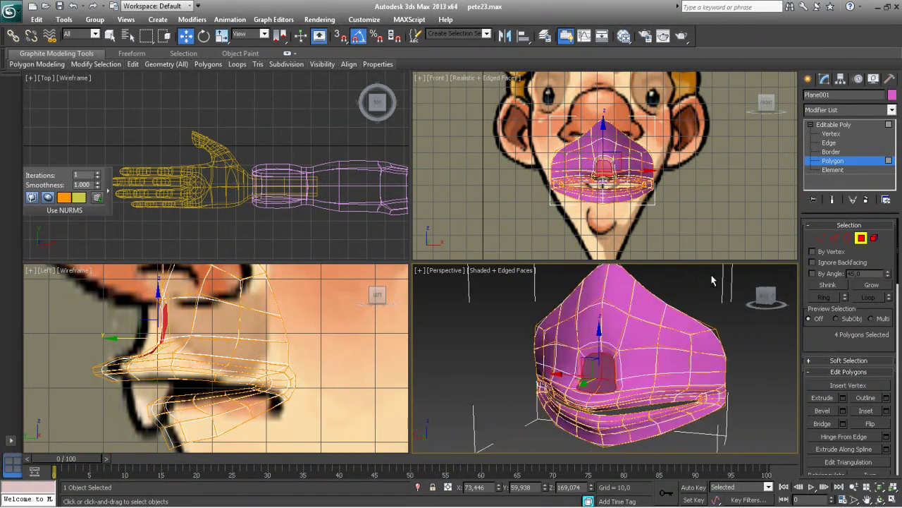
pyautogui.click(829, 134)
pyautogui.keyDown('alt'); pyautogui.moveTo(655, 342); pyautogui.dragTo(550, 381, button='middle'); pyautogui.keyUp('alt')
pyautogui.click(602, 380)
pyautogui.moveTo(566, 392); pyautogui.dragTo(577, 388)
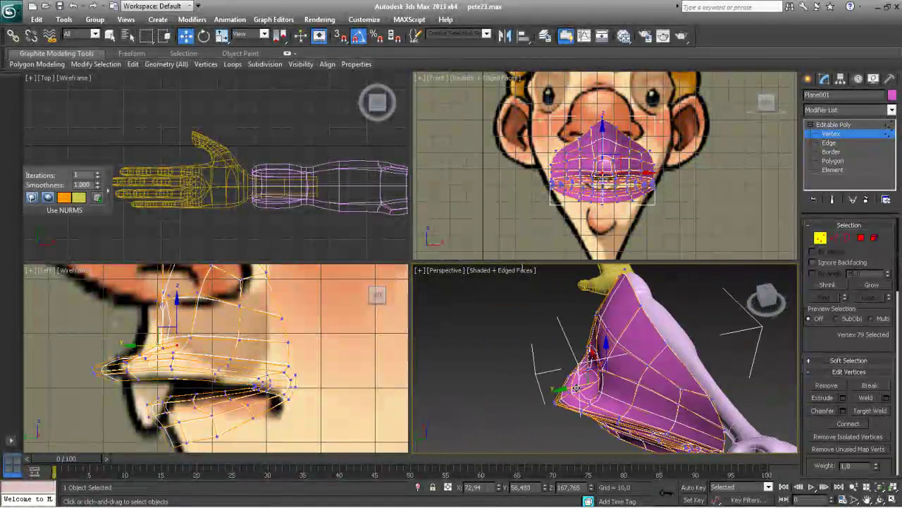
# - Select the two vertices at the groove's lower edge and scale them closer together along X, to about 72%
pyautogui.keyDown('alt'); pyautogui.moveTo(576, 388); pyautogui.dragTo(694, 358, button='middle'); pyautogui.keyUp('alt')
pyautogui.keyDown('shift'); pyautogui.click(600, 383); pyautogui.keyUp('shift')
pyautogui.press('r')
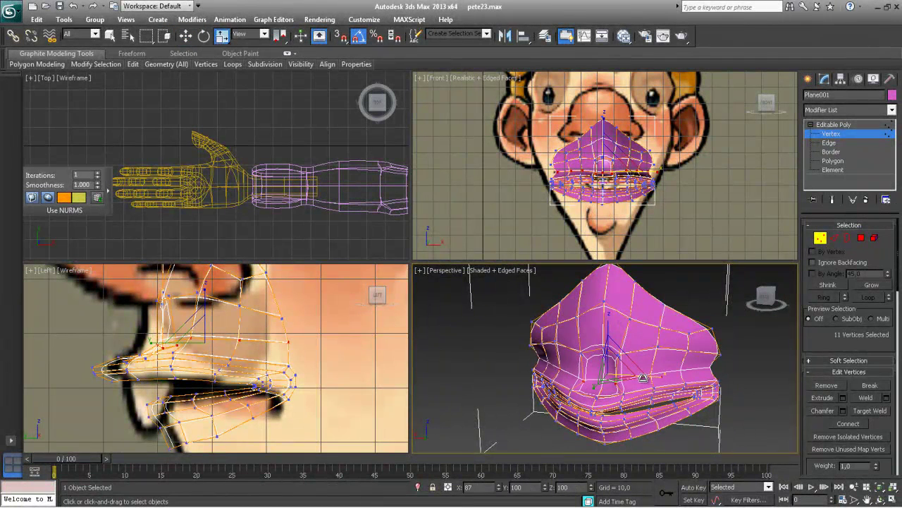
pyautogui.click(599, 382)
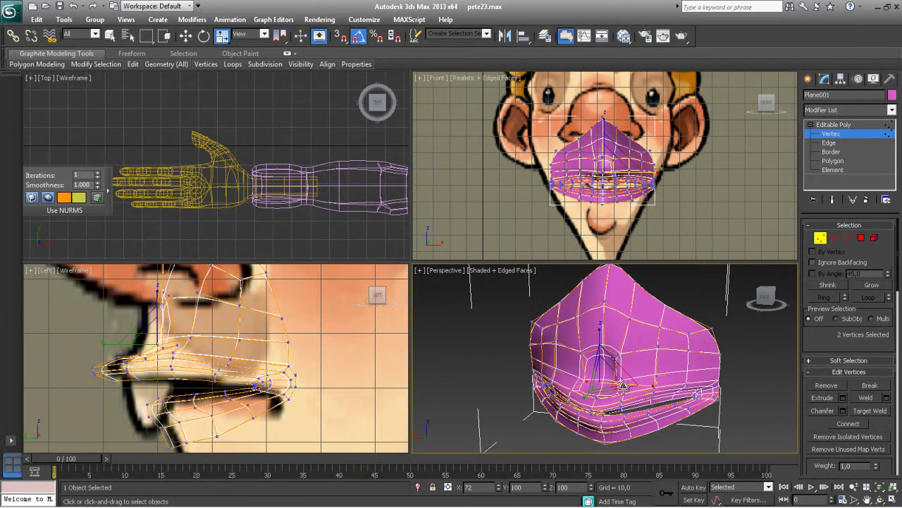
pyautogui.keyDown('alt'); pyautogui.moveTo(616, 380); pyautogui.dragTo(733, 375, button='middle'); pyautogui.keyUp('alt')
# - Scale the groove's lower inner vertex pair and its upper vertex pair along X to shape the groove's width
pyautogui.click(621, 386)
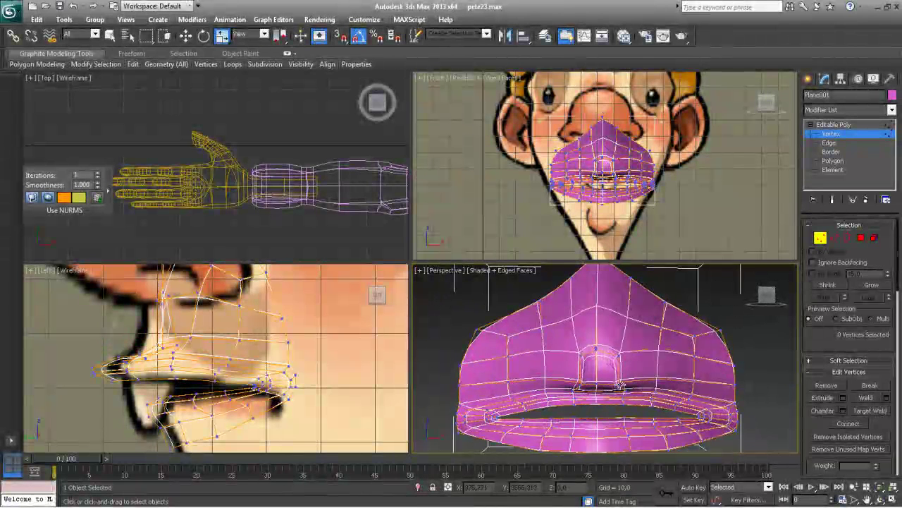
pyautogui.moveTo(621, 385); pyautogui.dragTo(546, 387)
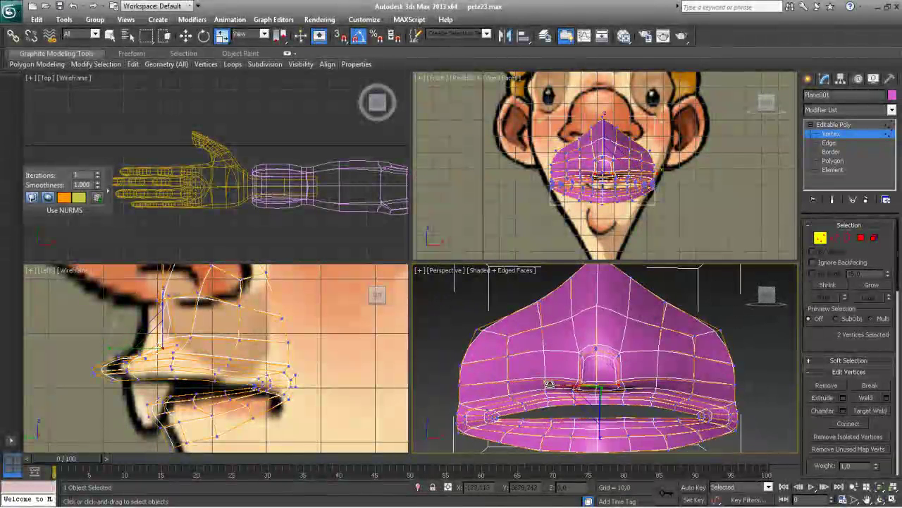
pyautogui.click(594, 358)
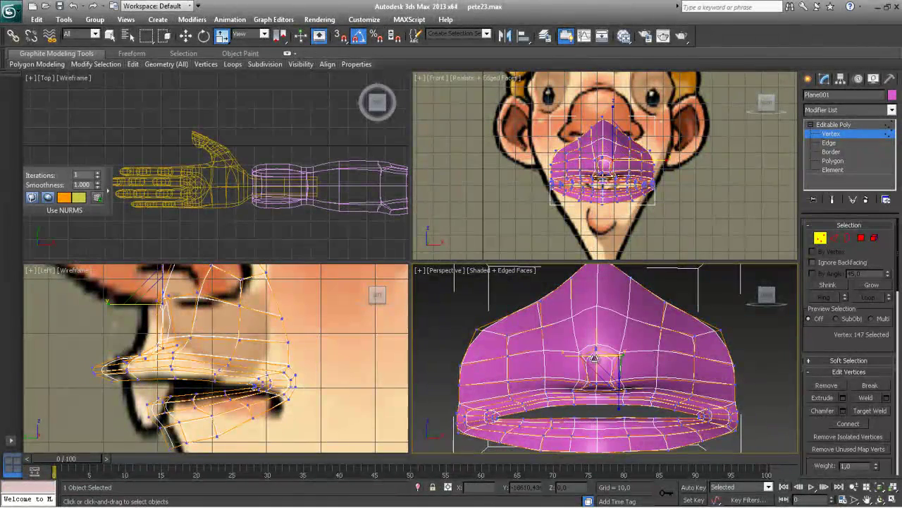
pyautogui.keyDown('ctrl'); pyautogui.click(583, 357); pyautogui.keyUp('ctrl')
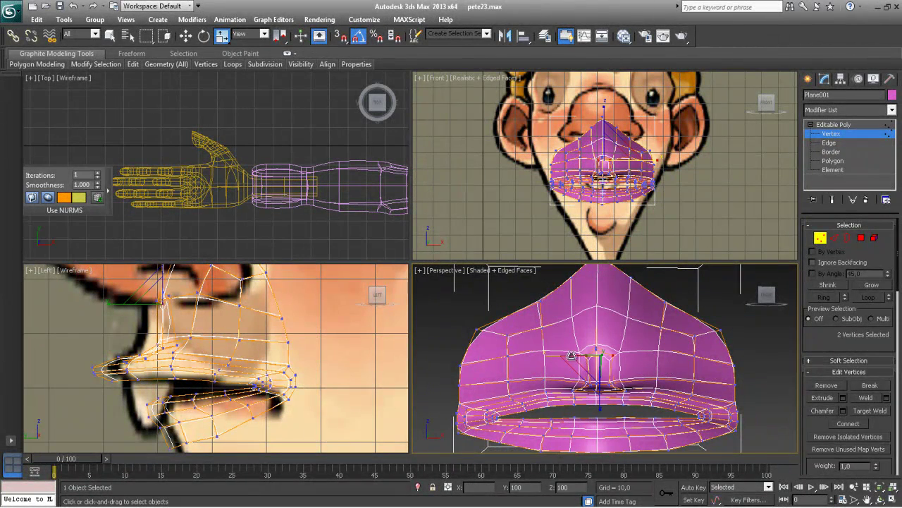
pyautogui.keyDown('alt'); pyautogui.moveTo(587, 358); pyautogui.dragTo(646, 385, button='middle'); pyautogui.keyUp('alt')
# - Nudge the groove's upper vertex pair in depth and raise the vertex pair where the groove meets the upper lip
pyautogui.keyDown('alt'); pyautogui.moveTo(634, 338); pyautogui.dragTo(571, 388, button='middle'); pyautogui.keyUp('alt')
pyautogui.press('w')
pyautogui.moveTo(553, 388); pyautogui.dragTo(547, 388)
pyautogui.click(594, 400)
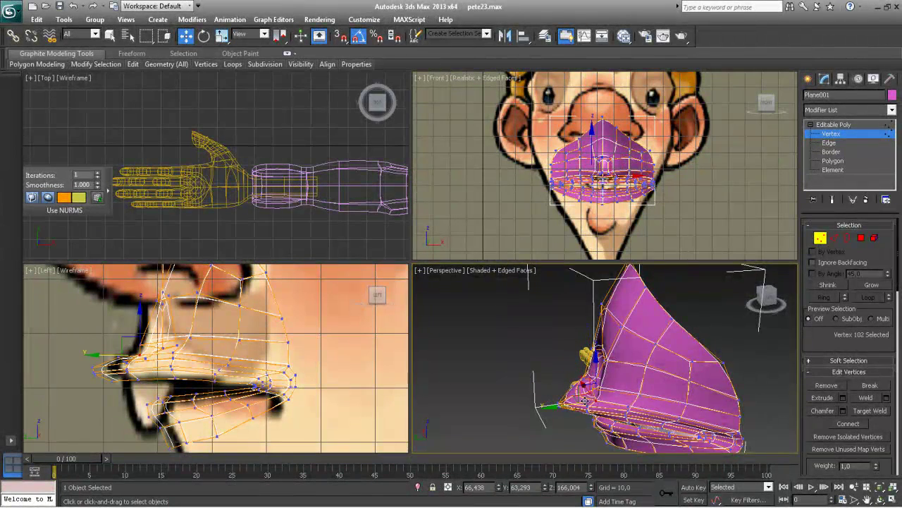
pyautogui.keyDown('alt'); pyautogui.moveTo(585, 400); pyautogui.dragTo(631, 400, button='middle'); pyautogui.keyUp('alt')
pyautogui.keyDown('ctrl'); pyautogui.click(555, 383); pyautogui.keyUp('ctrl')
pyautogui.keyDown('alt'); pyautogui.moveTo(555, 382); pyautogui.dragTo(572, 377, button='middle'); pyautogui.keyUp('alt')
pyautogui.moveTo(569, 353); pyautogui.dragTo(568, 349)
# - Raise the two vertices at the groove's lower sides by about 1.9 to roughly Z 169.9
pyautogui.keyDown('alt'); pyautogui.moveTo(567, 352); pyautogui.dragTo(589, 374, button='middle'); pyautogui.keyUp('alt')
pyautogui.click(576, 387)
pyautogui.keyDown('ctrl'); pyautogui.click(572, 391); pyautogui.keyUp('ctrl')
pyautogui.moveTo(575, 345); pyautogui.dragTo(574, 337)
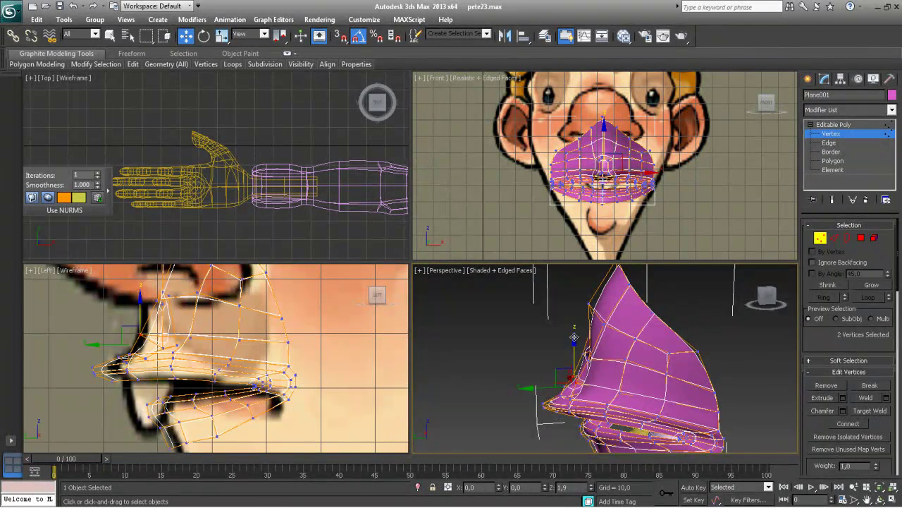
pyautogui.keyDown('alt'); pyautogui.moveTo(575, 337); pyautogui.dragTo(660, 337, button='middle'); pyautogui.keyUp('alt')
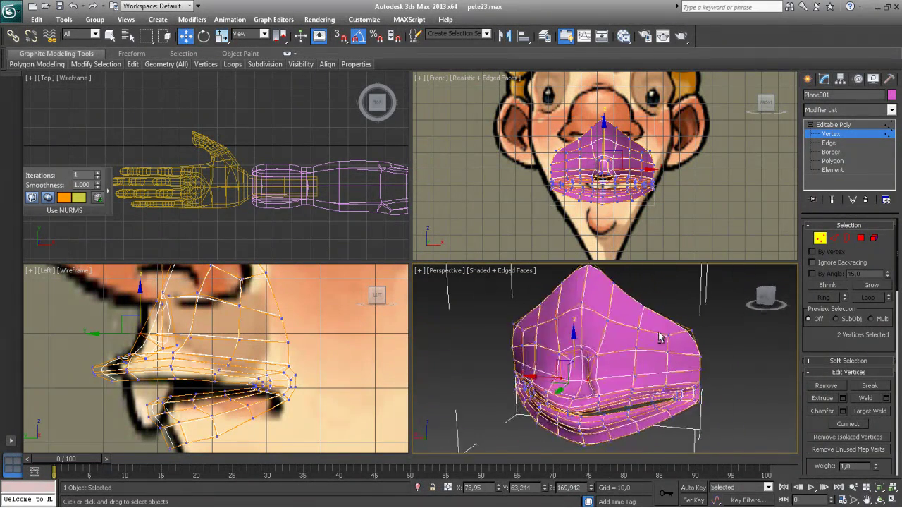
# - Raise the centre vertex above the philtrum groove to about Z 184.6
pyautogui.click(583, 348)
pyautogui.keyDown('alt'); pyautogui.moveTo(582, 349); pyautogui.dragTo(513, 357, button='middle'); pyautogui.keyUp('alt')
pyautogui.moveTo(581, 304); pyautogui.dragTo(581, 262)
pyautogui.keyDown('alt'); pyautogui.moveTo(579, 307); pyautogui.dragTo(674, 306, button='middle'); pyautogui.keyUp('alt')
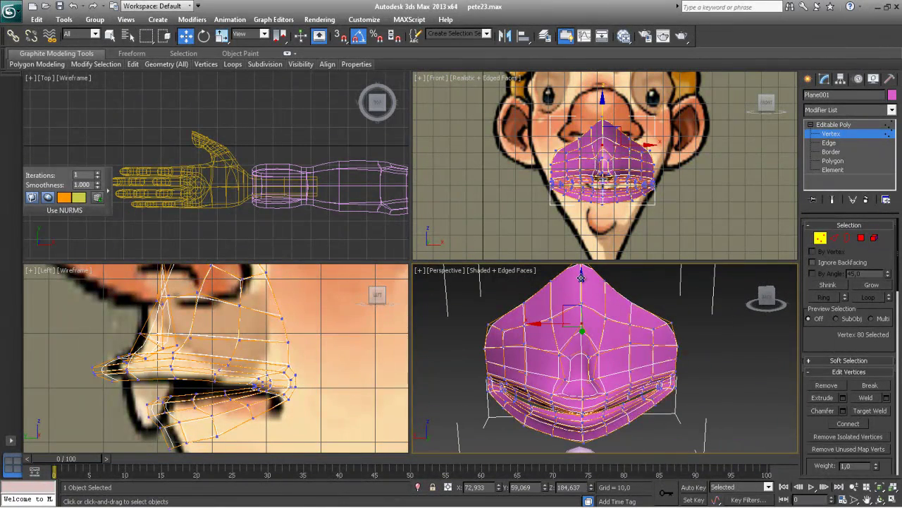
# - Select the matching vertices on both sides of the groove and reposition them slightly
pyautogui.keyDown('alt'); pyautogui.moveTo(580, 289); pyautogui.dragTo(599, 390, button='middle'); pyautogui.keyUp('alt')
pyautogui.click(604, 360)
pyautogui.keyDown('ctrl'); pyautogui.click(567, 360); pyautogui.keyUp('ctrl')
pyautogui.moveTo(598, 379); pyautogui.dragTo(609, 386)
pyautogui.keyDown('alt'); pyautogui.moveTo(609, 386); pyautogui.dragTo(561, 386, button='middle'); pyautogui.keyUp('alt')
# - Pull the centre vertex at the groove's lower edge forward along Y and deselect it
pyautogui.click(582, 376)
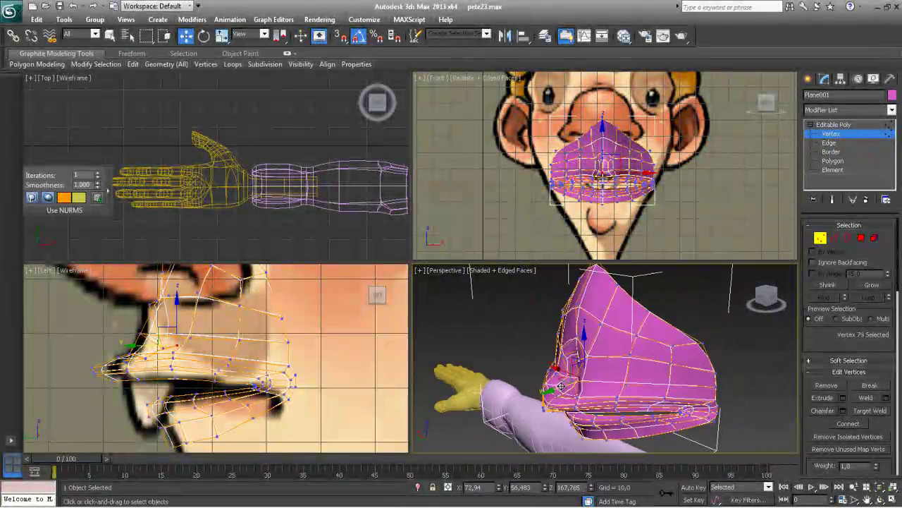
pyautogui.moveTo(554, 389); pyautogui.dragTo(540, 395)
pyautogui.click(700, 310)
pyautogui.keyDown('alt'); pyautogui.moveTo(648, 338); pyautogui.dragTo(670, 341, button='middle'); pyautogui.keyUp('alt')
# - Maximize the perspective view and move the vertex at one lower side of the groove slightly outward along X
pyautogui.hotkey('alt', 'w')
pyautogui.keyDown('alt'); pyautogui.moveTo(600, 350); pyautogui.dragTo(618, 349, button='middle'); pyautogui.keyUp('alt')
pyautogui.click(409, 294)
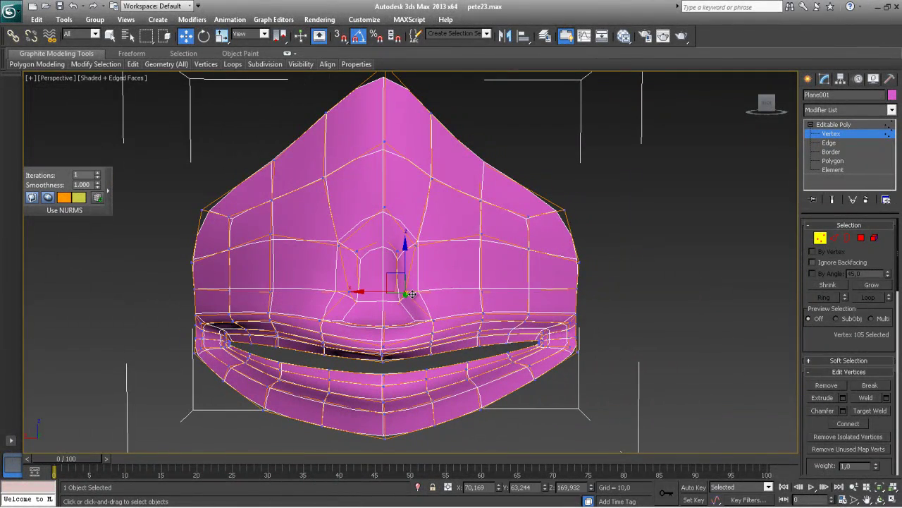
pyautogui.moveTo(363, 292); pyautogui.dragTo(375, 293)
pyautogui.click(591, 315)
pyautogui.keyDown('alt'); pyautogui.moveTo(486, 332); pyautogui.dragTo(497, 367, button='middle'); pyautogui.keyUp('alt')
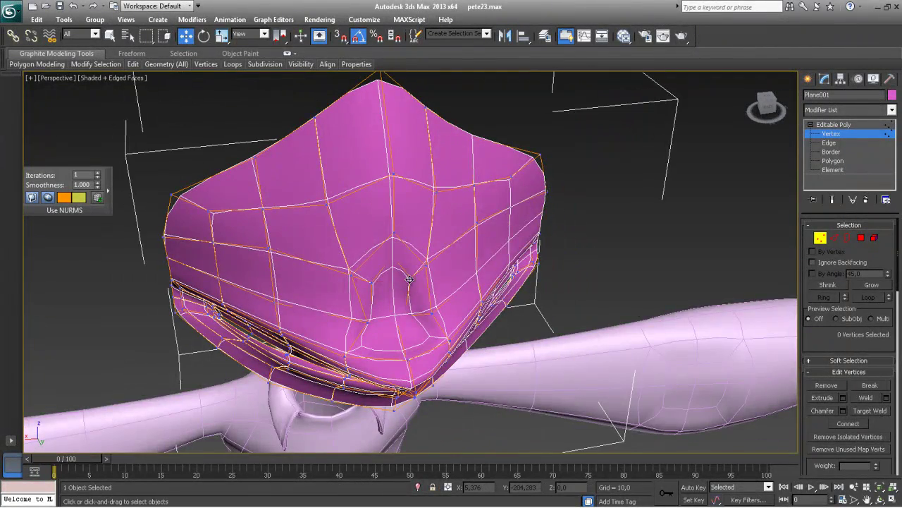
# - Select the four vertices along that same side of the groove and shift them outward by about 0.9 along X
pyautogui.click(393, 285)
pyautogui.keyDown('alt'); pyautogui.moveTo(393, 286); pyautogui.dragTo(427, 278, button='middle'); pyautogui.keyUp('alt')
pyautogui.keyDown('ctrl'); pyautogui.click(428, 272); pyautogui.keyUp('ctrl')
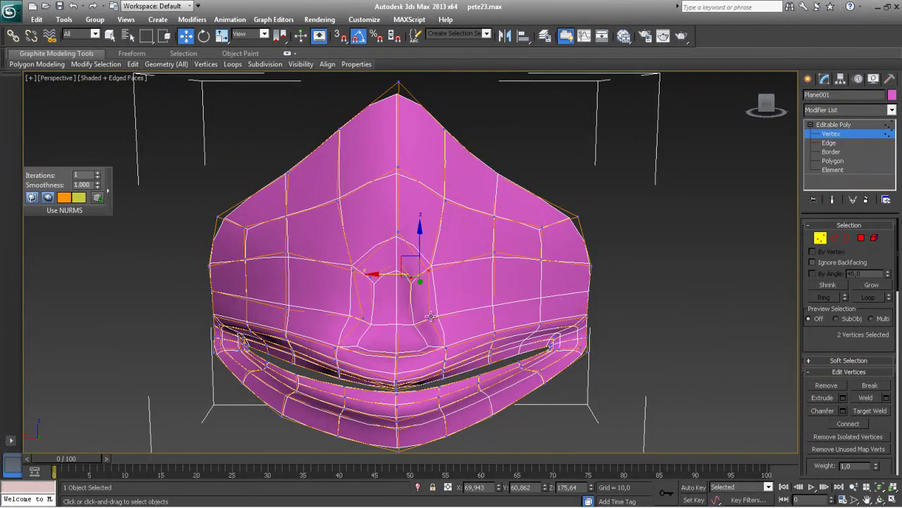
pyautogui.keyDown('ctrl'); pyautogui.click(428, 319); pyautogui.keyUp('ctrl')
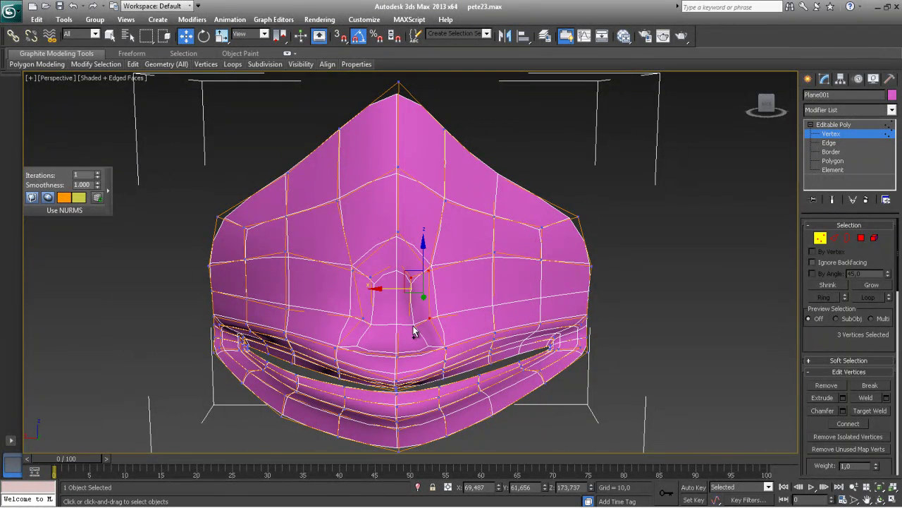
pyautogui.keyDown('ctrl'); pyautogui.click(410, 328); pyautogui.keyUp('ctrl')
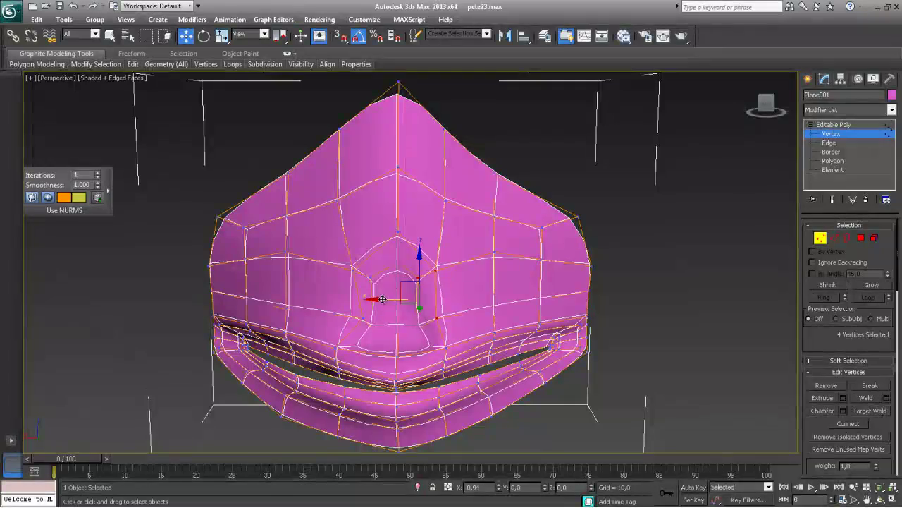
pyautogui.keyDown('alt'); pyautogui.moveTo(441, 353); pyautogui.dragTo(387, 204, button='middle'); pyautogui.keyUp('alt')
pyautogui.keyDown('alt'); pyautogui.moveTo(387, 322); pyautogui.dragTo(432, 318, button='middle'); pyautogui.keyUp('alt')
pyautogui.keyDown('alt'); pyautogui.moveTo(580, 339); pyautogui.dragTo(503, 286, button='middle'); pyautogui.keyUp('alt')
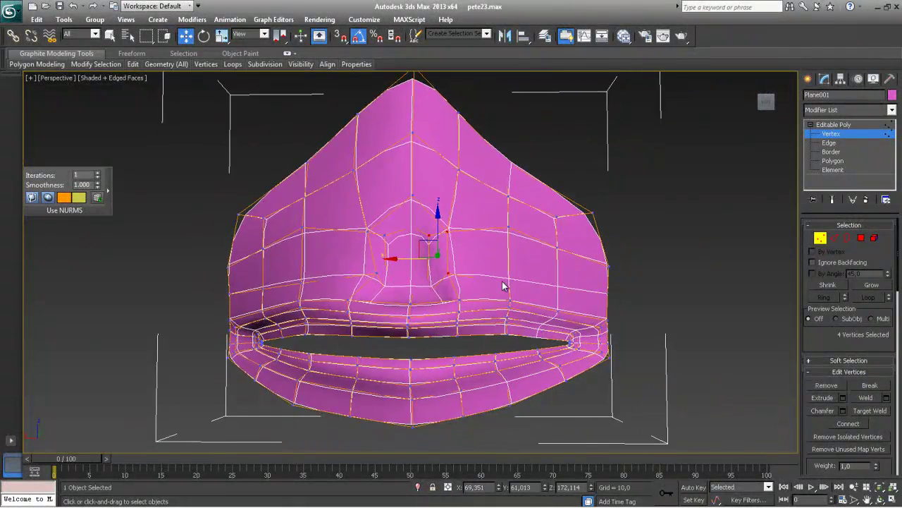